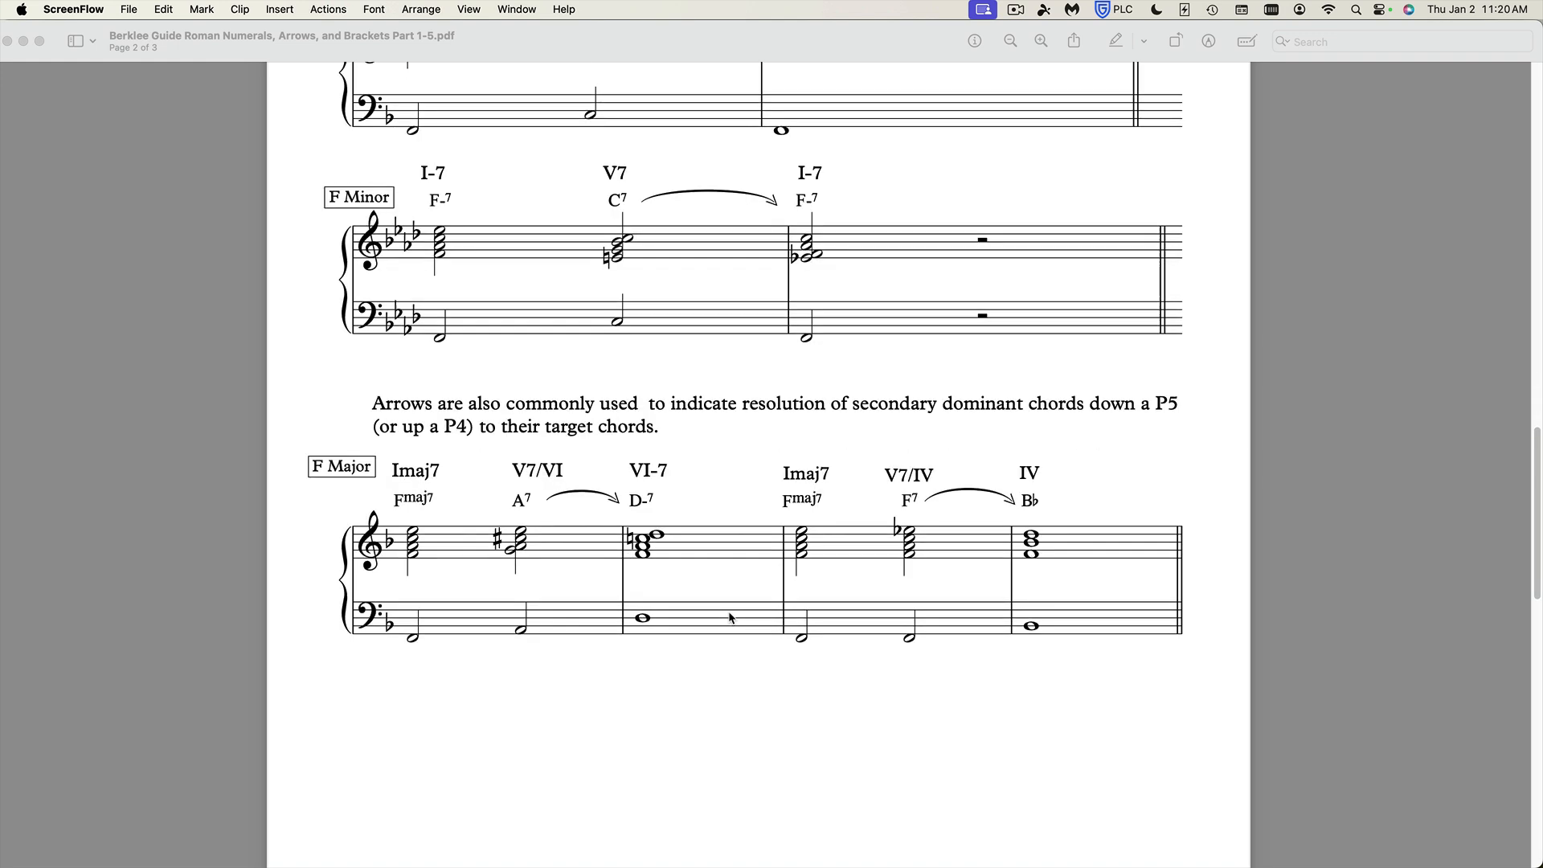
Scroll through the bracket and secondary dominant examples in the Berklee guide PDF.
{"action": "scroll", "coordinate": [730, 616], "scroll_direction": "down", "scroll_amount": 11}
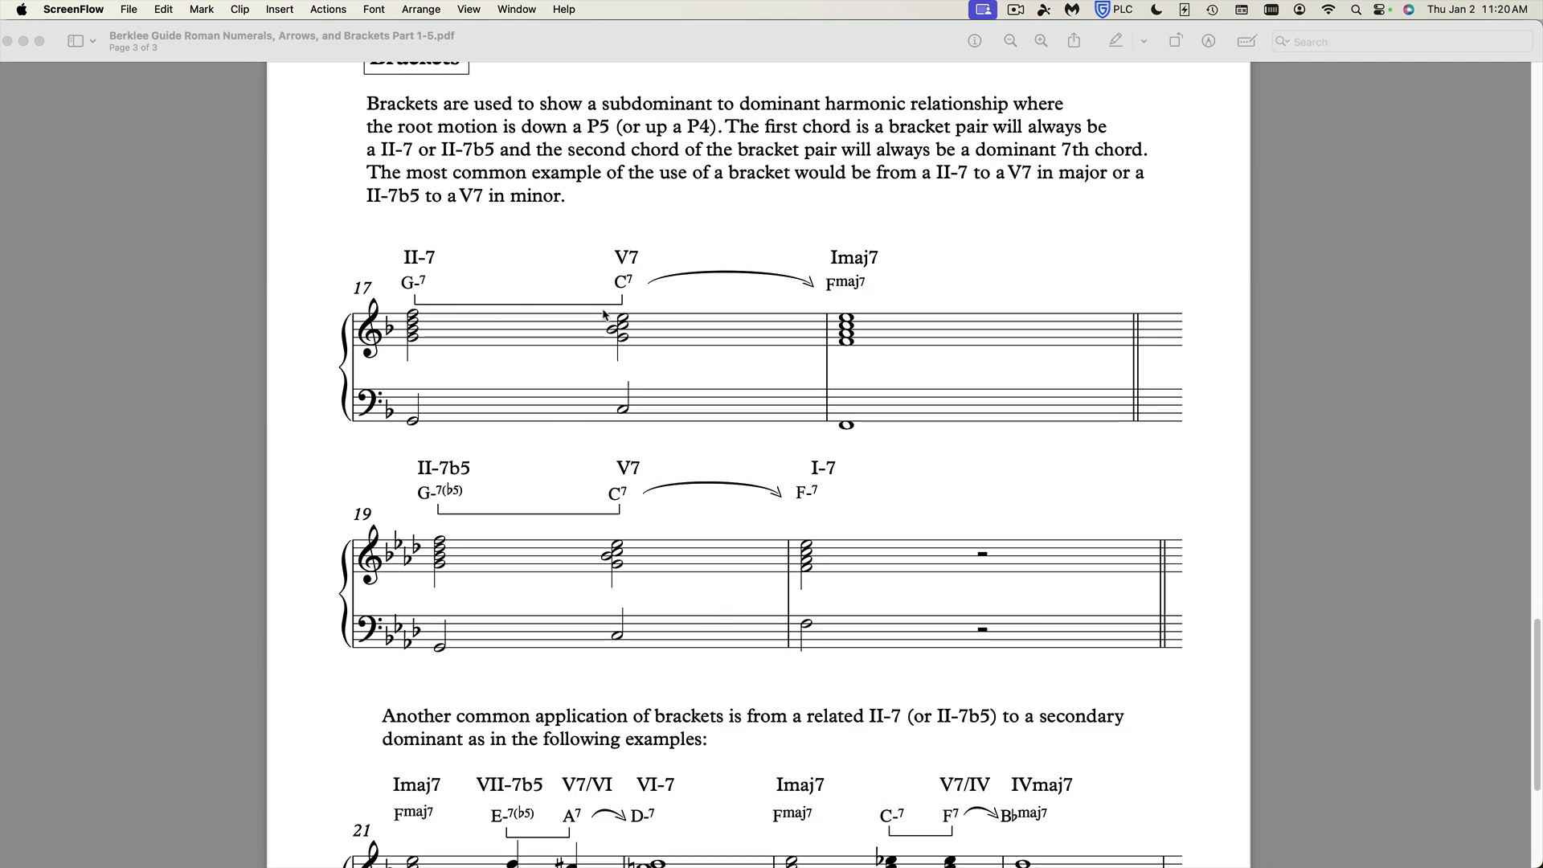
{"action": "scroll", "coordinate": [750, 603], "scroll_direction": "down", "scroll_amount": 6}
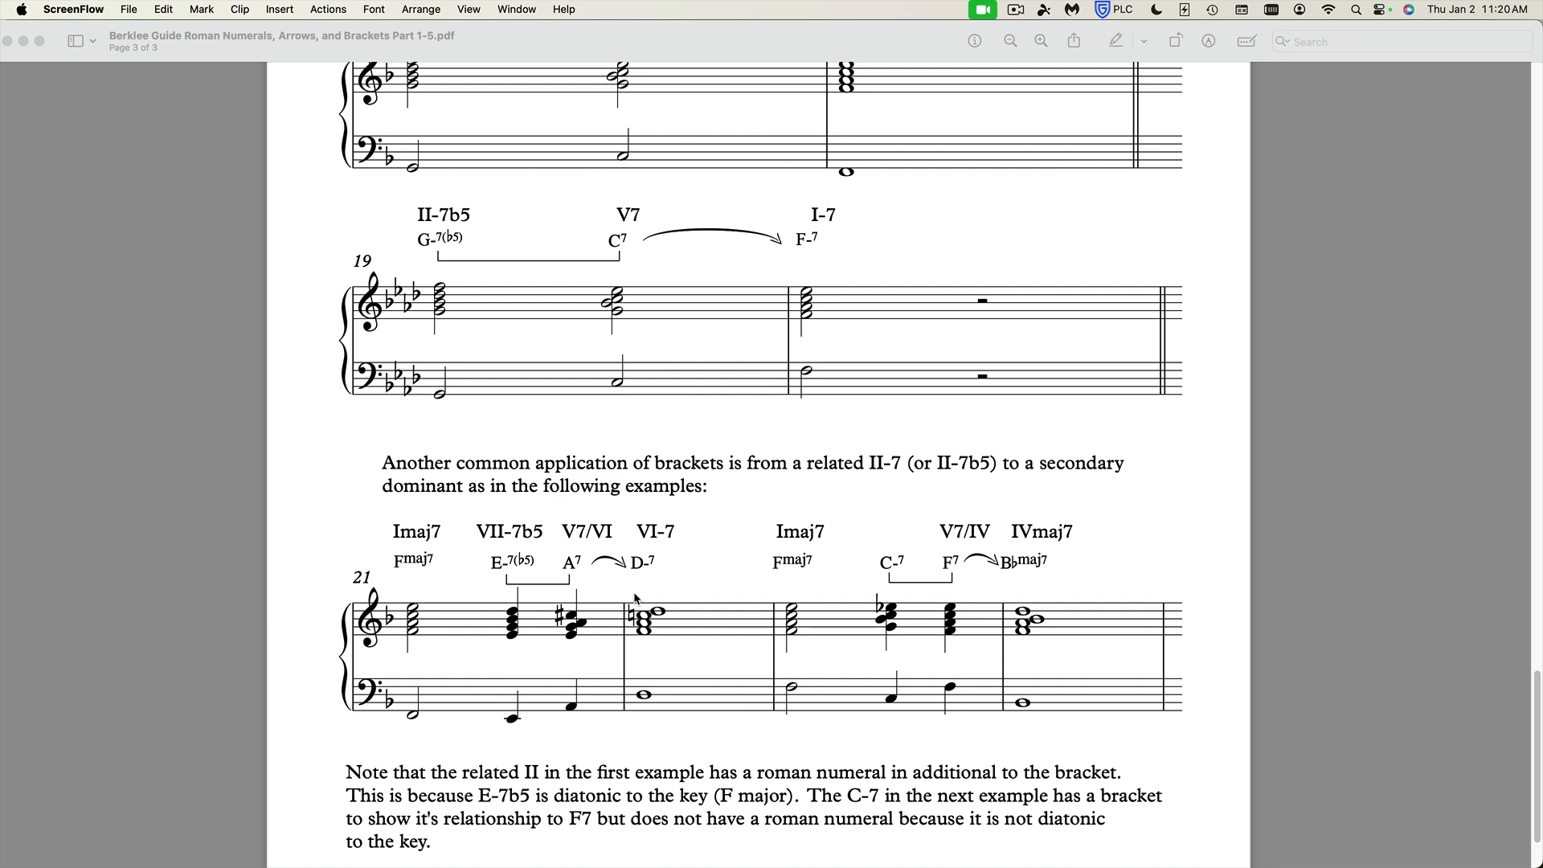
{"action": "scroll", "coordinate": [635, 598], "scroll_direction": "up", "scroll_amount": 1}
Switch to Sibelius and export the score's house style under the name Berklee Analysis.
{"action": "key", "text": "super+Tab"}
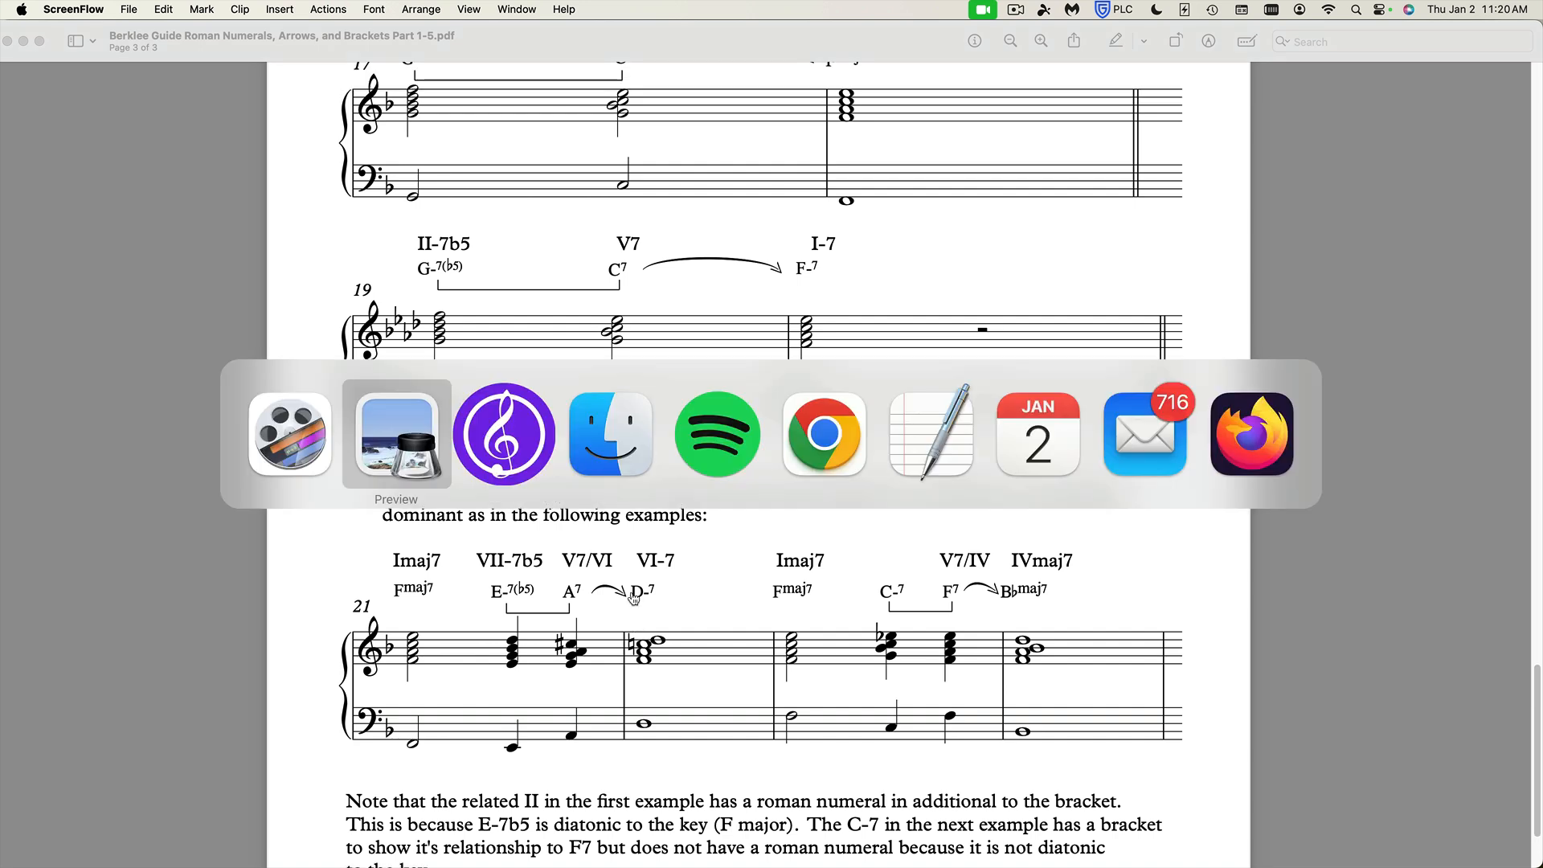
{"action": "key", "text": "super+Tab"}
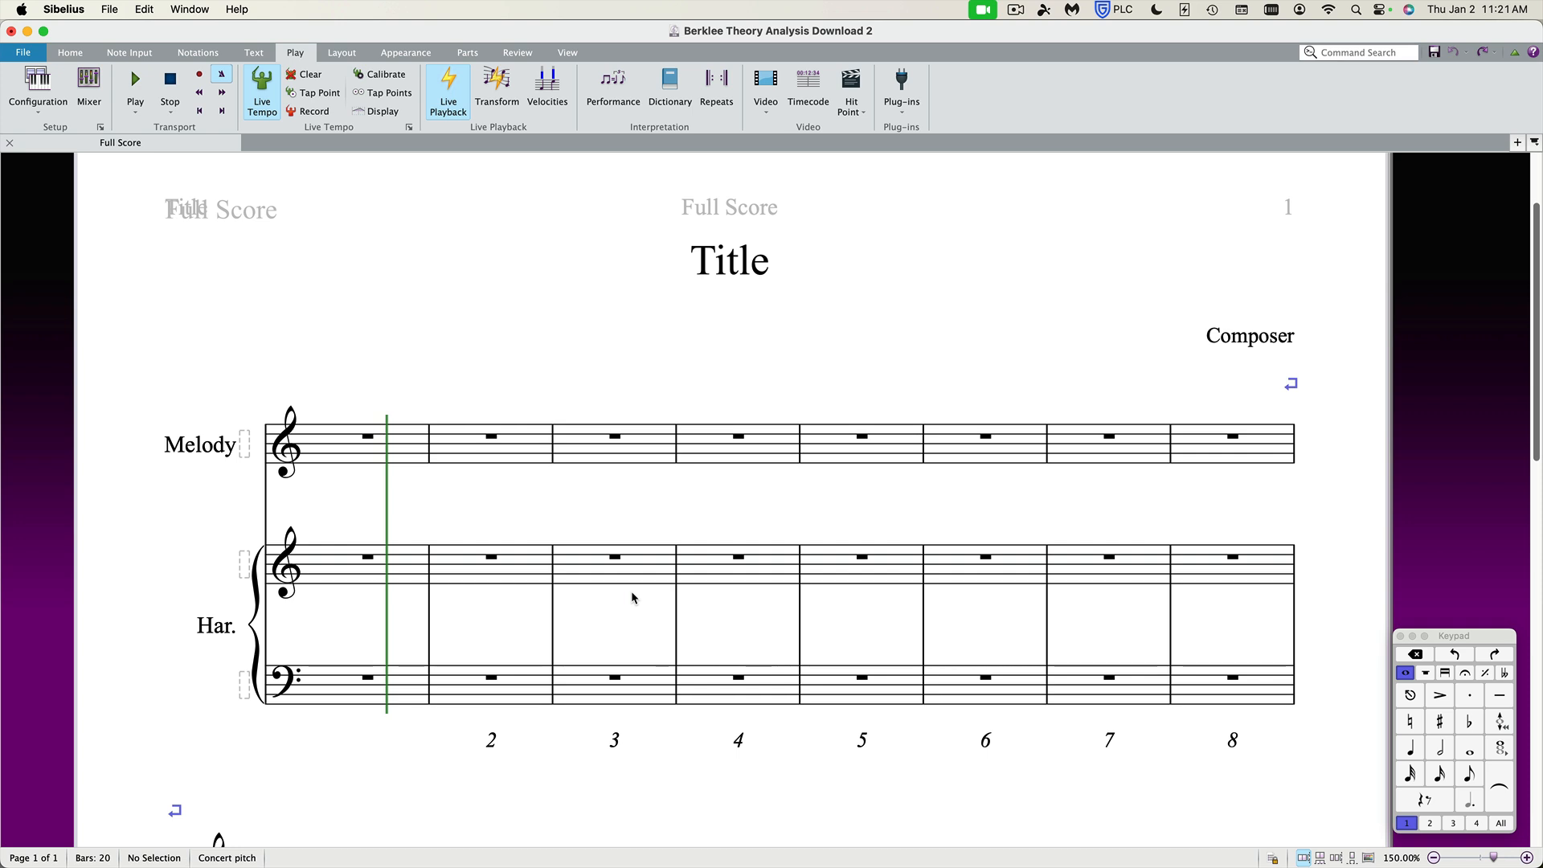
{"action": "left_click", "coordinate": [398, 54]}
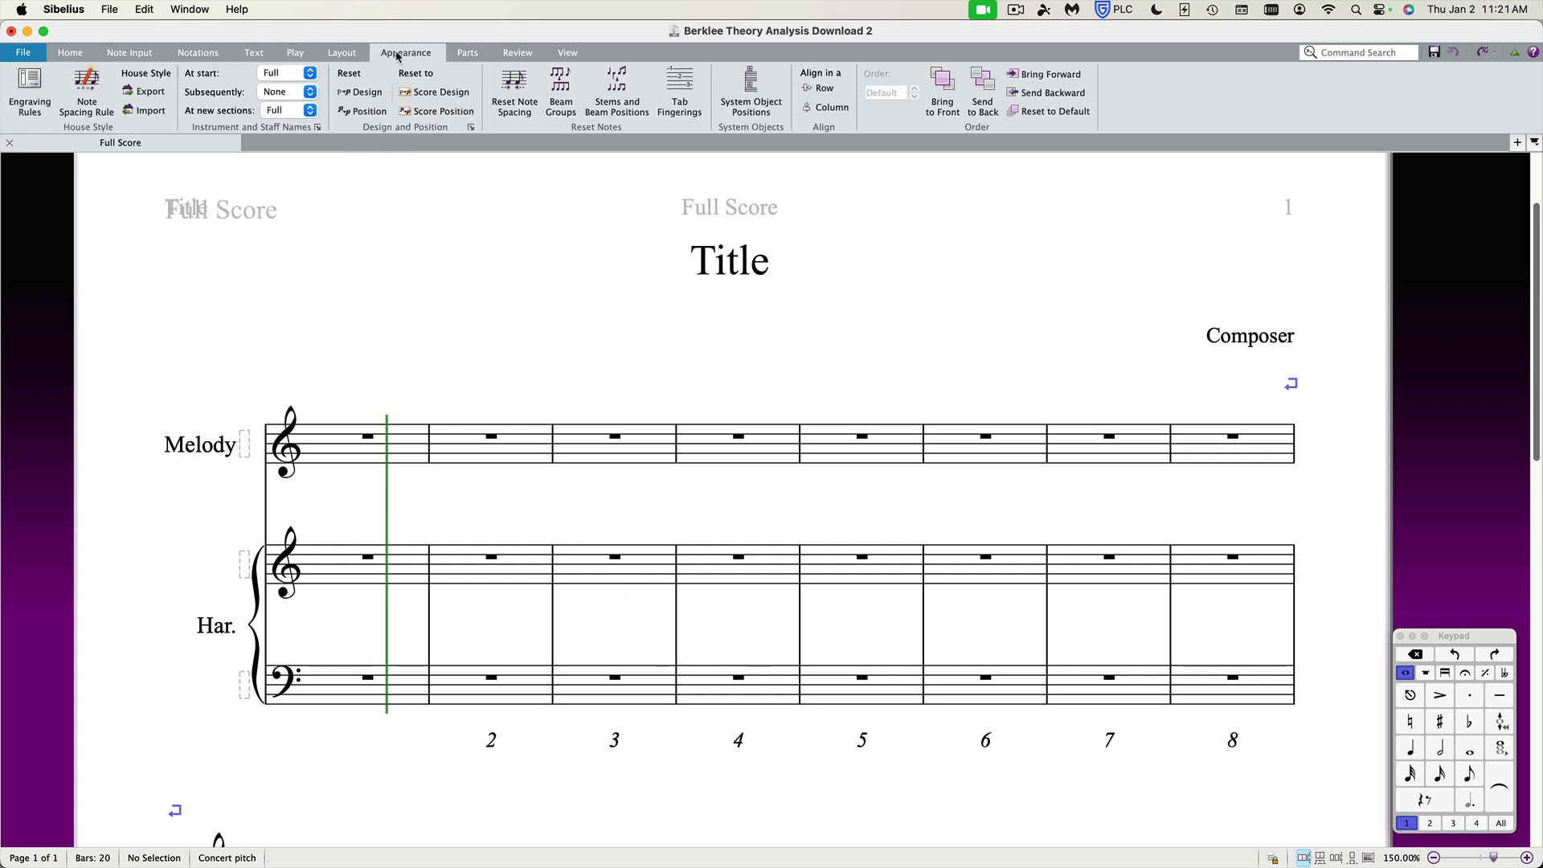
{"action": "left_click", "coordinate": [145, 92]}
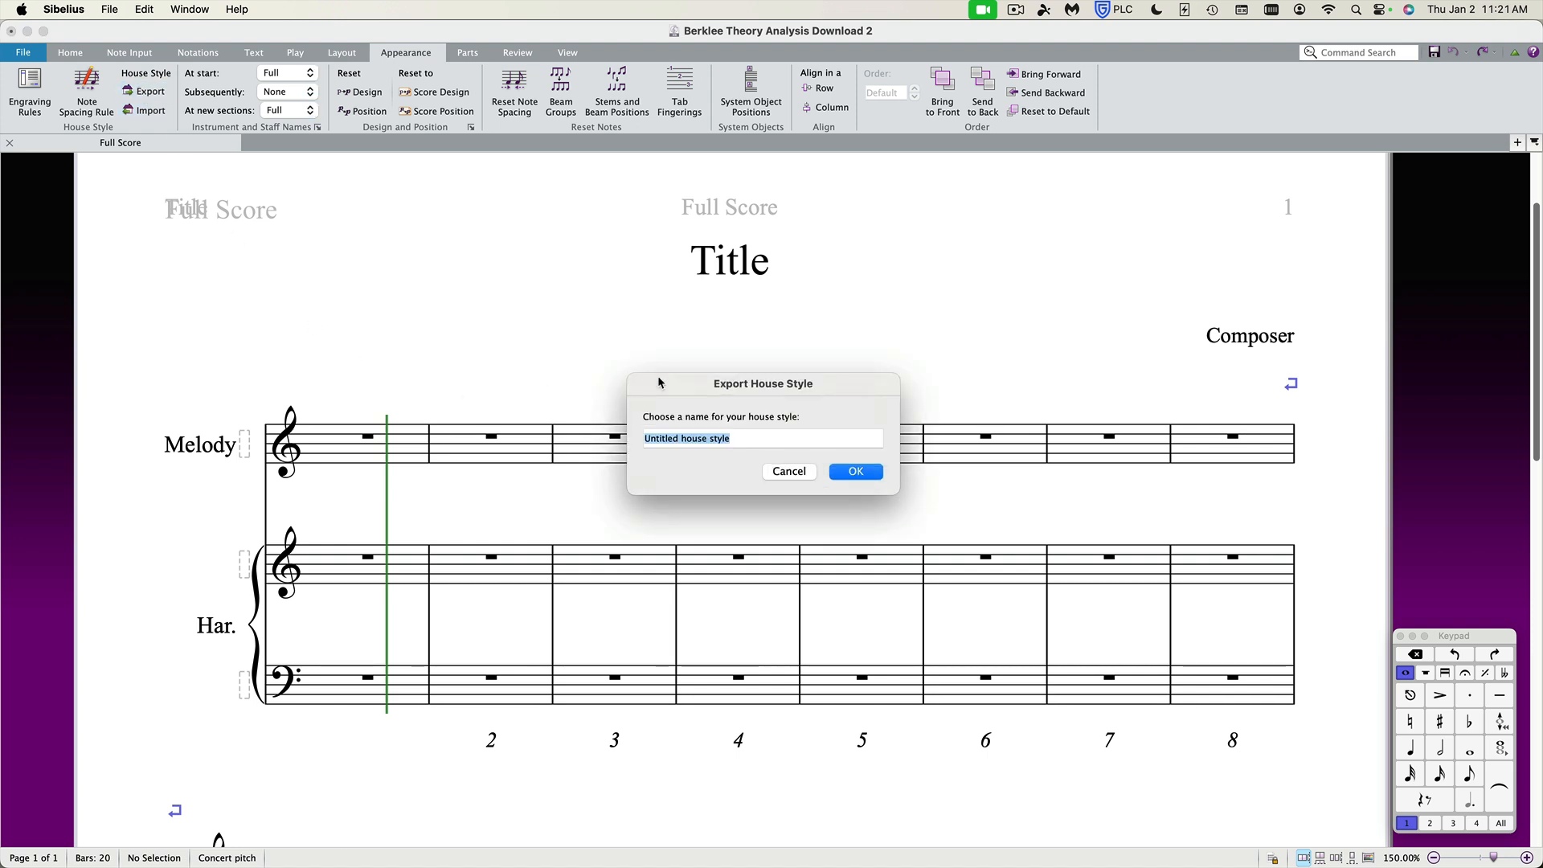
{"action": "left_click_drag", "start_coordinate": [668, 384], "coordinate": [623, 301]}
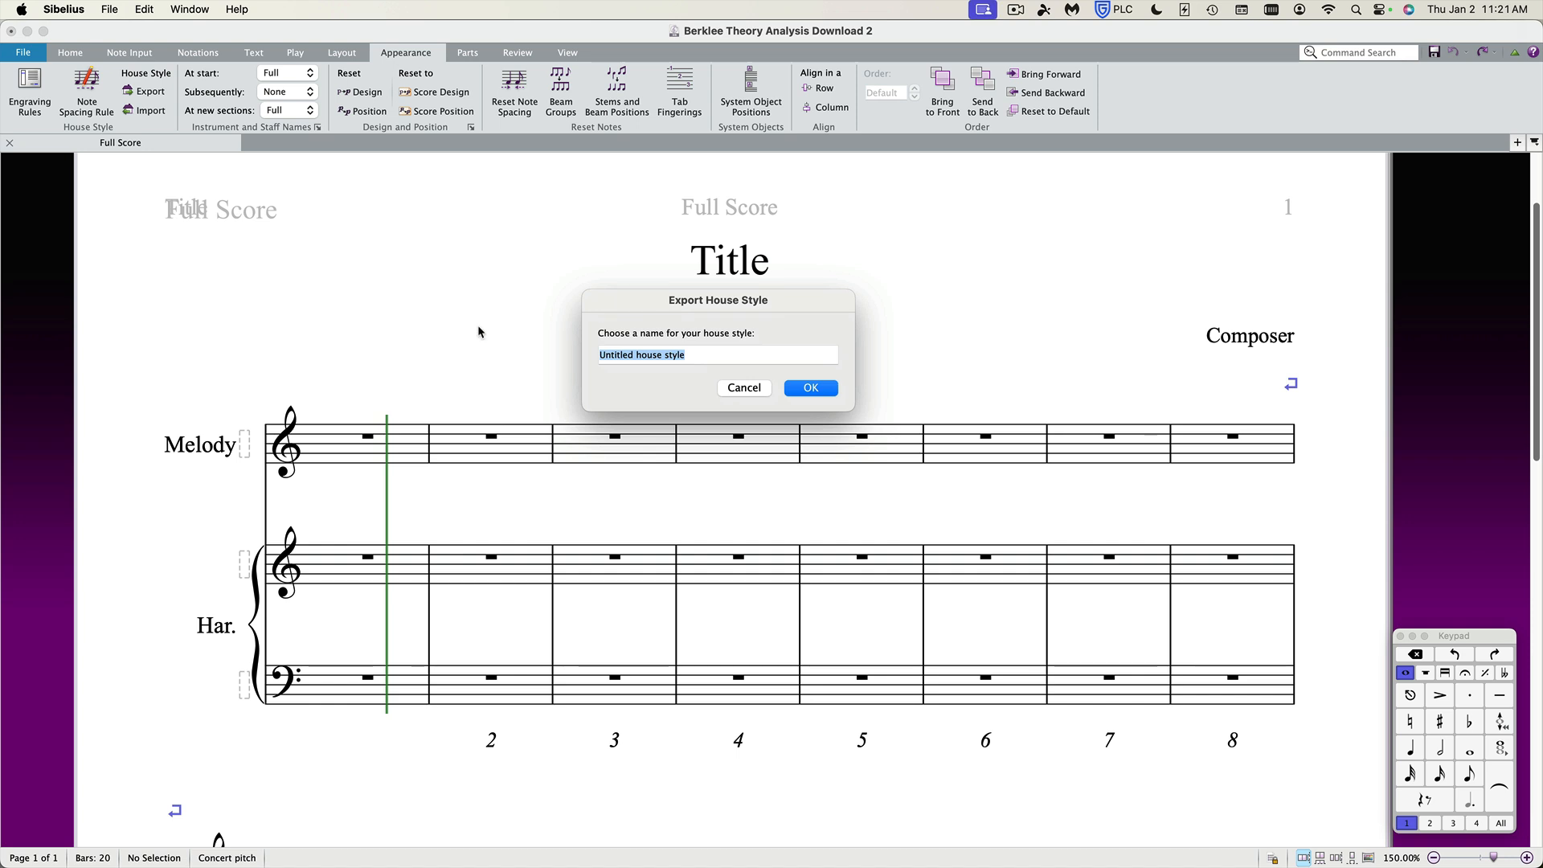
{"action": "type", "text": "Berklee A"}
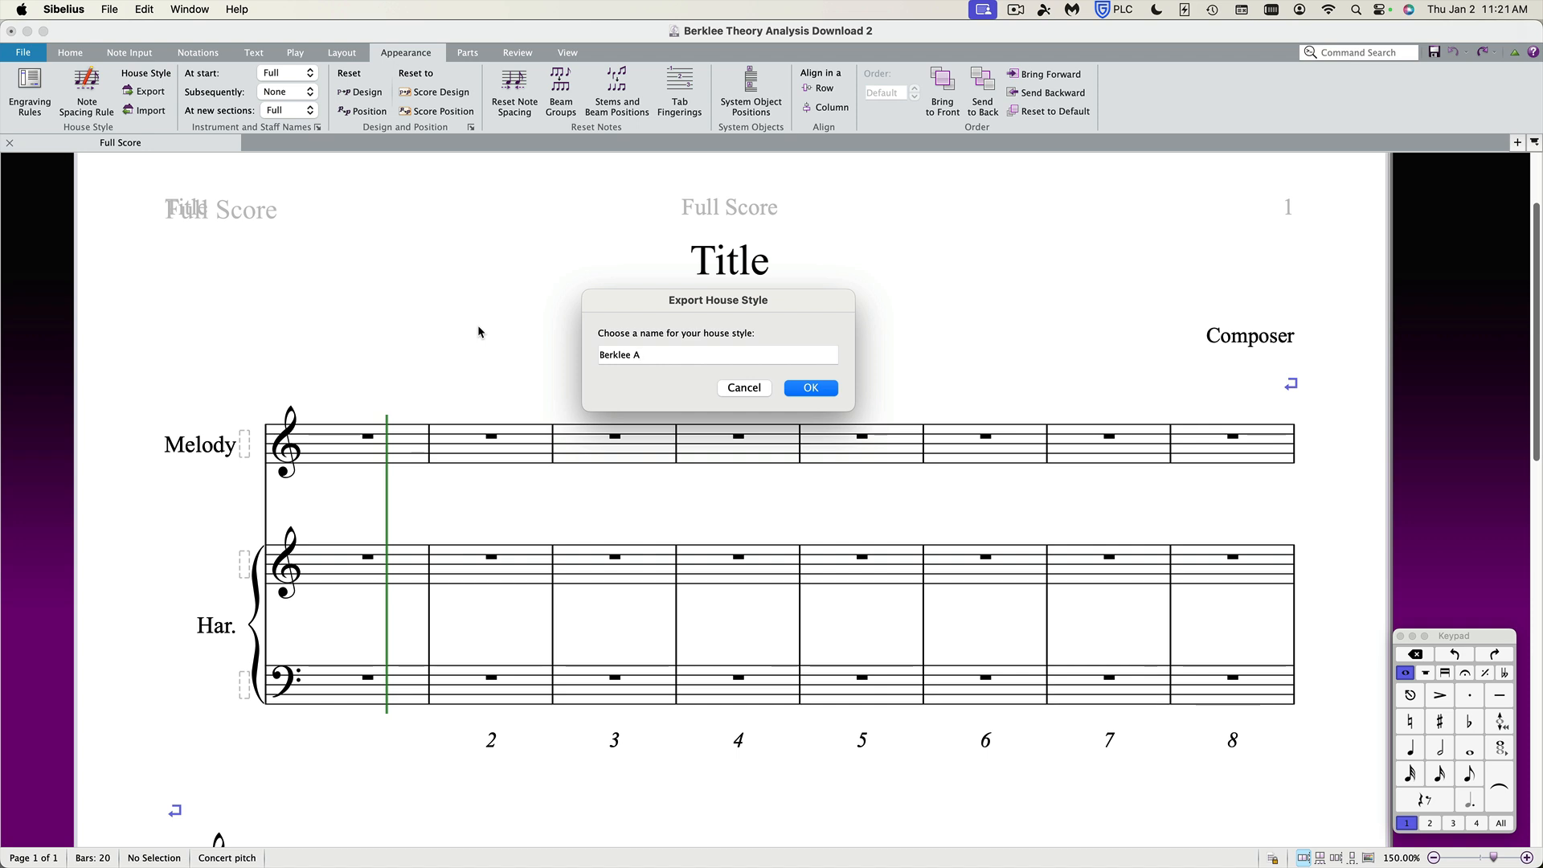
{"action": "type", "text": "nalysis"}
{"action": "left_click", "coordinate": [810, 388]}
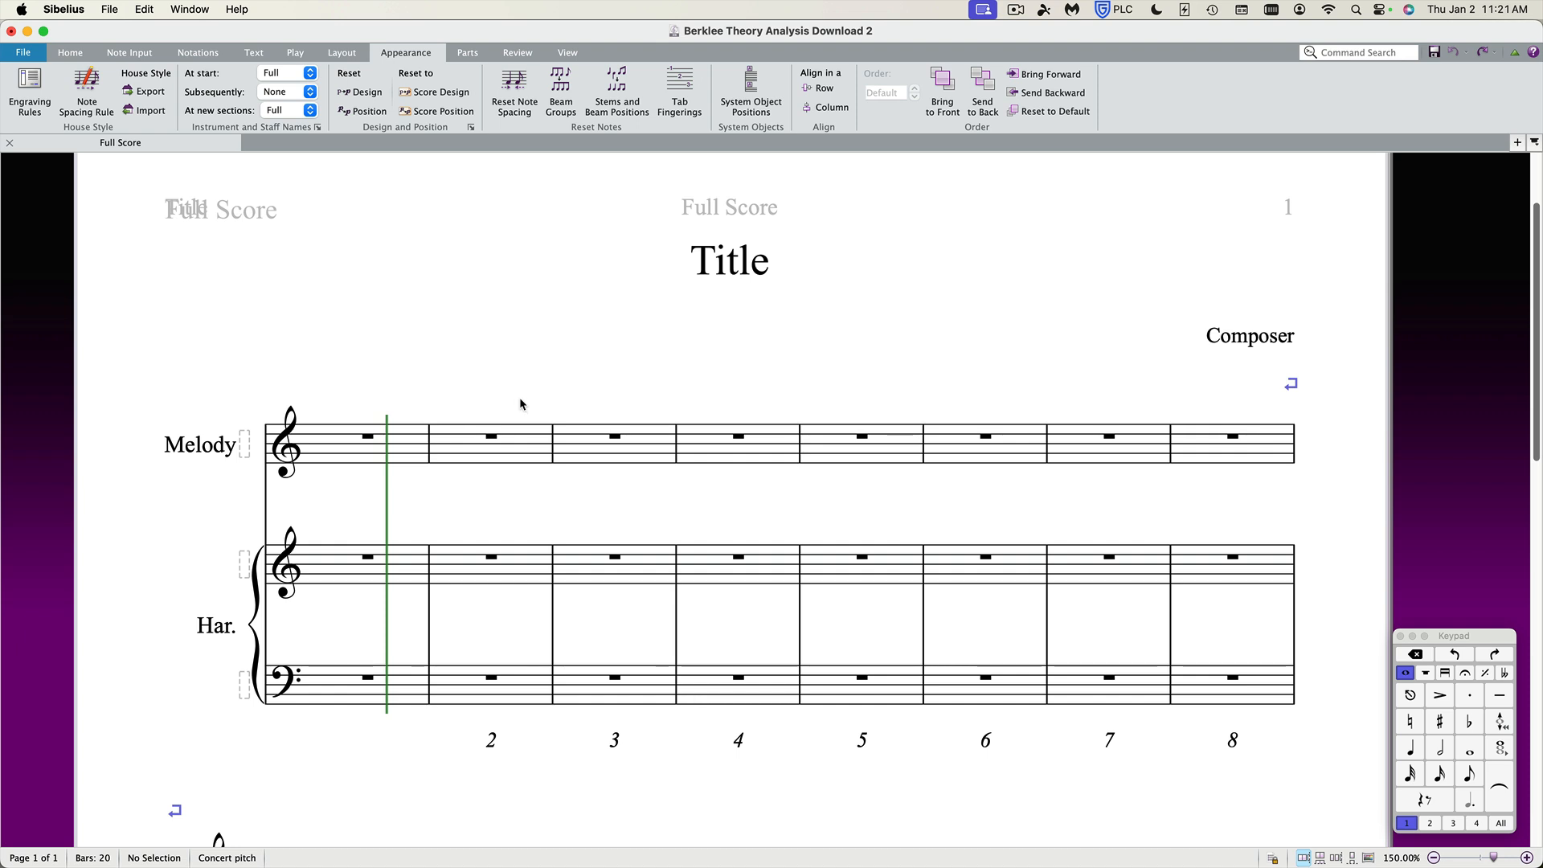
{"action": "key", "text": "super+n"}
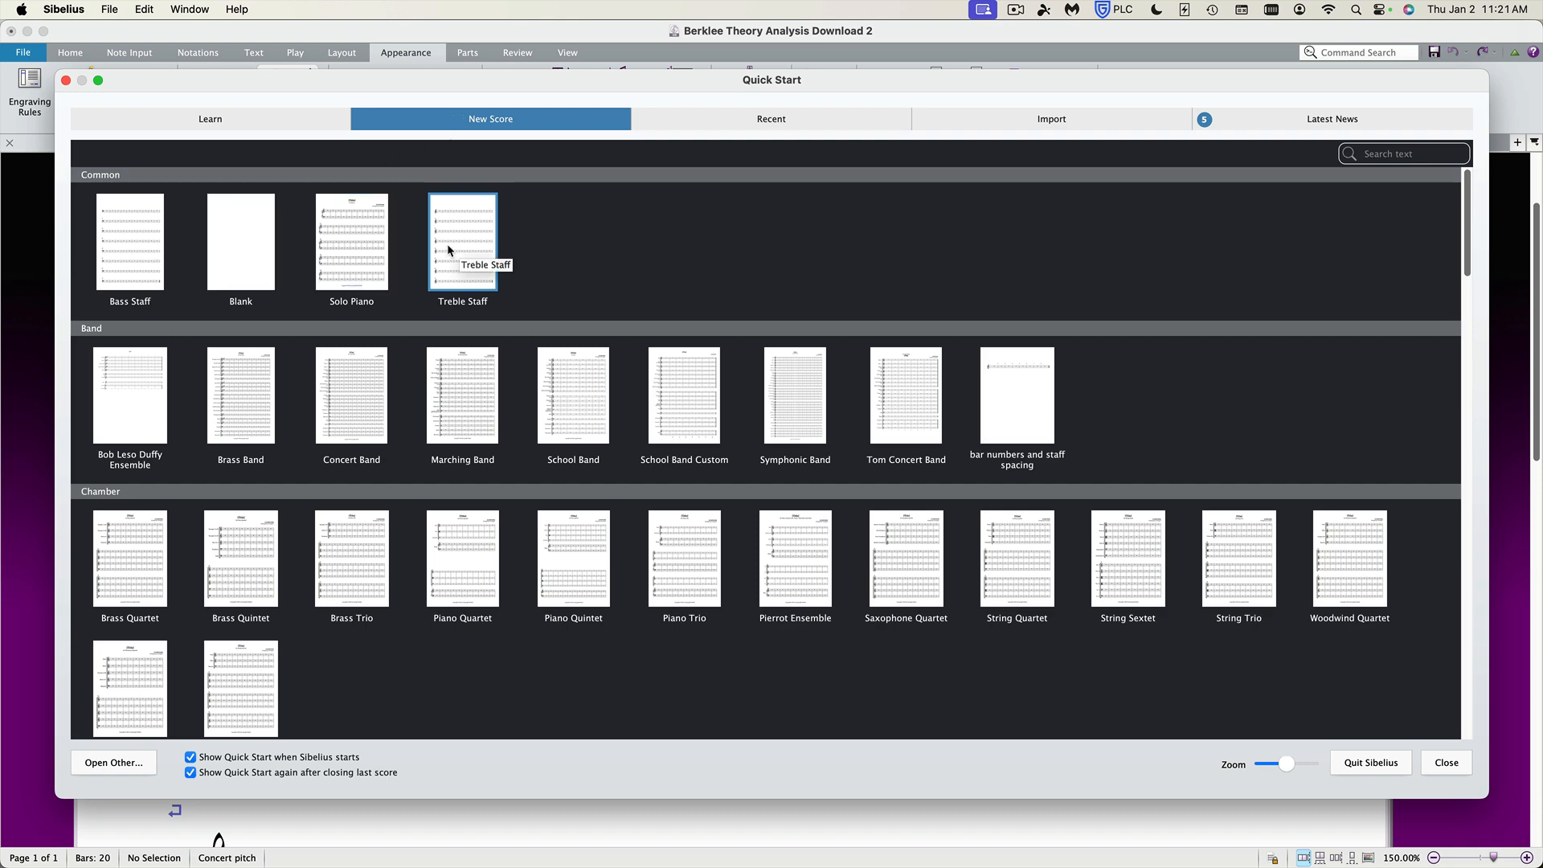
{"action": "double_click", "coordinate": [348, 234]}
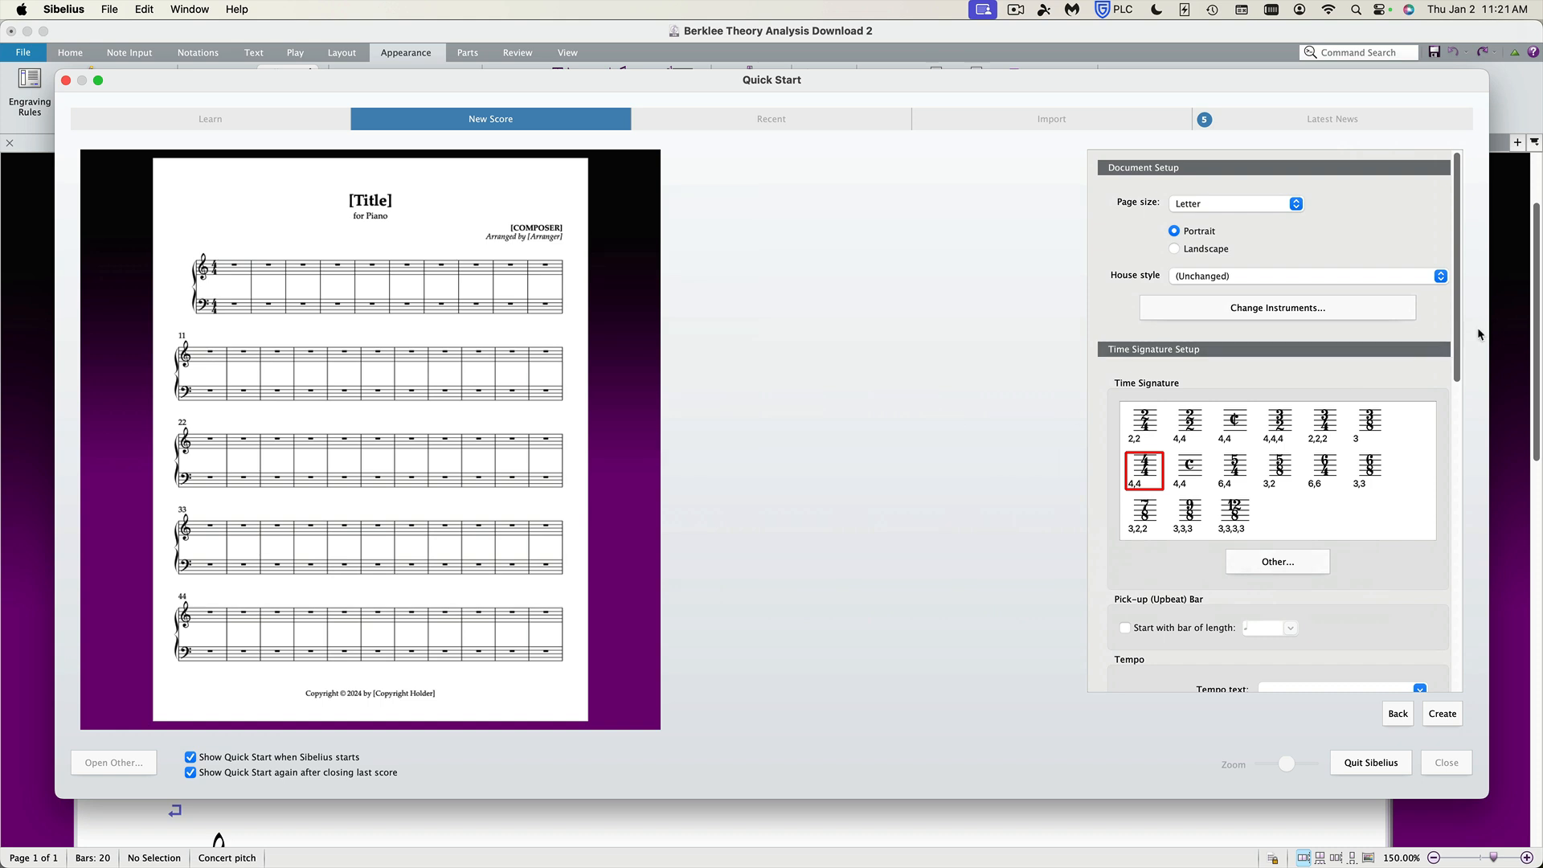
{"action": "scroll", "coordinate": [1461, 334], "scroll_direction": "down", "scroll_amount": 1}
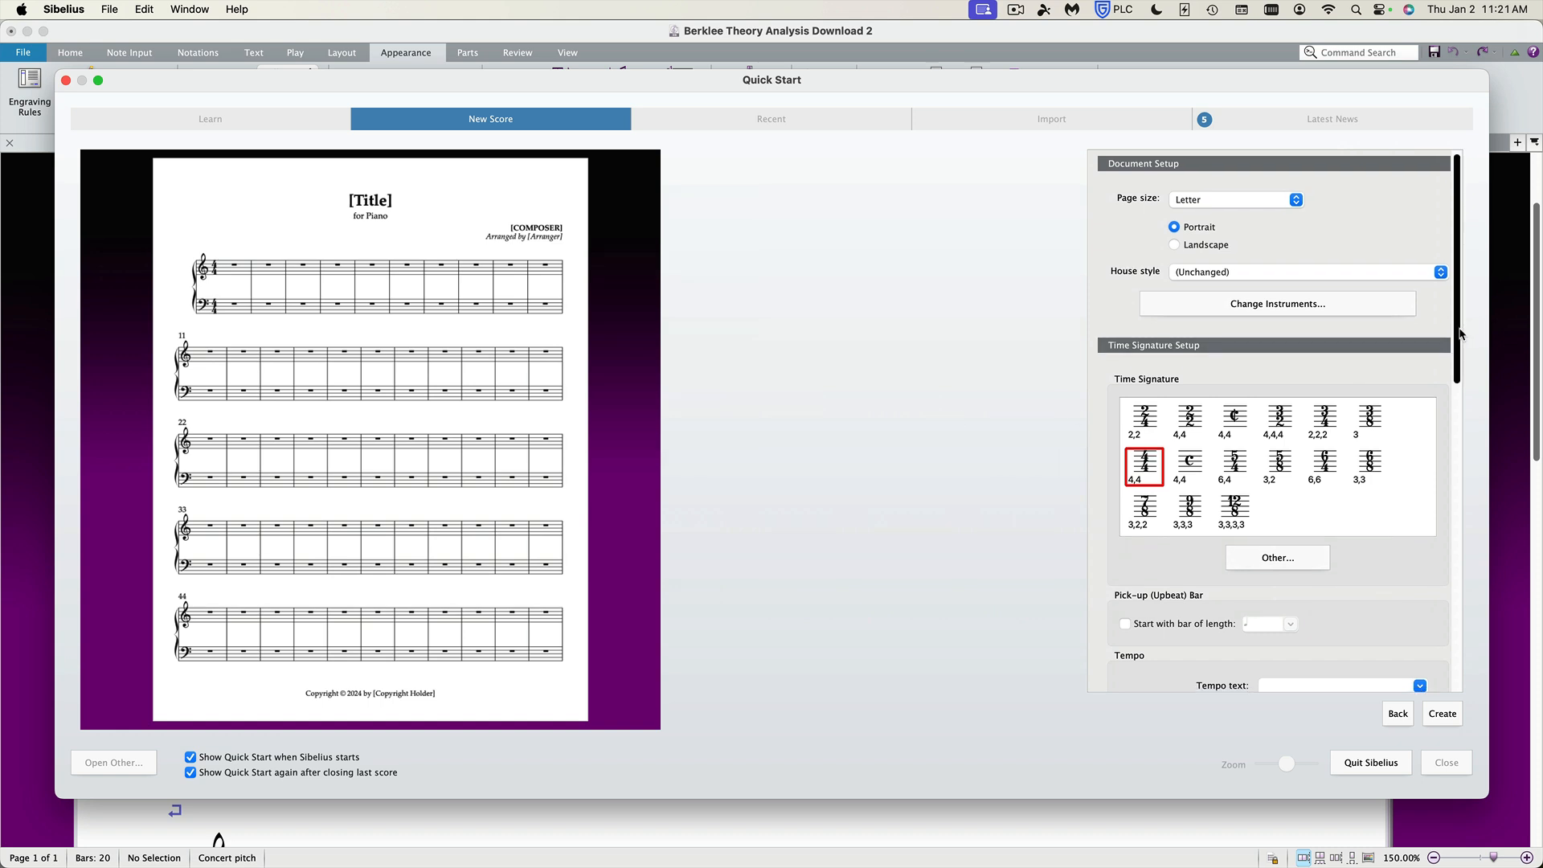
{"action": "left_click", "coordinate": [1232, 274]}
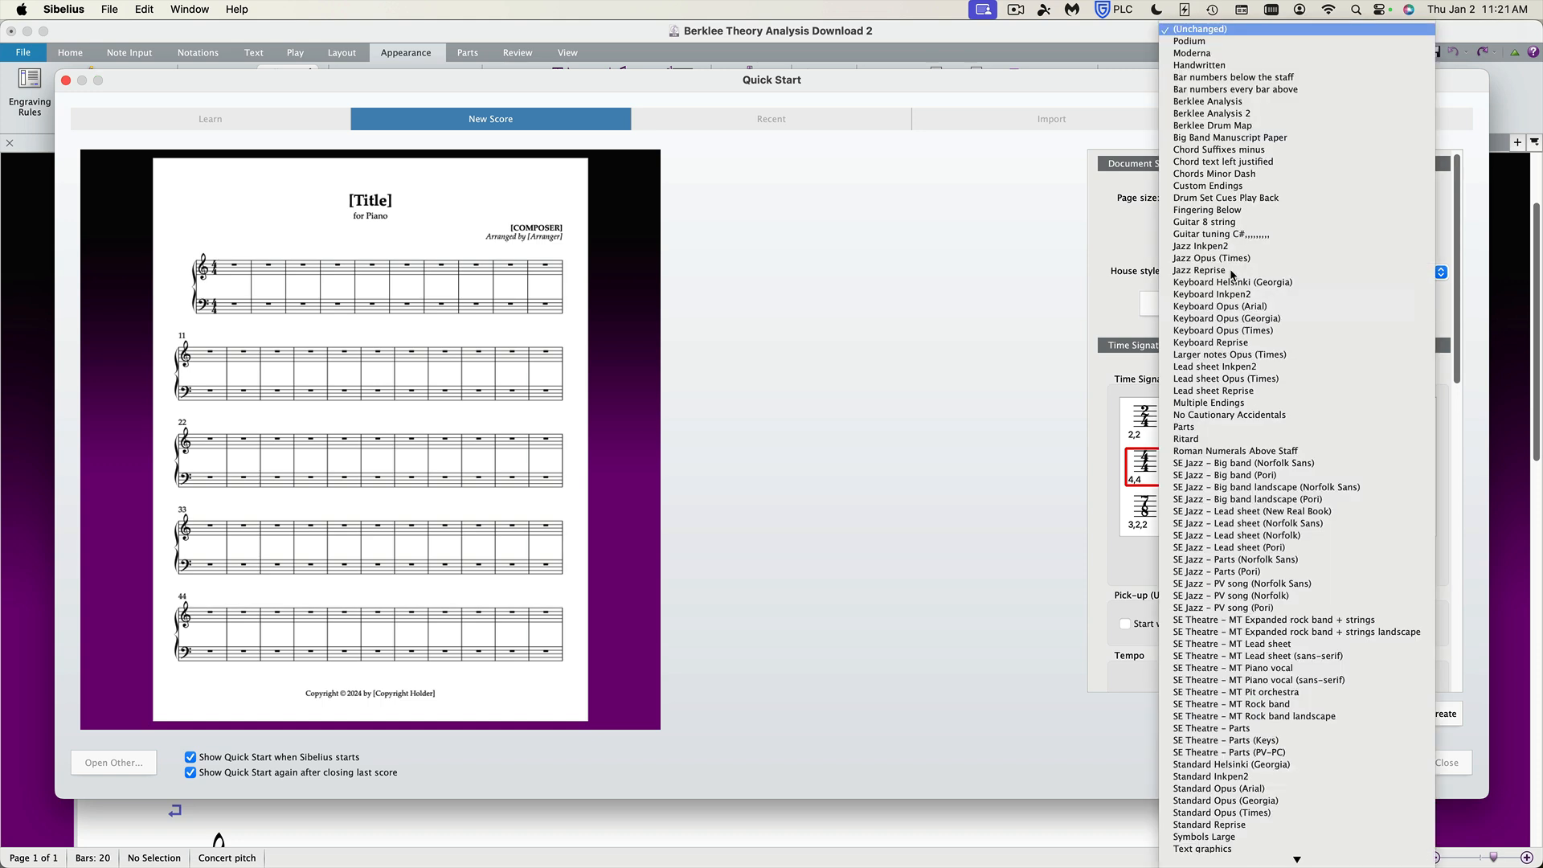
{"action": "left_click", "coordinate": [1198, 103]}
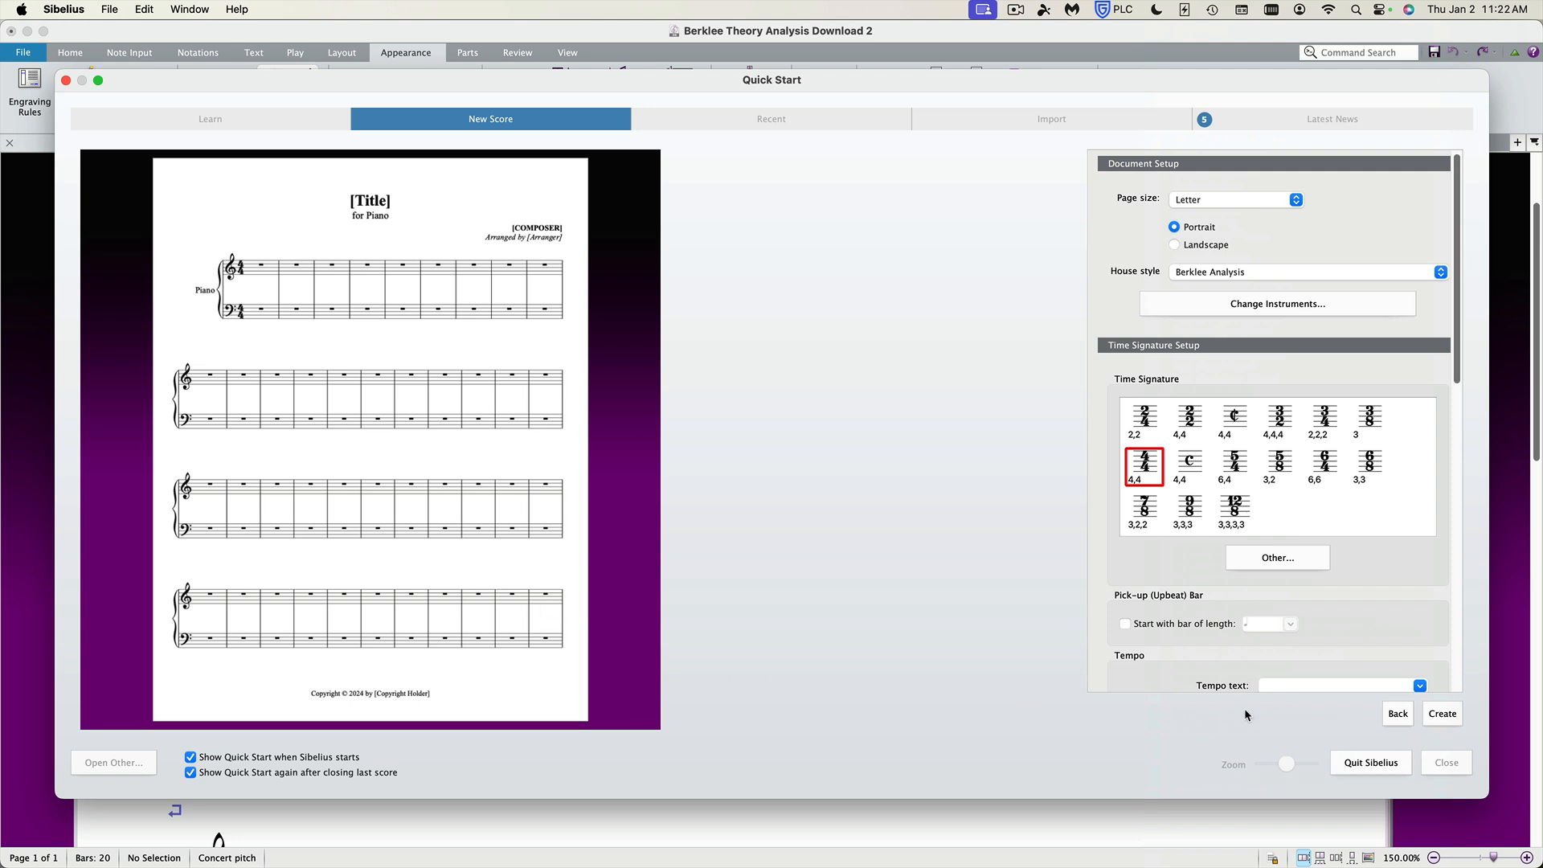
{"action": "key", "text": "Escape"}
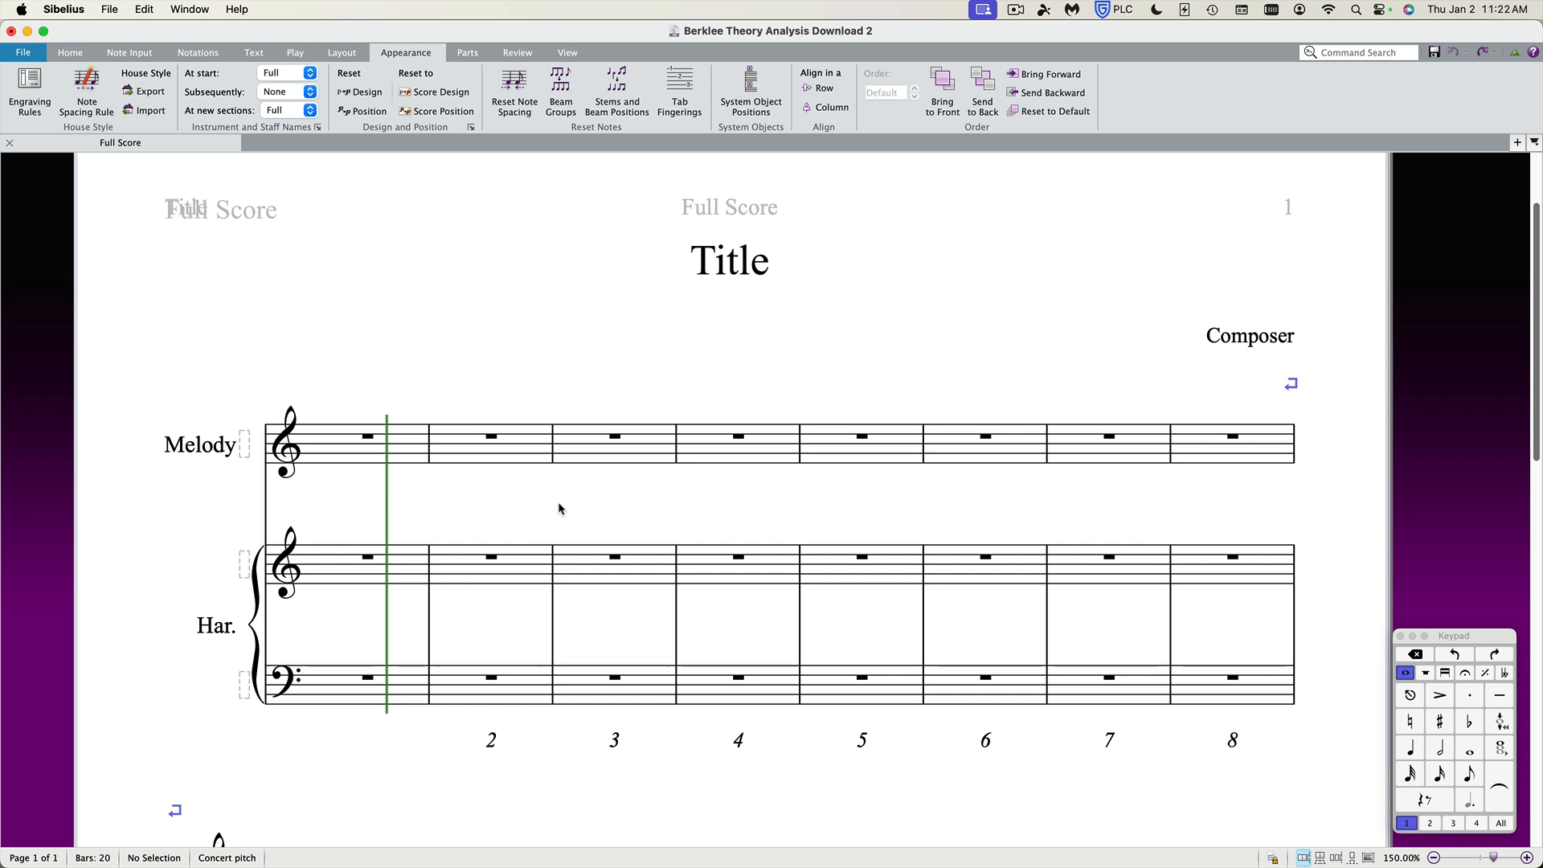
Review the score's instruments in the Add or Remove Instruments dialog without changing them.
{"action": "scroll", "coordinate": [551, 623], "scroll_direction": "down", "scroll_amount": 3}
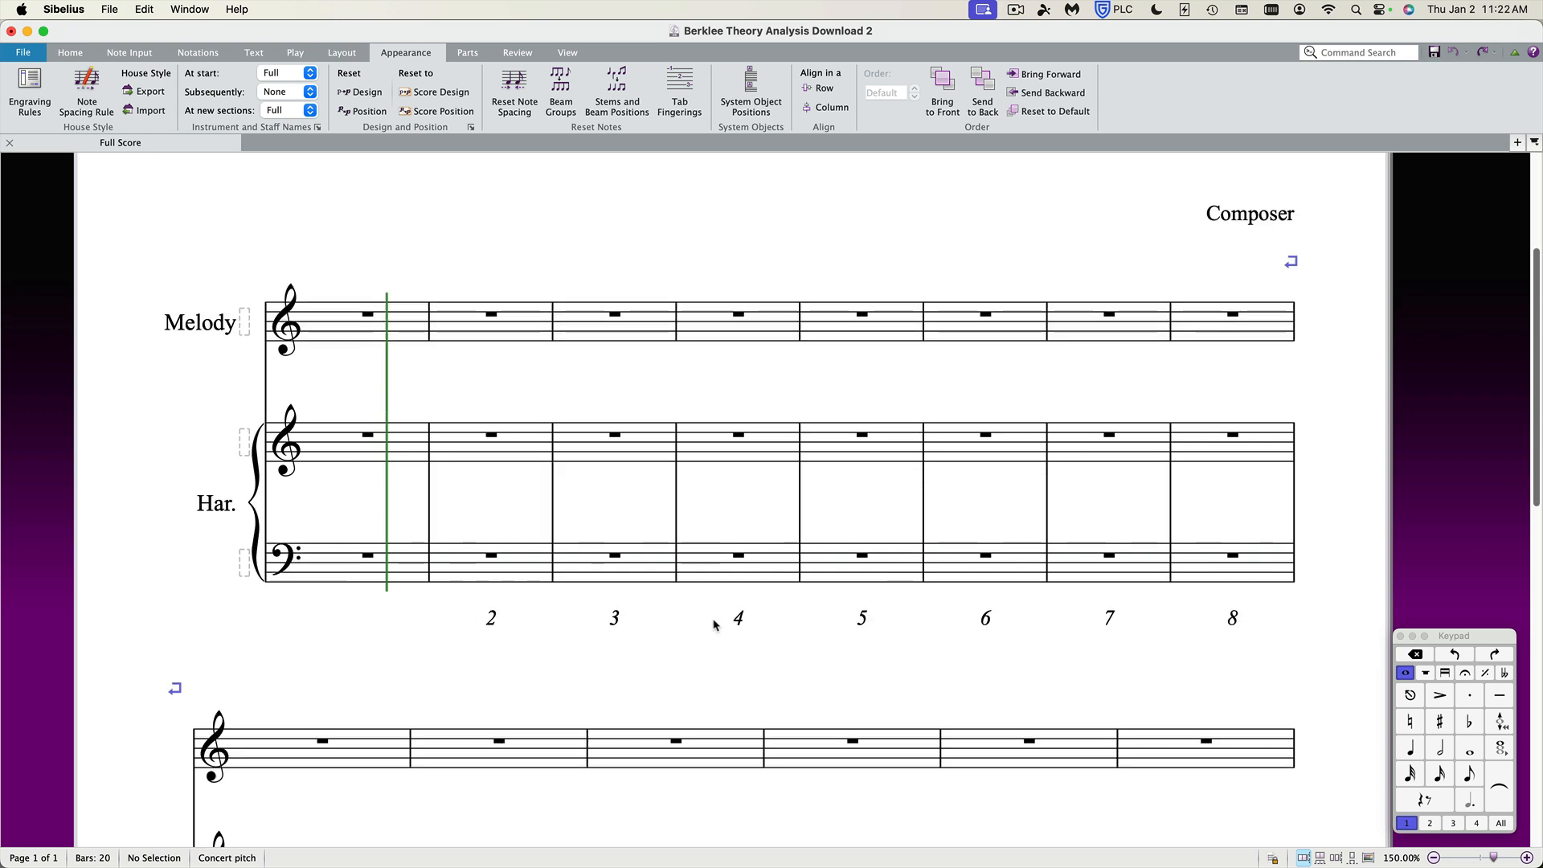
{"action": "scroll", "coordinate": [716, 625], "scroll_direction": "up", "scroll_amount": 3}
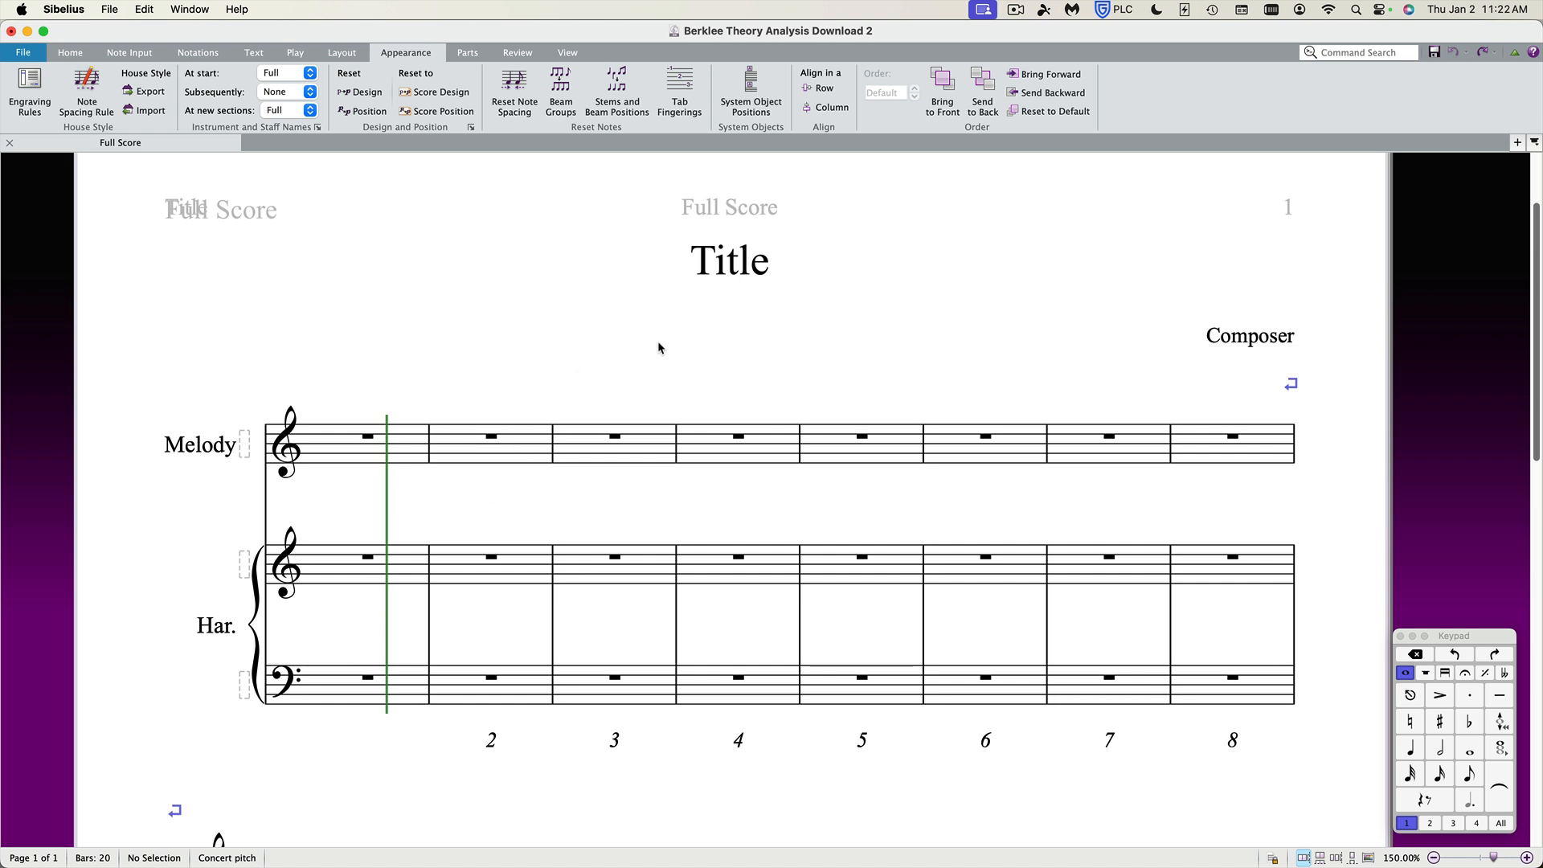
{"action": "key", "text": "i"}
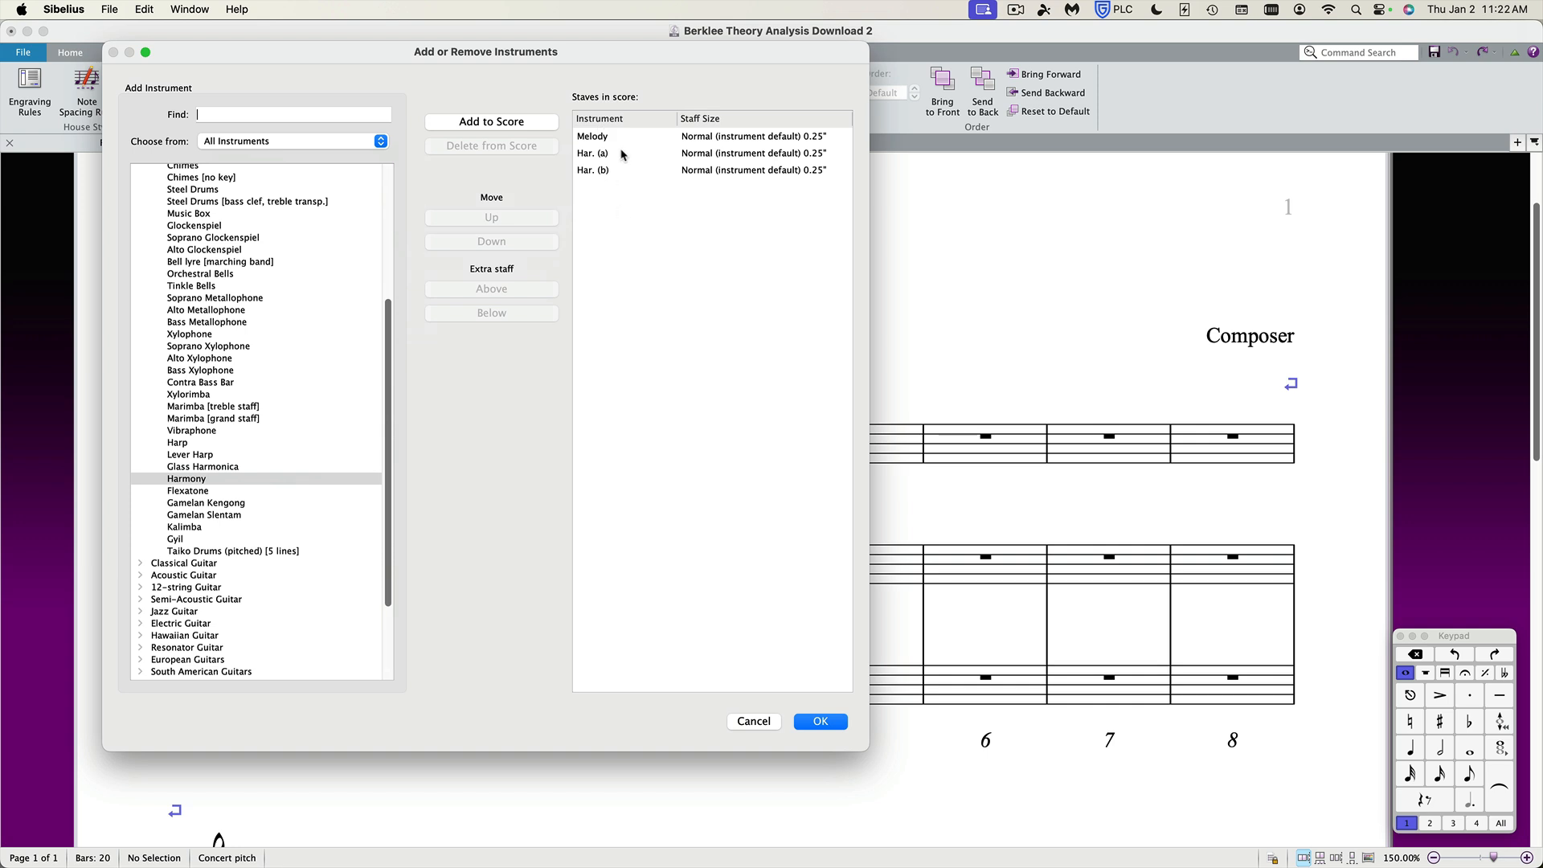
{"action": "left_click", "coordinate": [818, 722]}
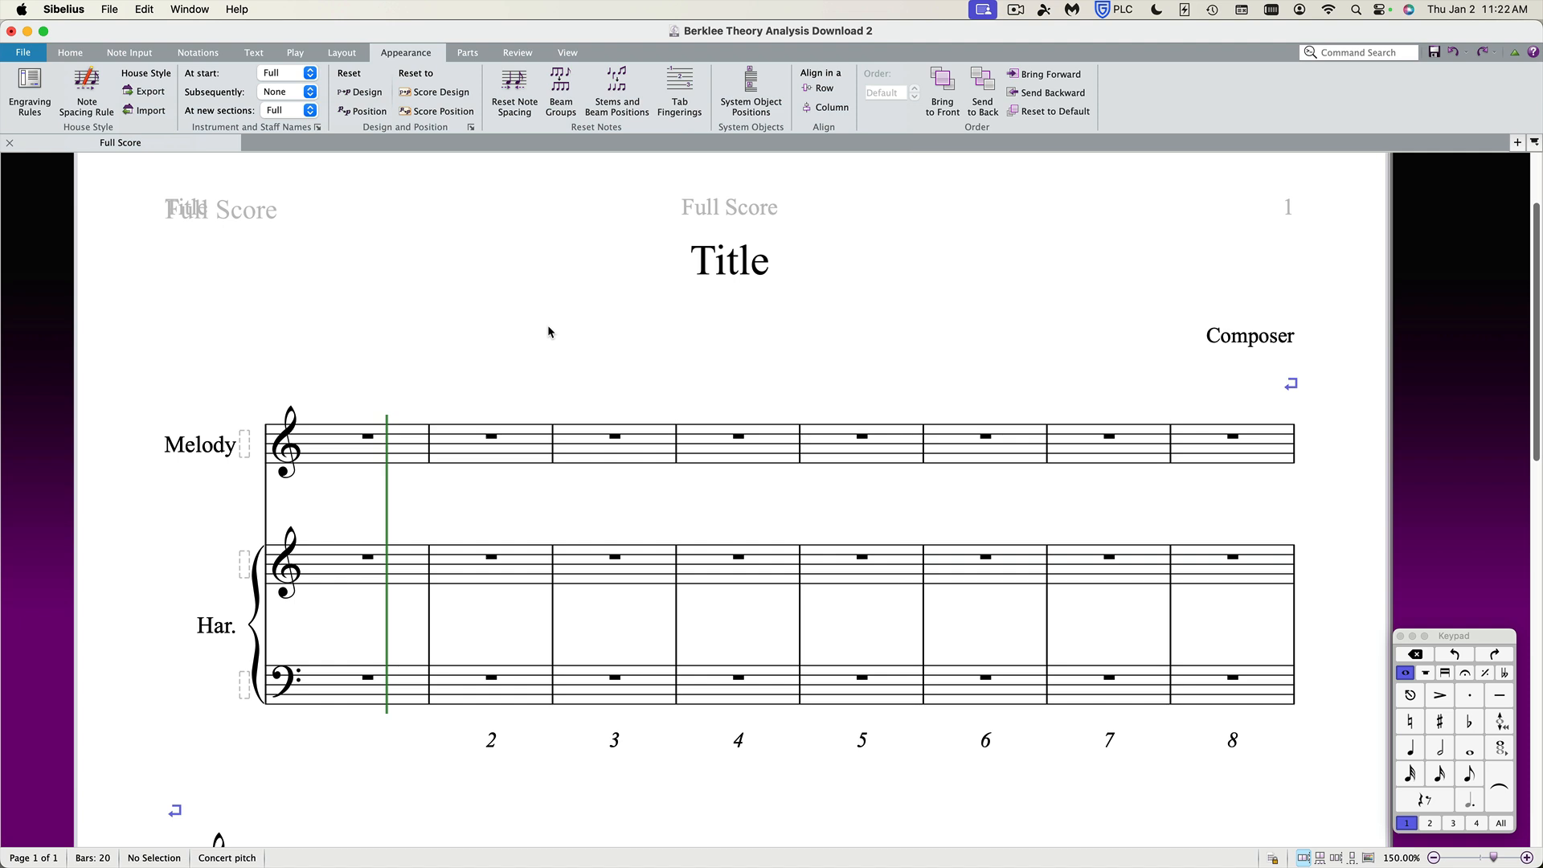
Export the score as manuscript paper named Berklee Theory Analysis, keeping title and composer text.
{"action": "left_click", "coordinate": [25, 60]}
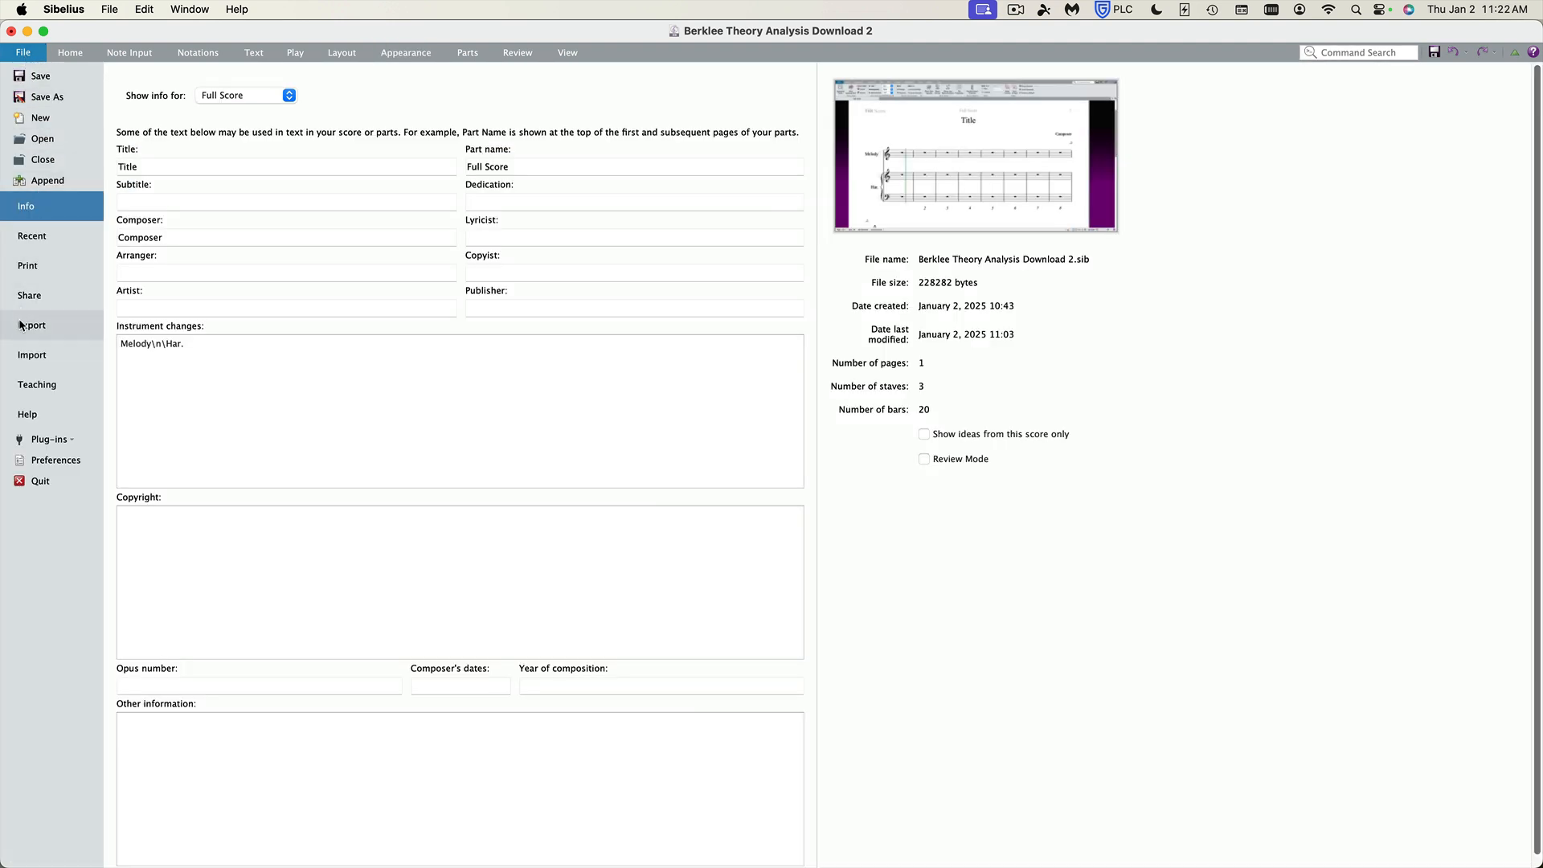
{"action": "left_click", "coordinate": [22, 325]}
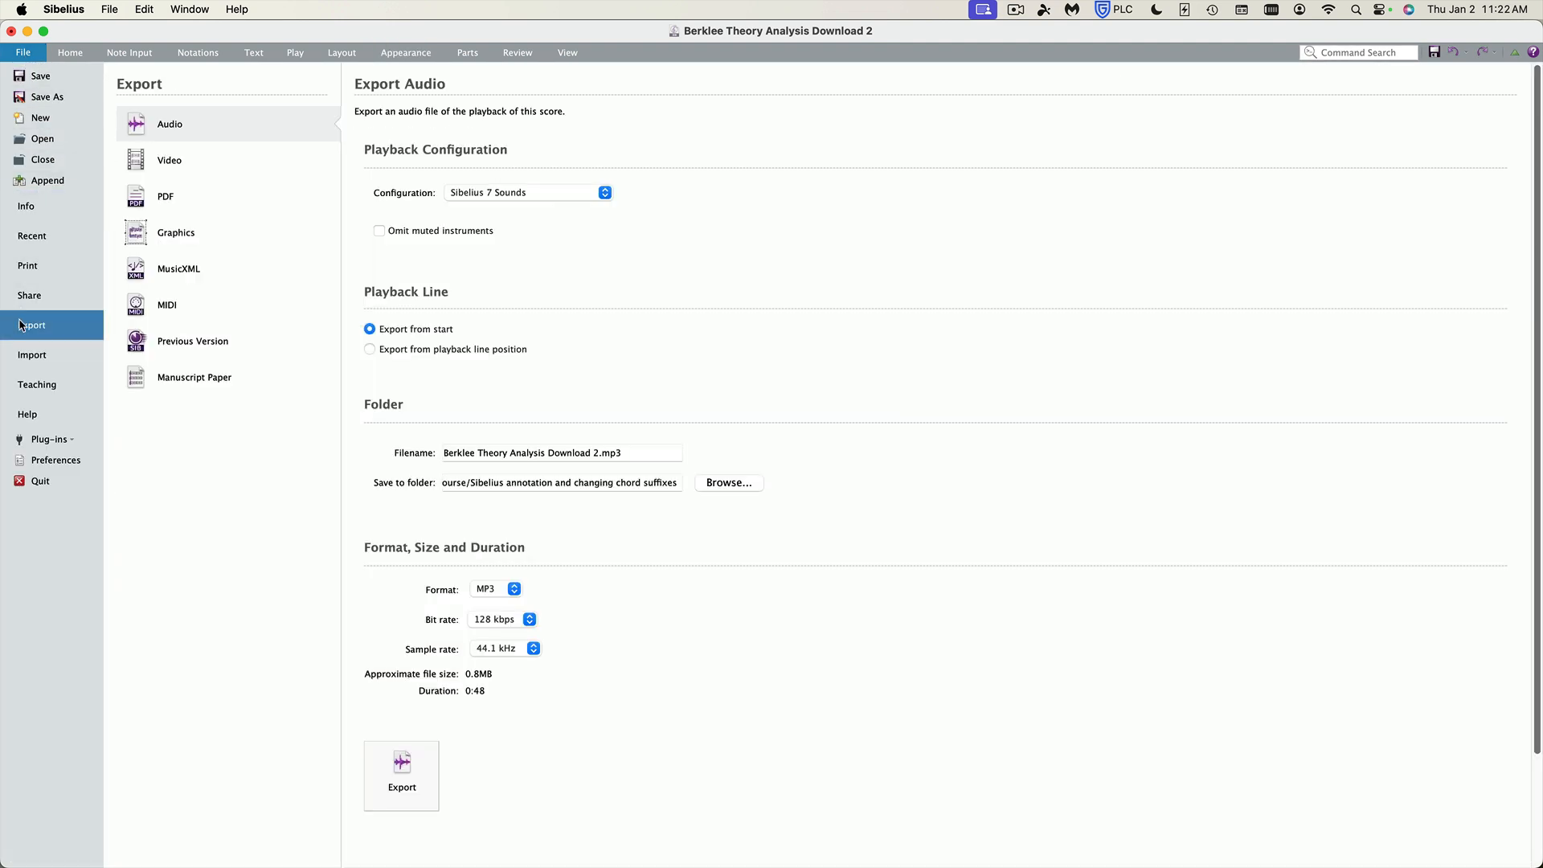
{"action": "left_click", "coordinate": [168, 382]}
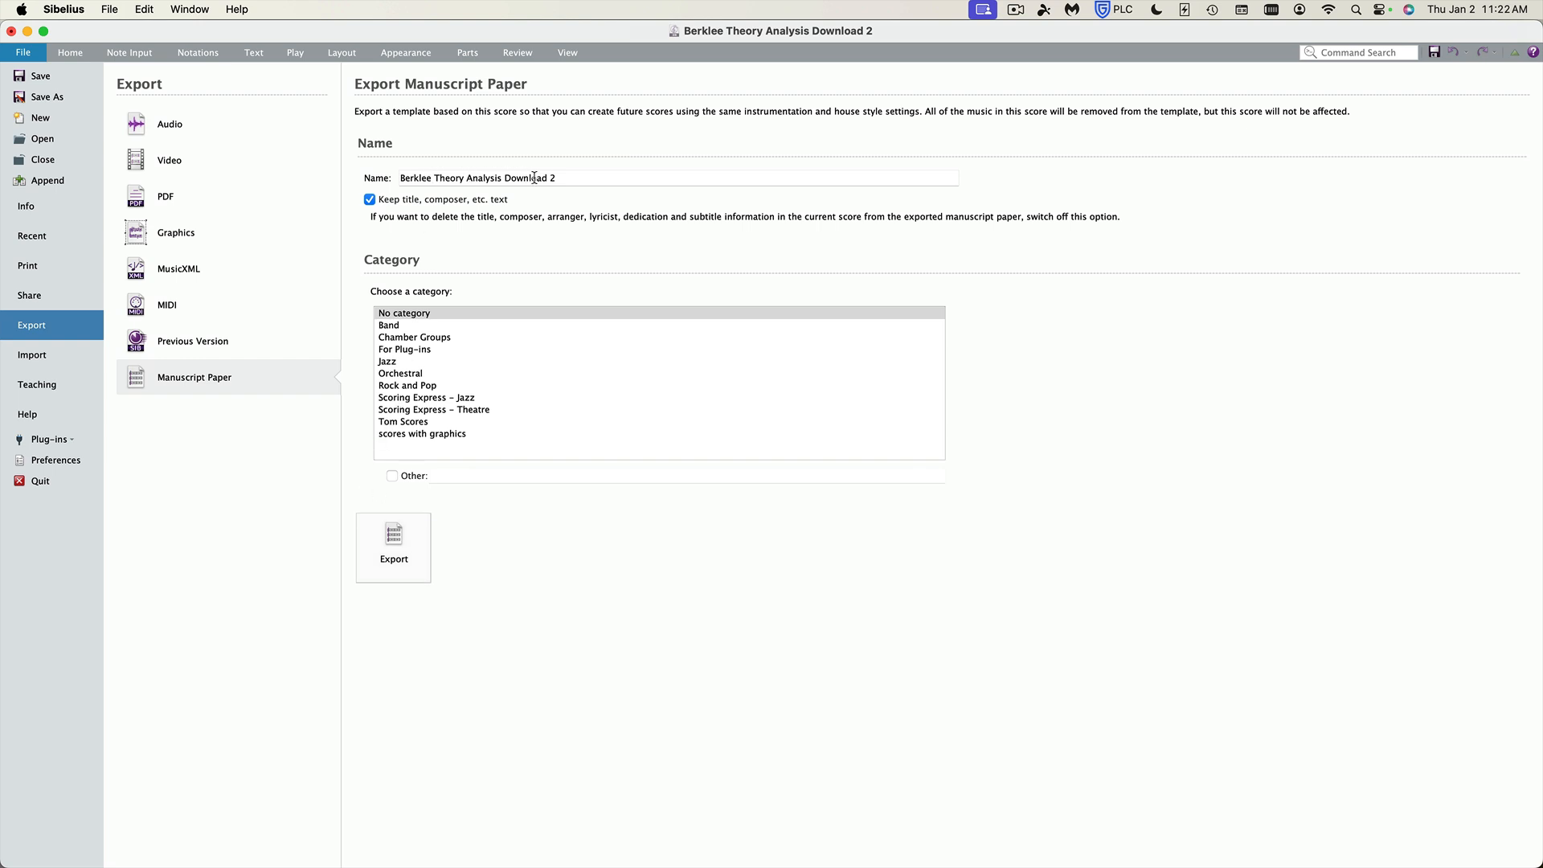
{"action": "left_click_drag", "start_coordinate": [504, 177], "coordinate": [559, 179]}
{"action": "key", "text": "BackSpace"}
{"action": "left_click", "coordinate": [391, 544]}
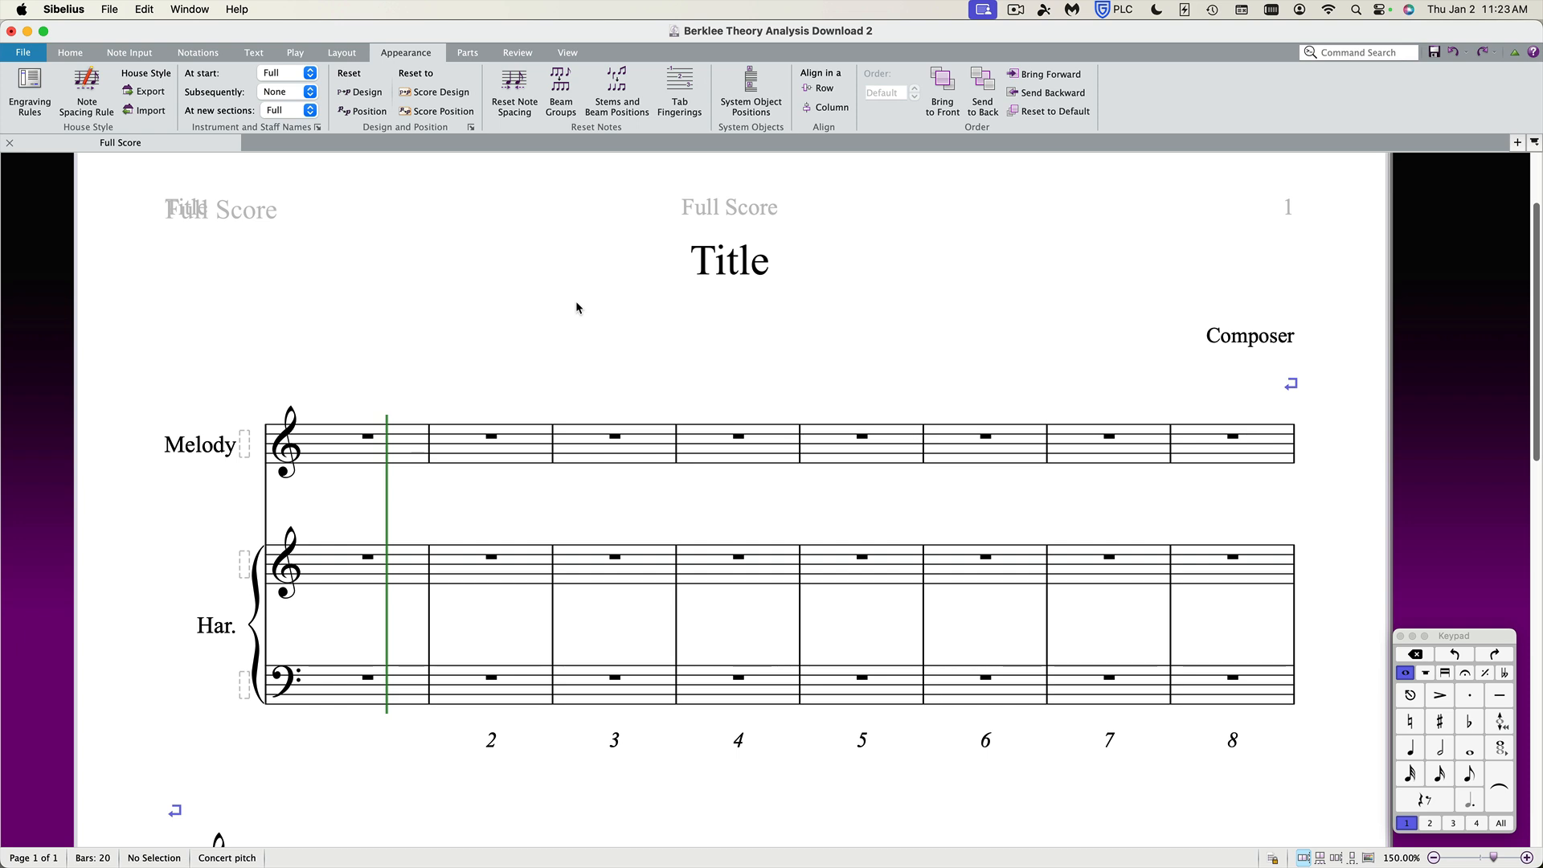
Open the new-score gallery to check for the Berklee Theory Analysis template, then close it.
{"action": "key", "text": "super+n"}
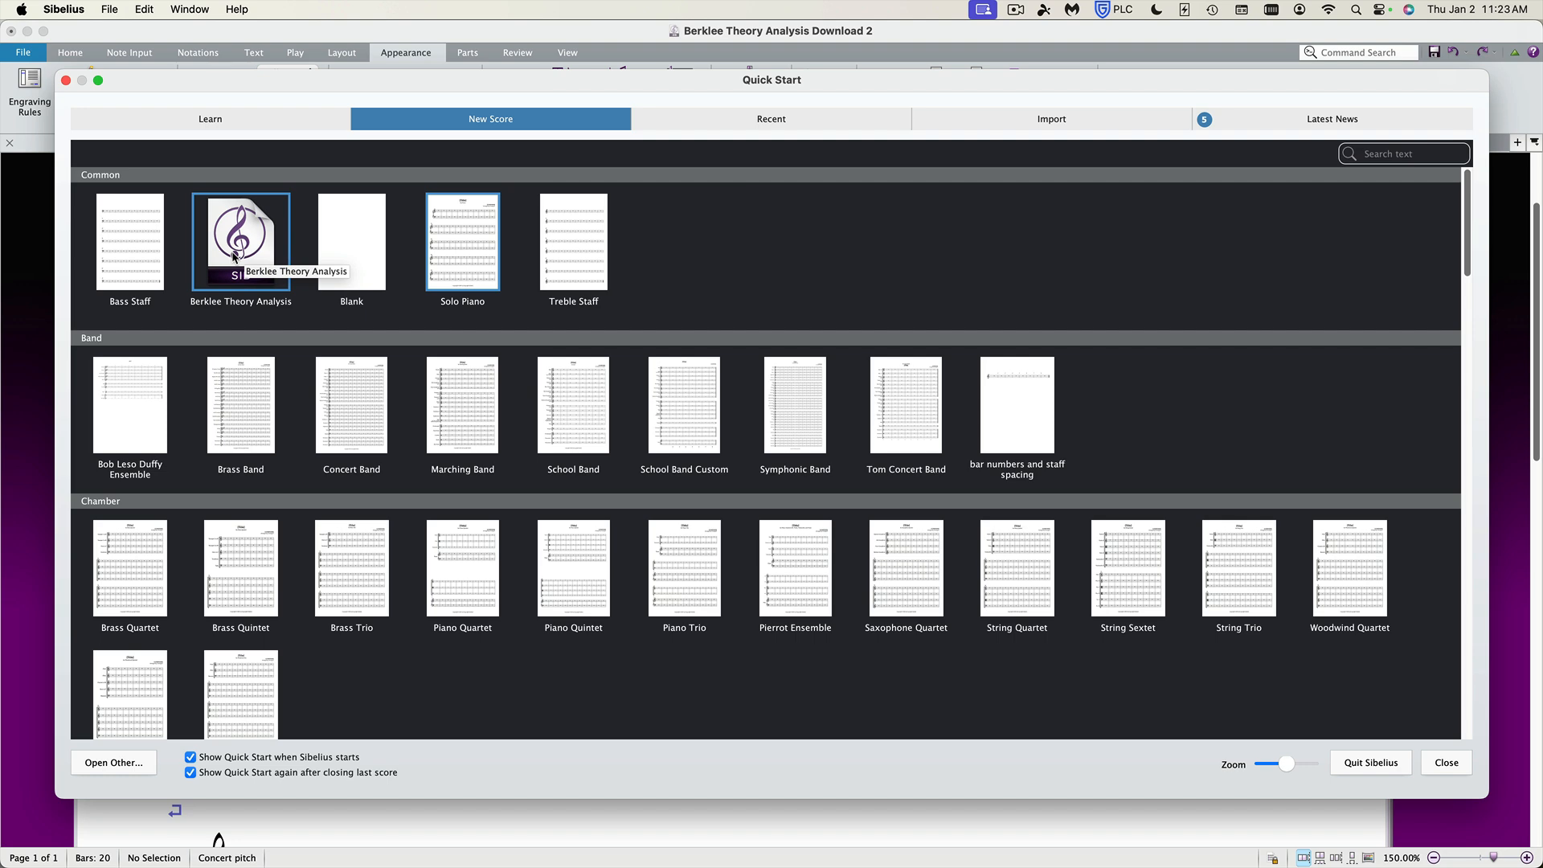
{"action": "left_click", "coordinate": [1446, 763]}
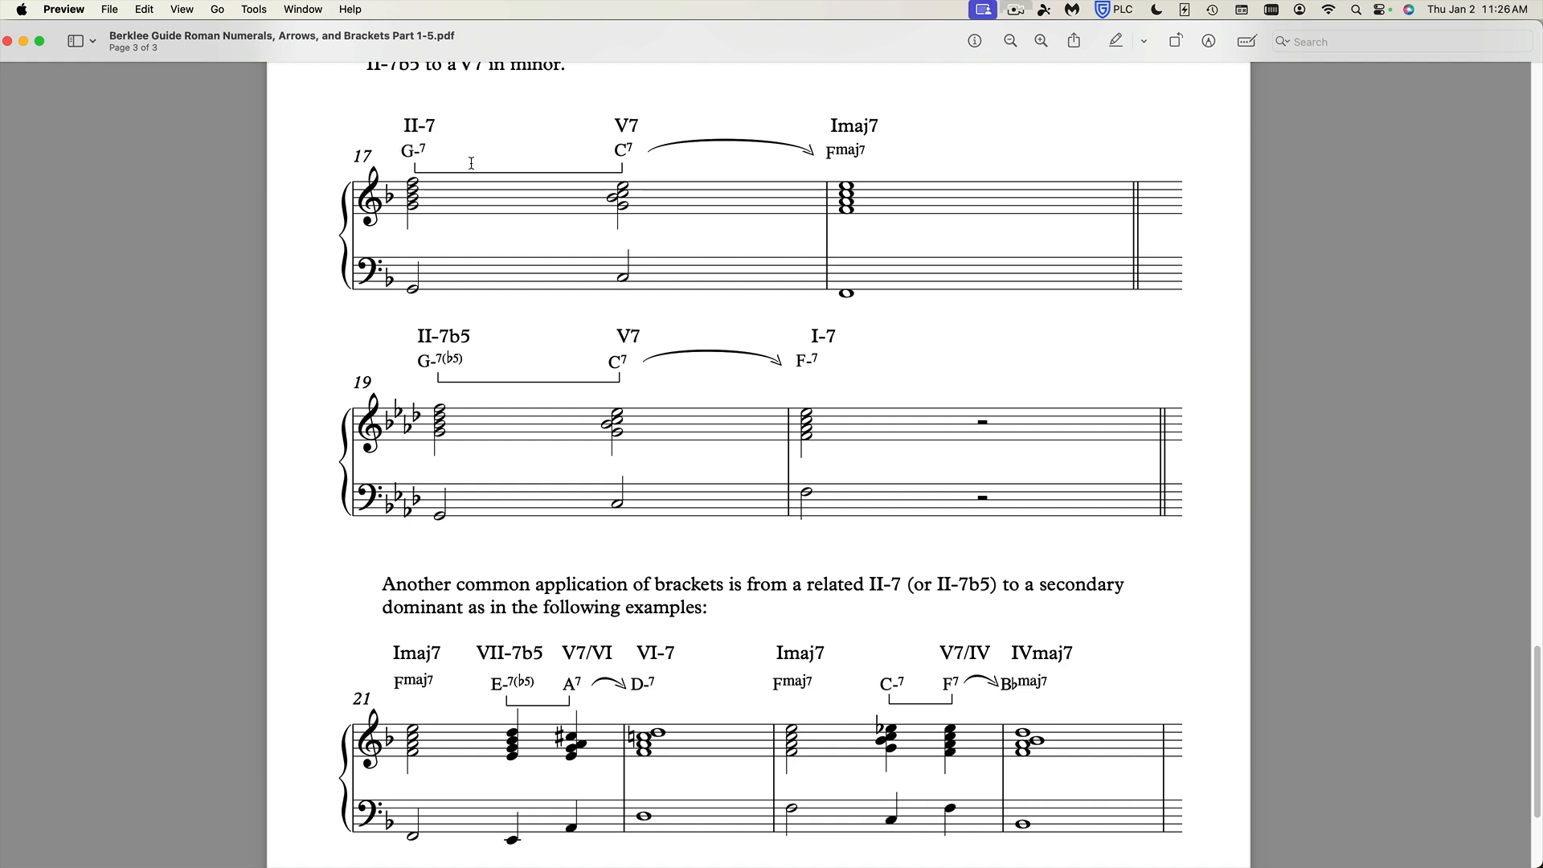
Return to Sibelius, open Edit Chord Symbols, and keep the dash as the minor triad's suffix appearance.
{"action": "key", "text": "super+Tab"}
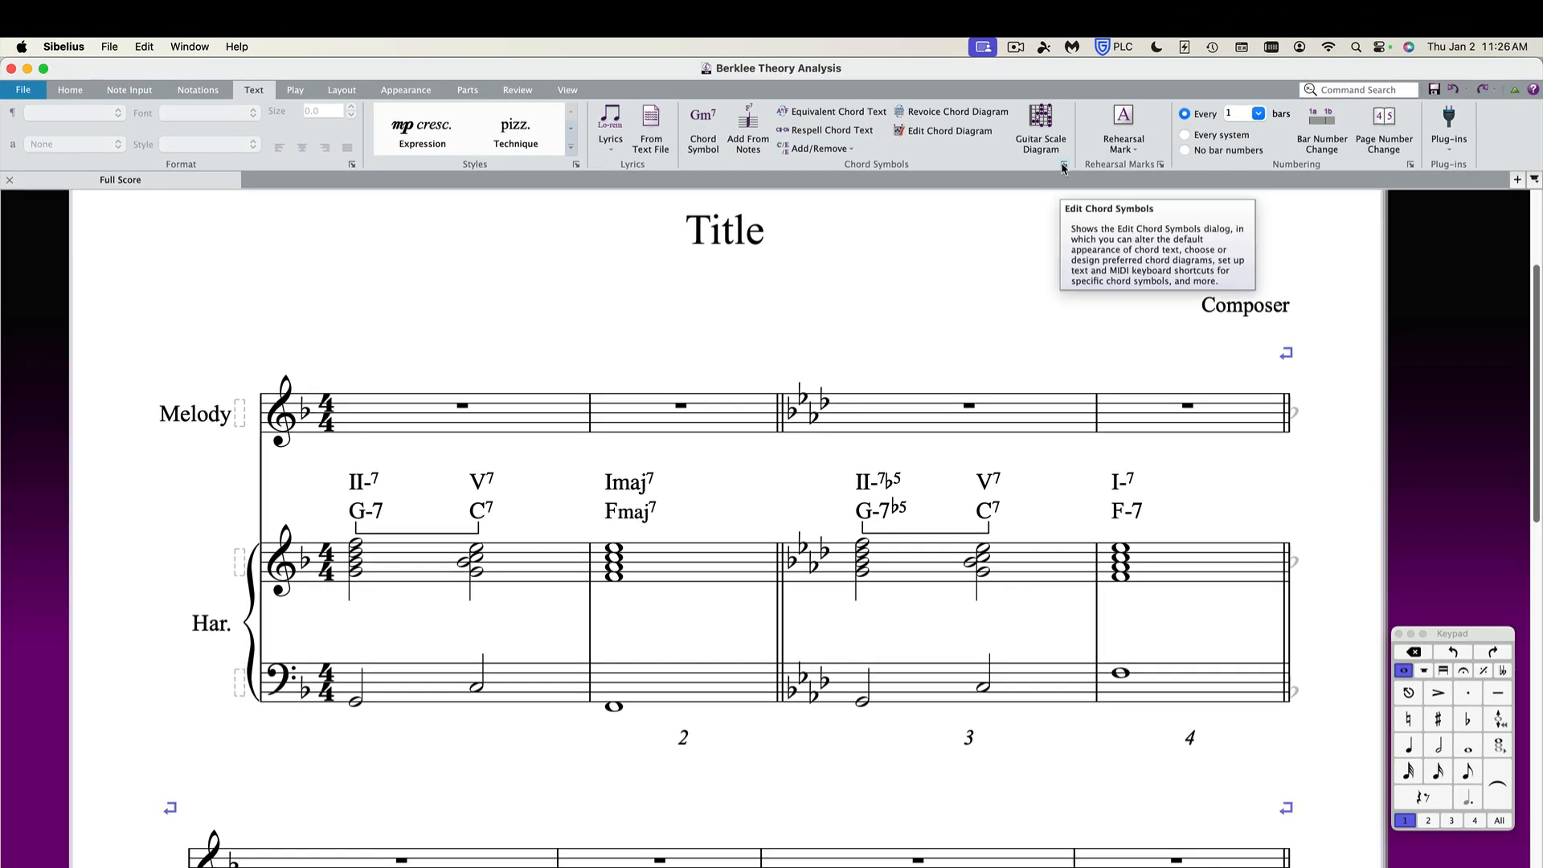
{"action": "left_click", "coordinate": [1063, 166]}
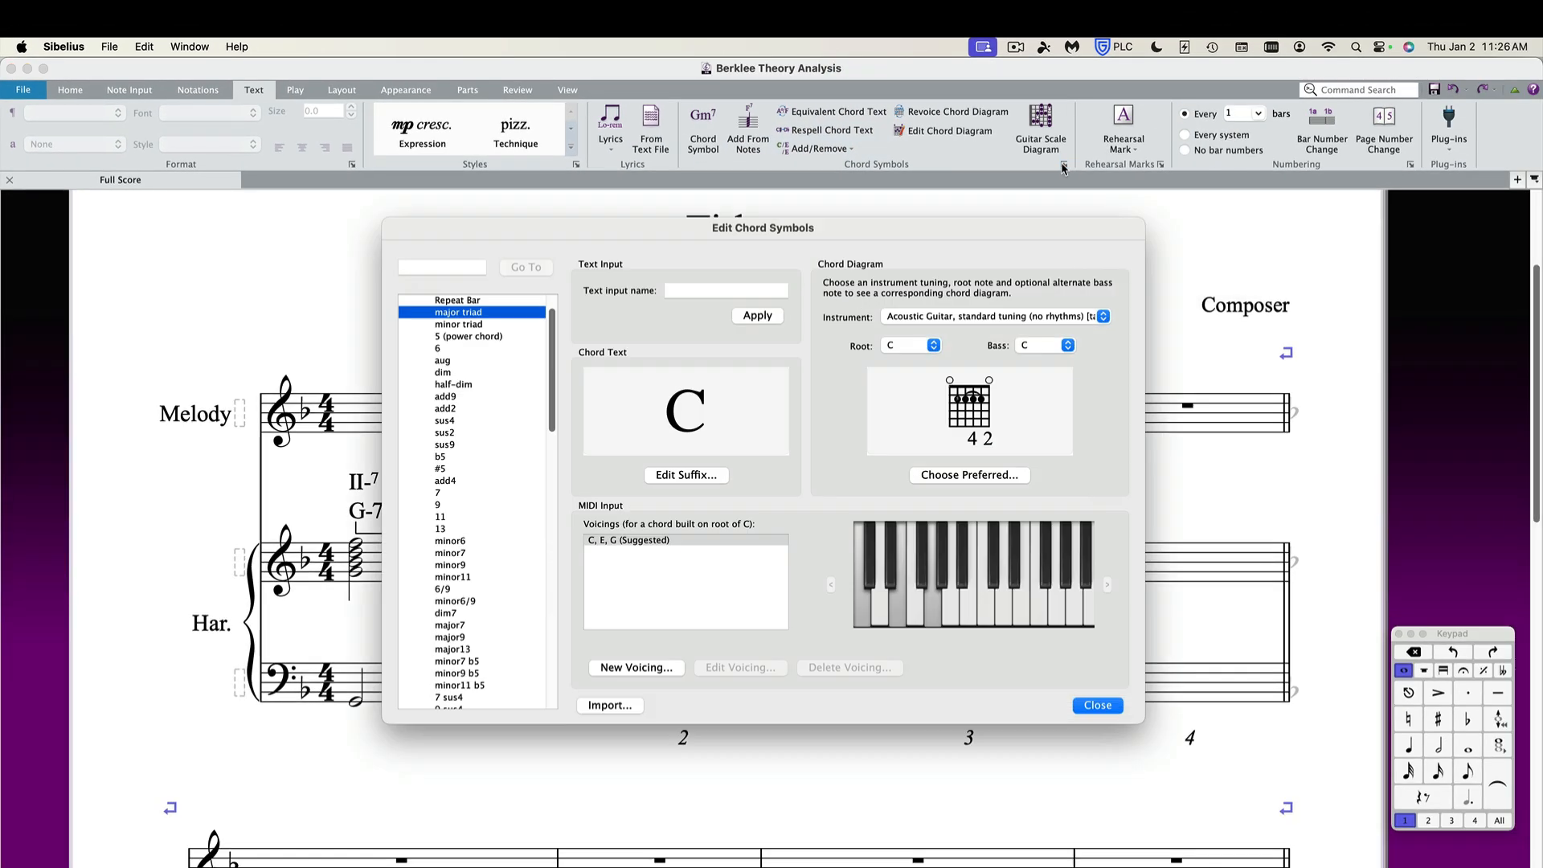
{"action": "left_click", "coordinate": [449, 324]}
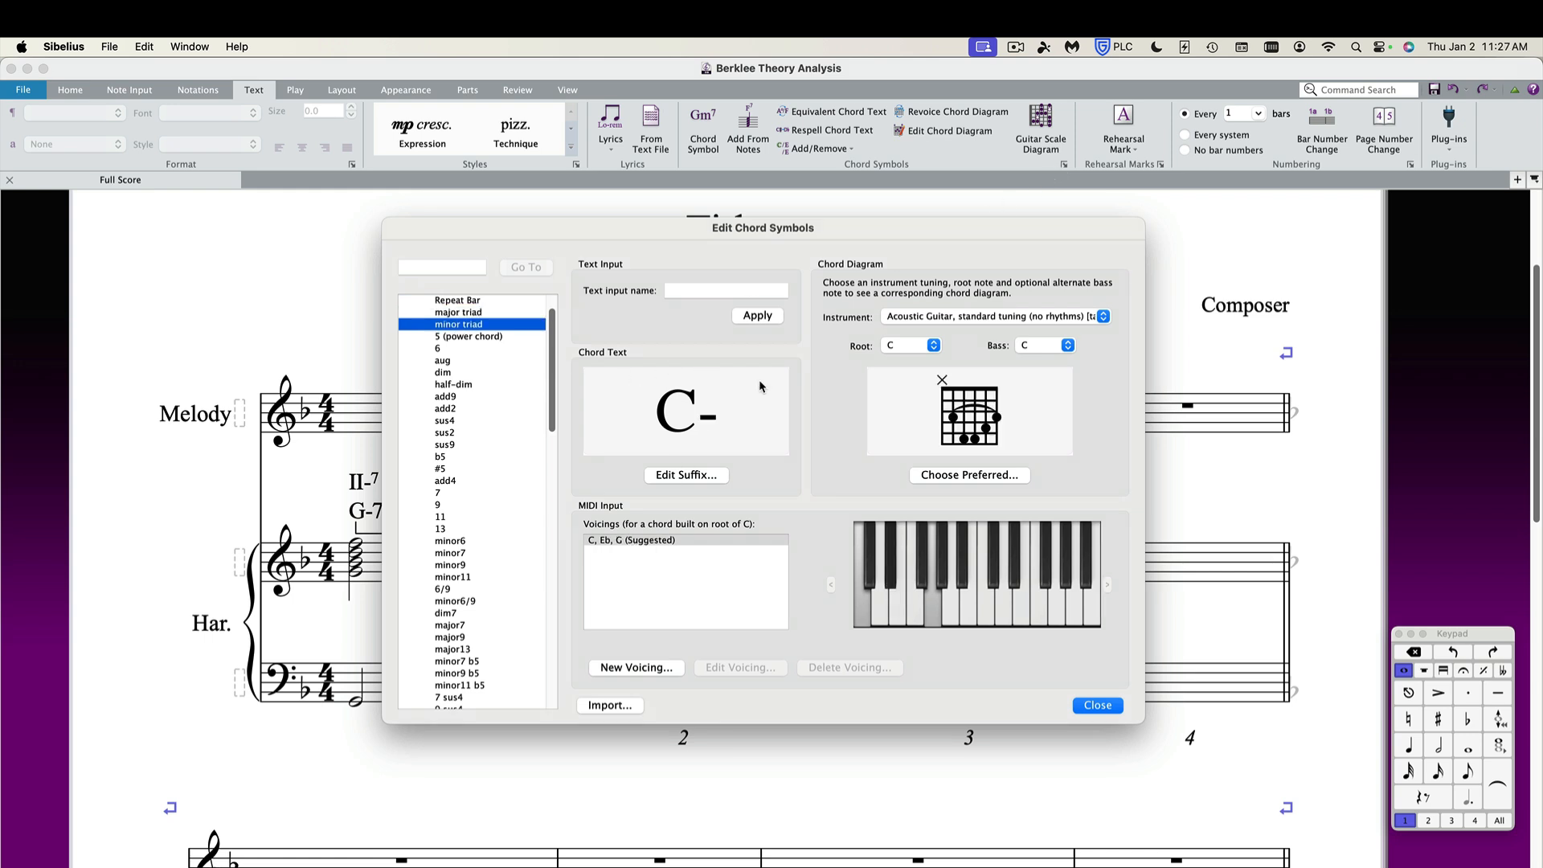
{"action": "left_click", "coordinate": [679, 474]}
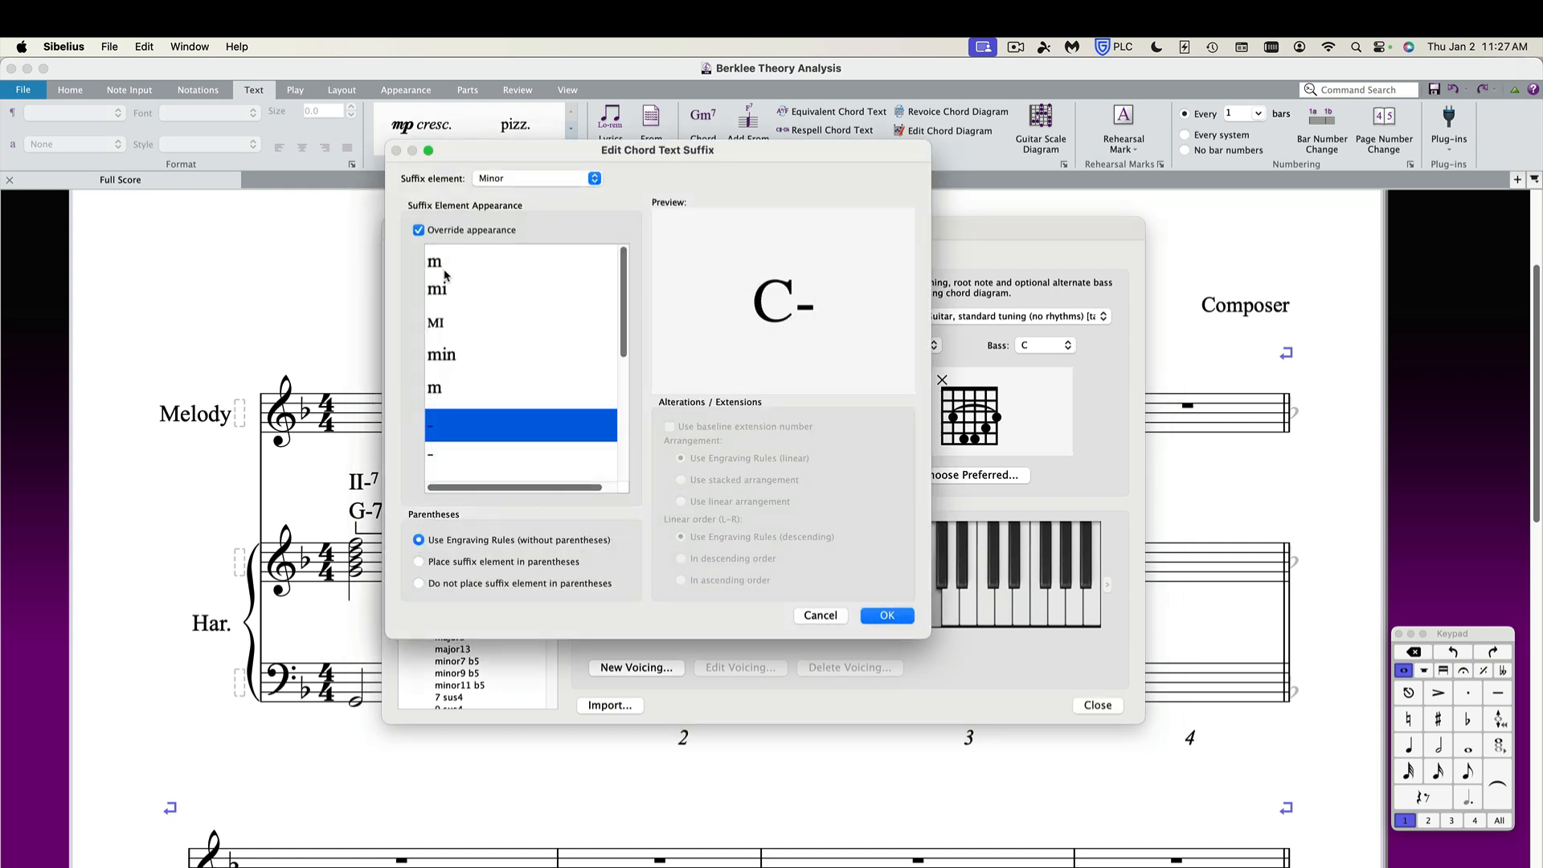
{"action": "left_click", "coordinate": [443, 266]}
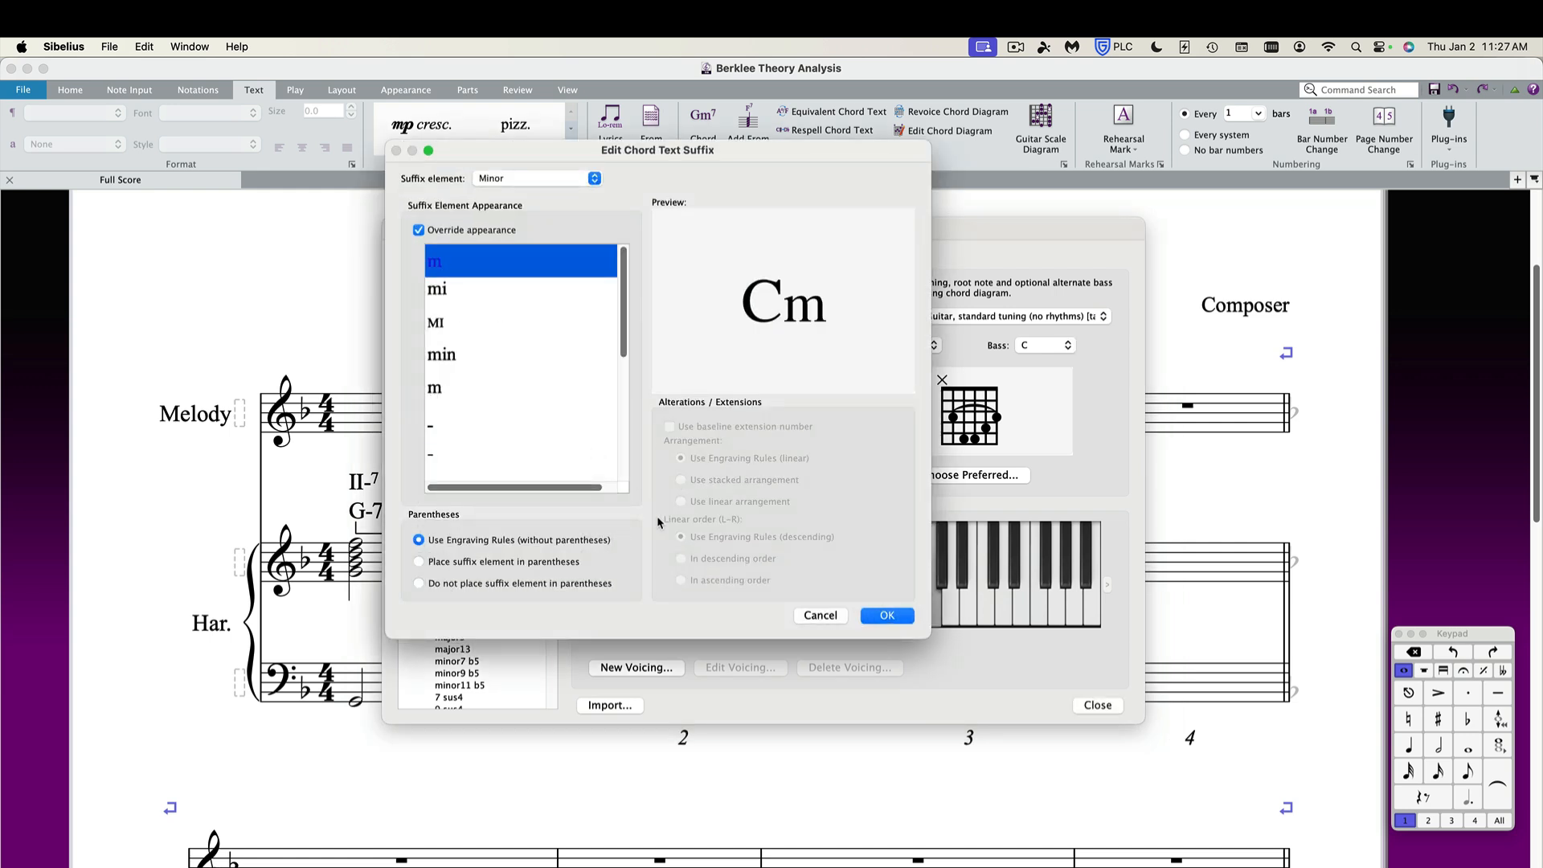
{"action": "left_click", "coordinate": [460, 426]}
{"action": "left_click", "coordinate": [878, 618]}
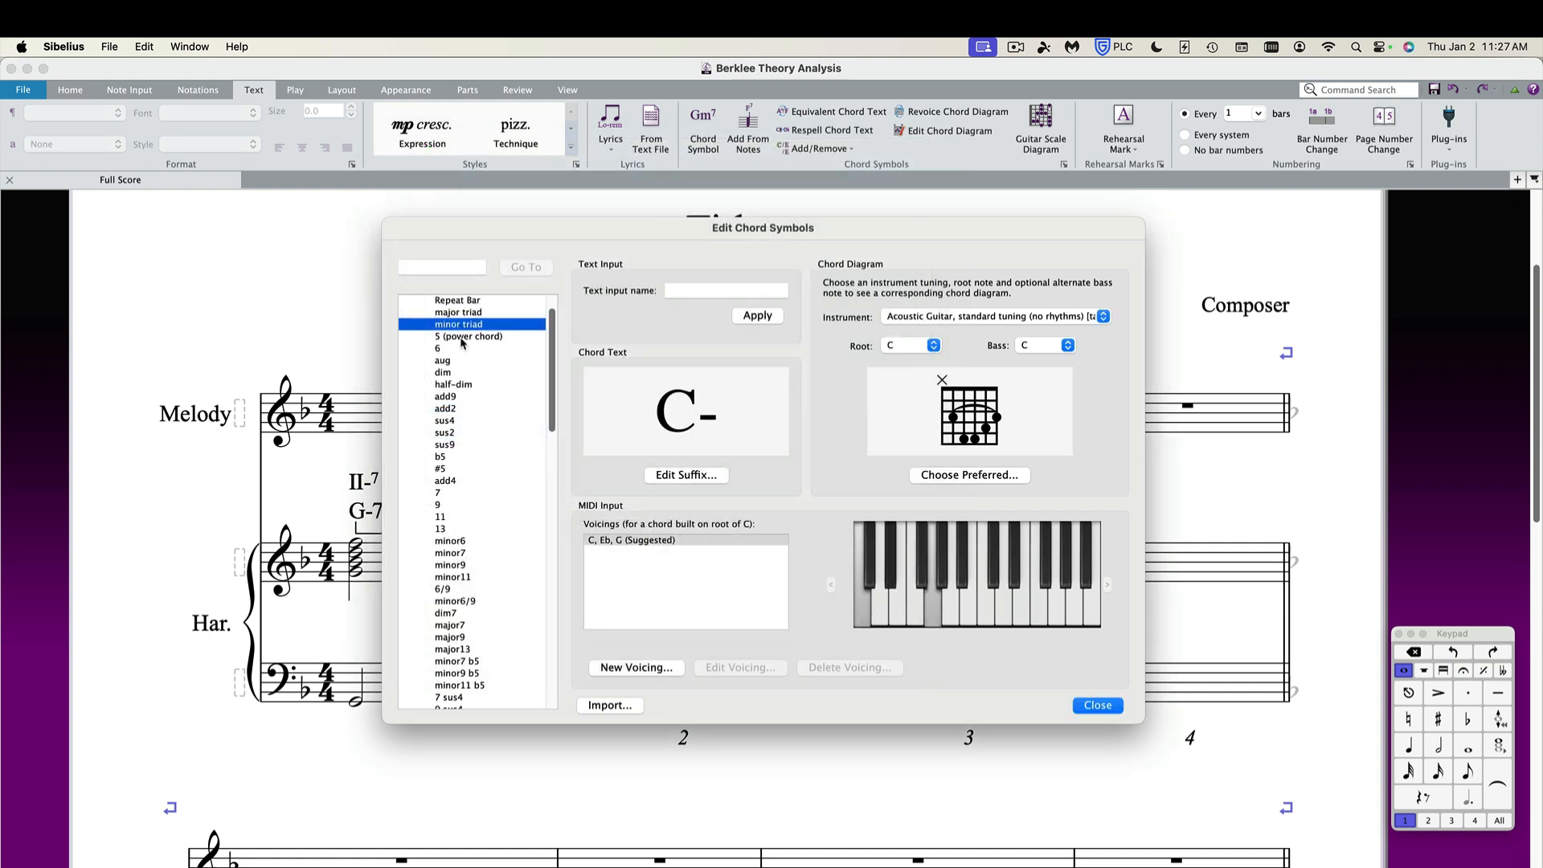
Preview the minor6, minor7, minor9 and minor11 chord symbols in the Edit Chord Symbols list.
{"action": "left_click", "coordinate": [465, 542]}
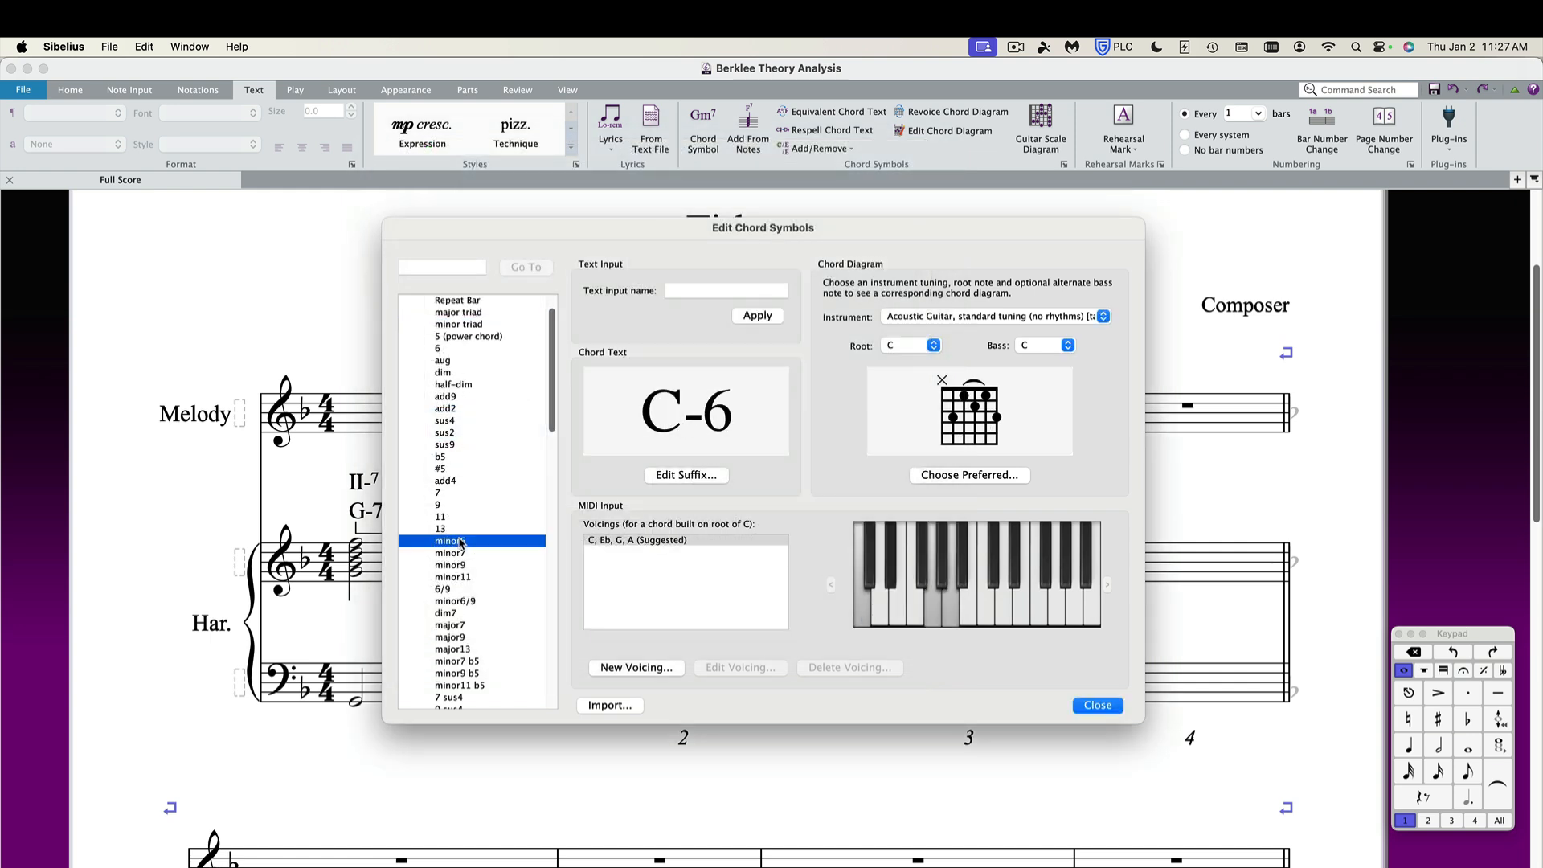
{"action": "left_click", "coordinate": [444, 554]}
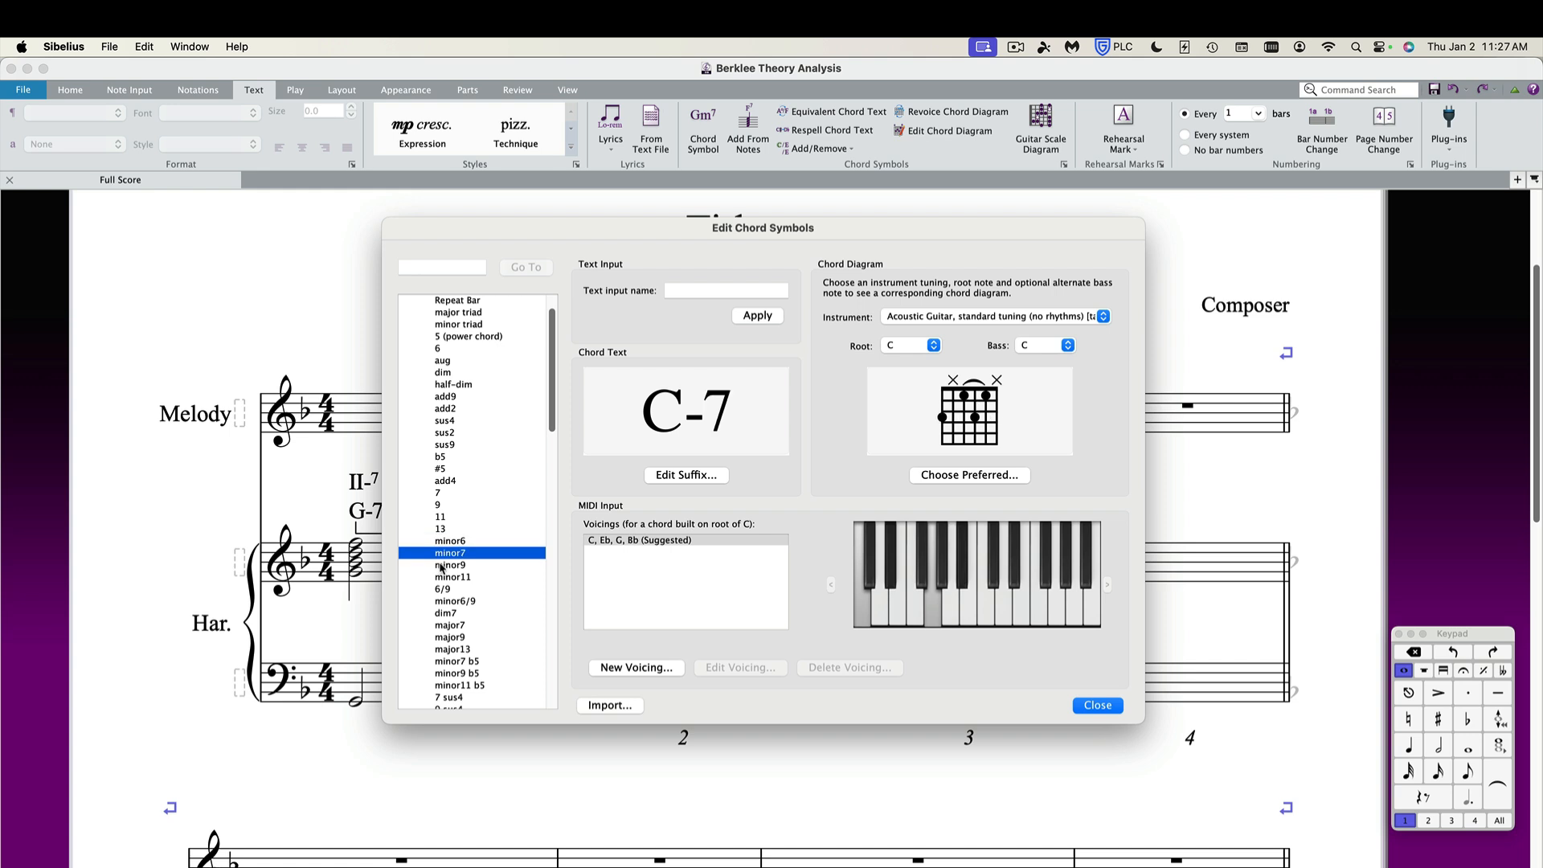
{"action": "left_click", "coordinate": [440, 567]}
{"action": "left_click", "coordinate": [441, 578]}
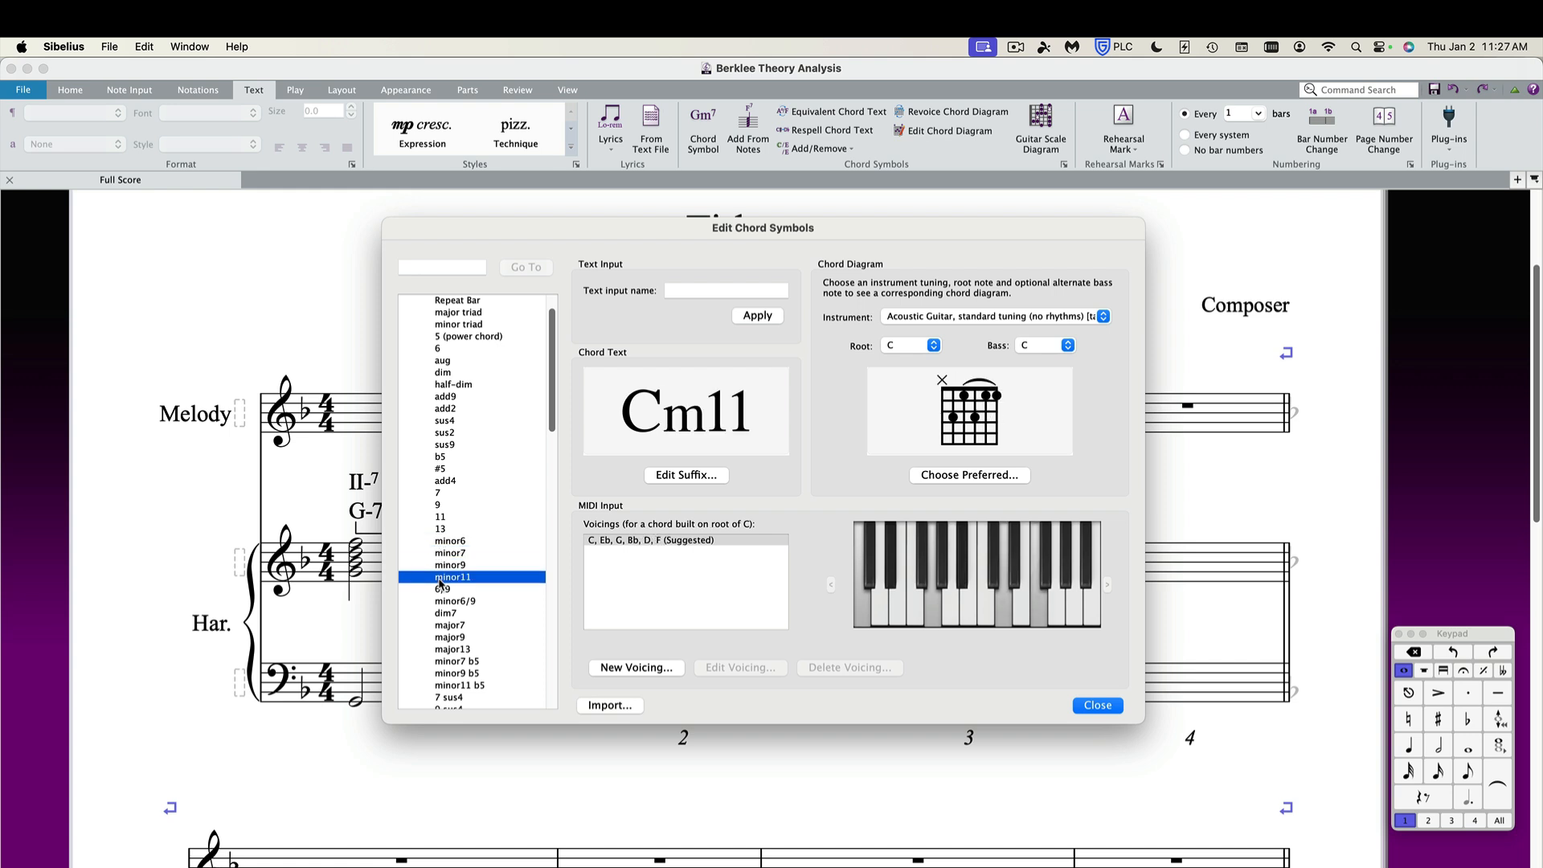
Set the minor11 chord symbol's minor suffix appearance to the dash.
{"action": "left_click", "coordinate": [671, 475]}
{"action": "left_click", "coordinate": [440, 425]}
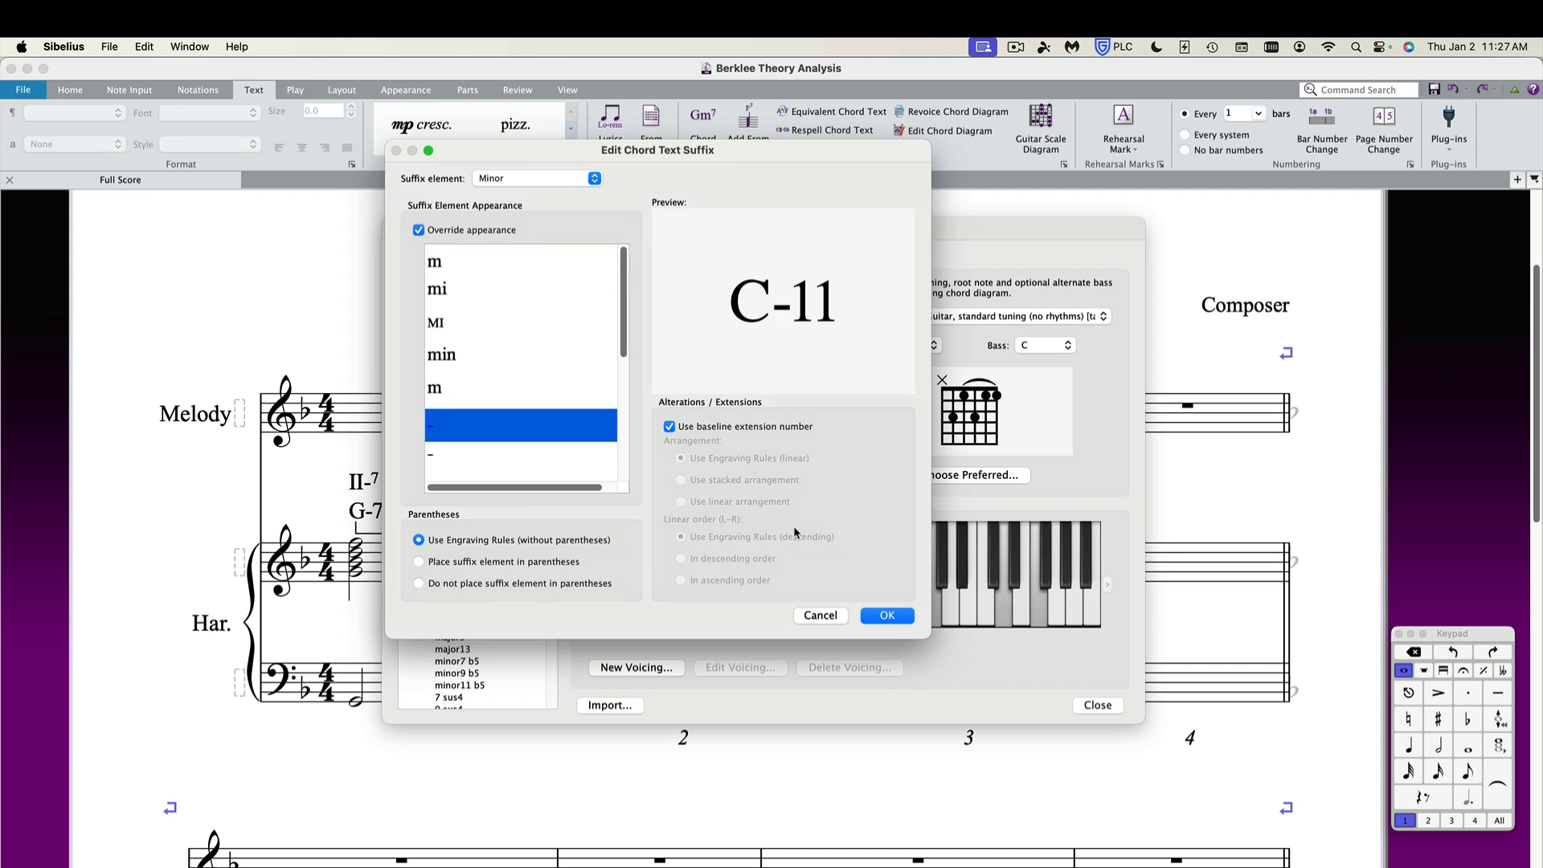
{"action": "left_click", "coordinate": [880, 616]}
Preview the minor7 b5 chord symbol and close Edit Chord Symbols.
{"action": "scroll", "coordinate": [529, 557], "scroll_direction": "down", "scroll_amount": 3}
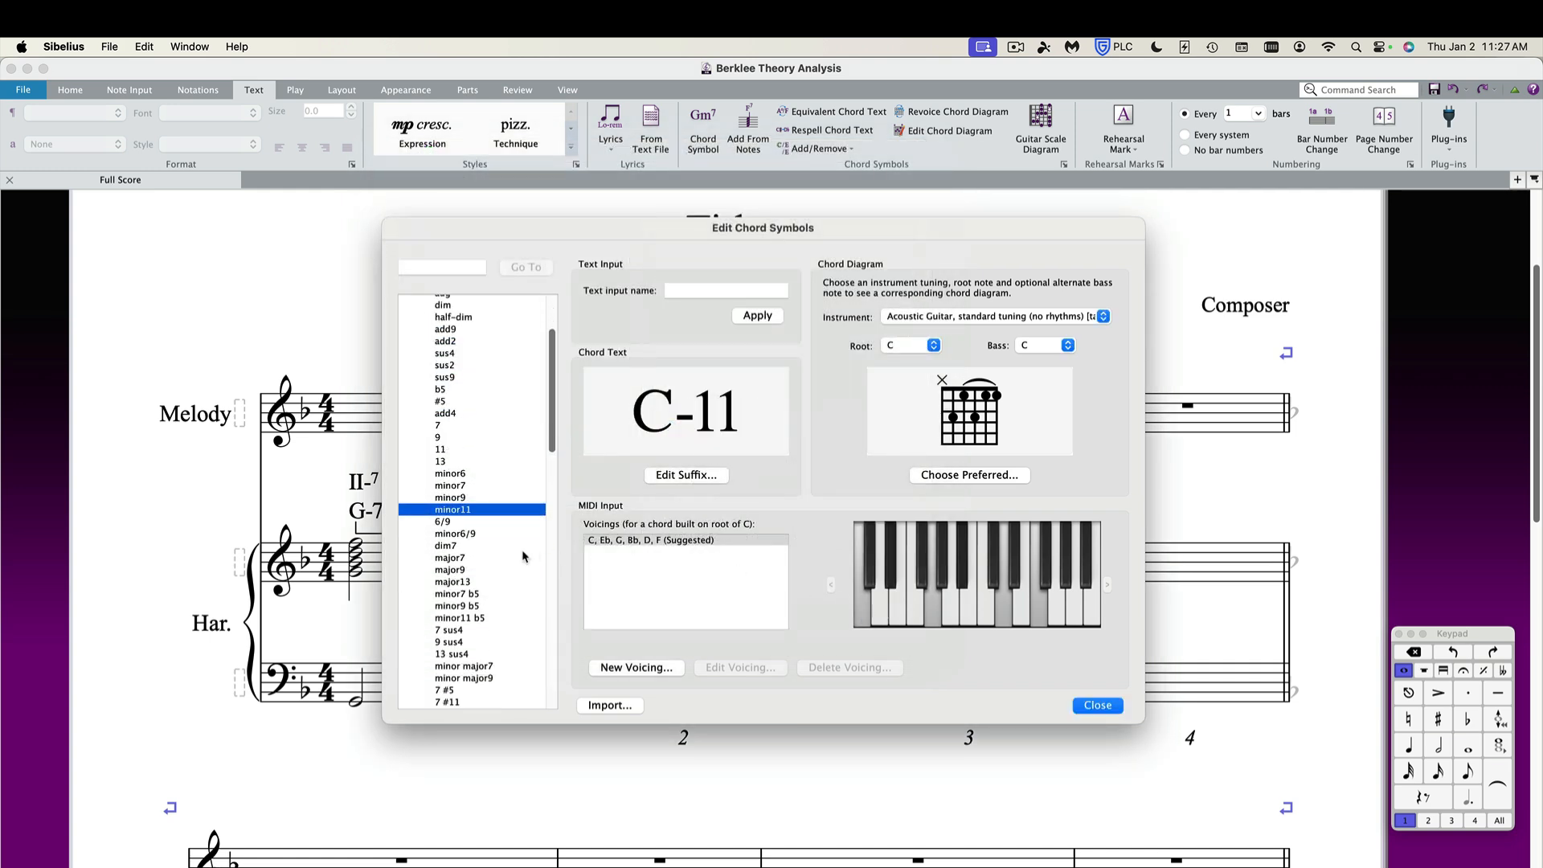
{"action": "left_click", "coordinate": [448, 594]}
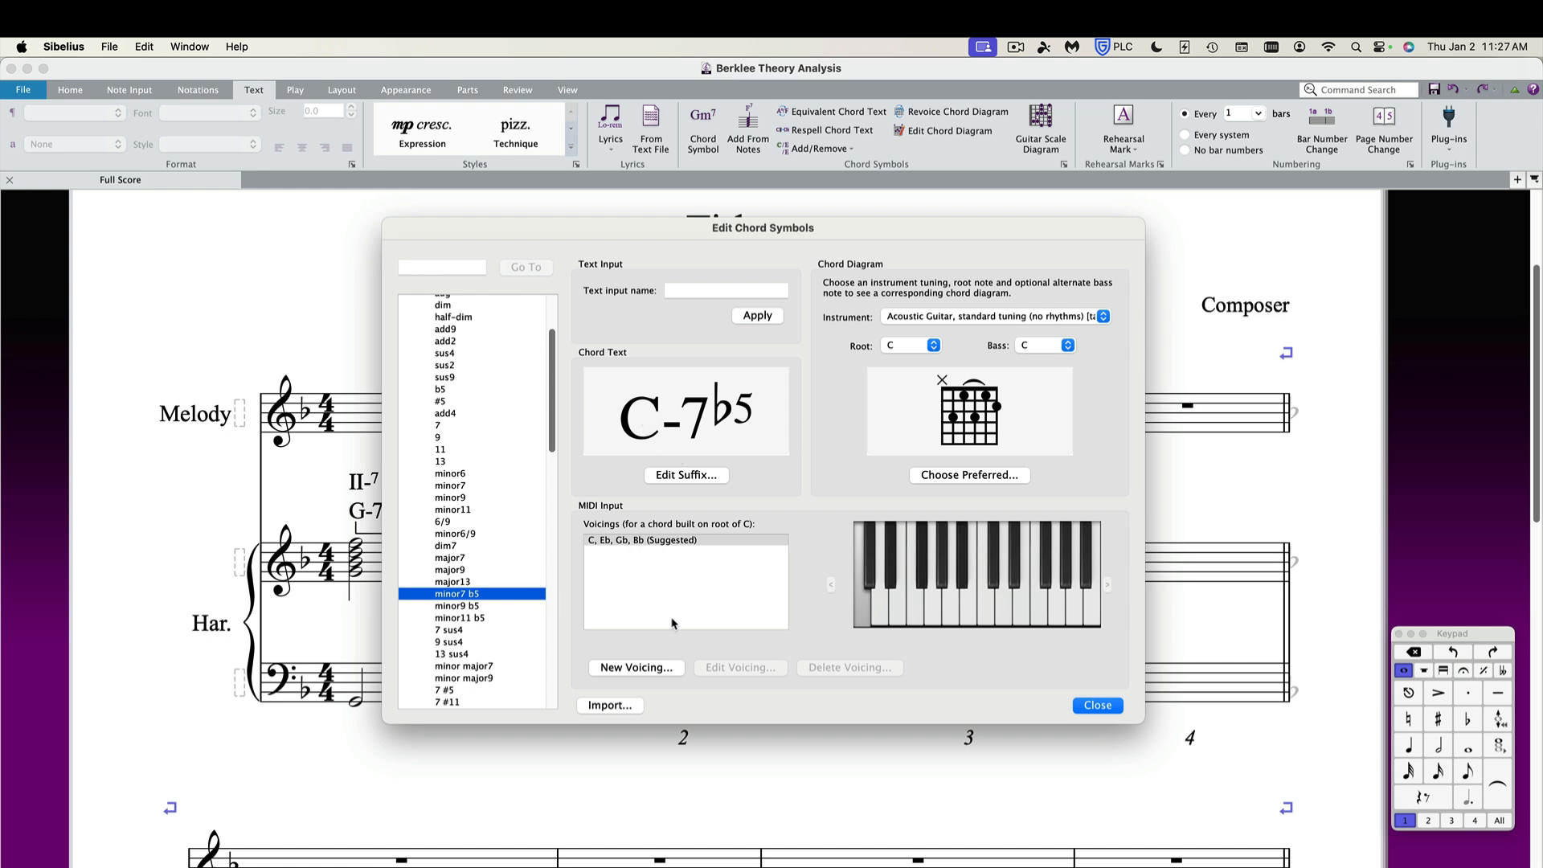
{"action": "left_click", "coordinate": [1092, 711]}
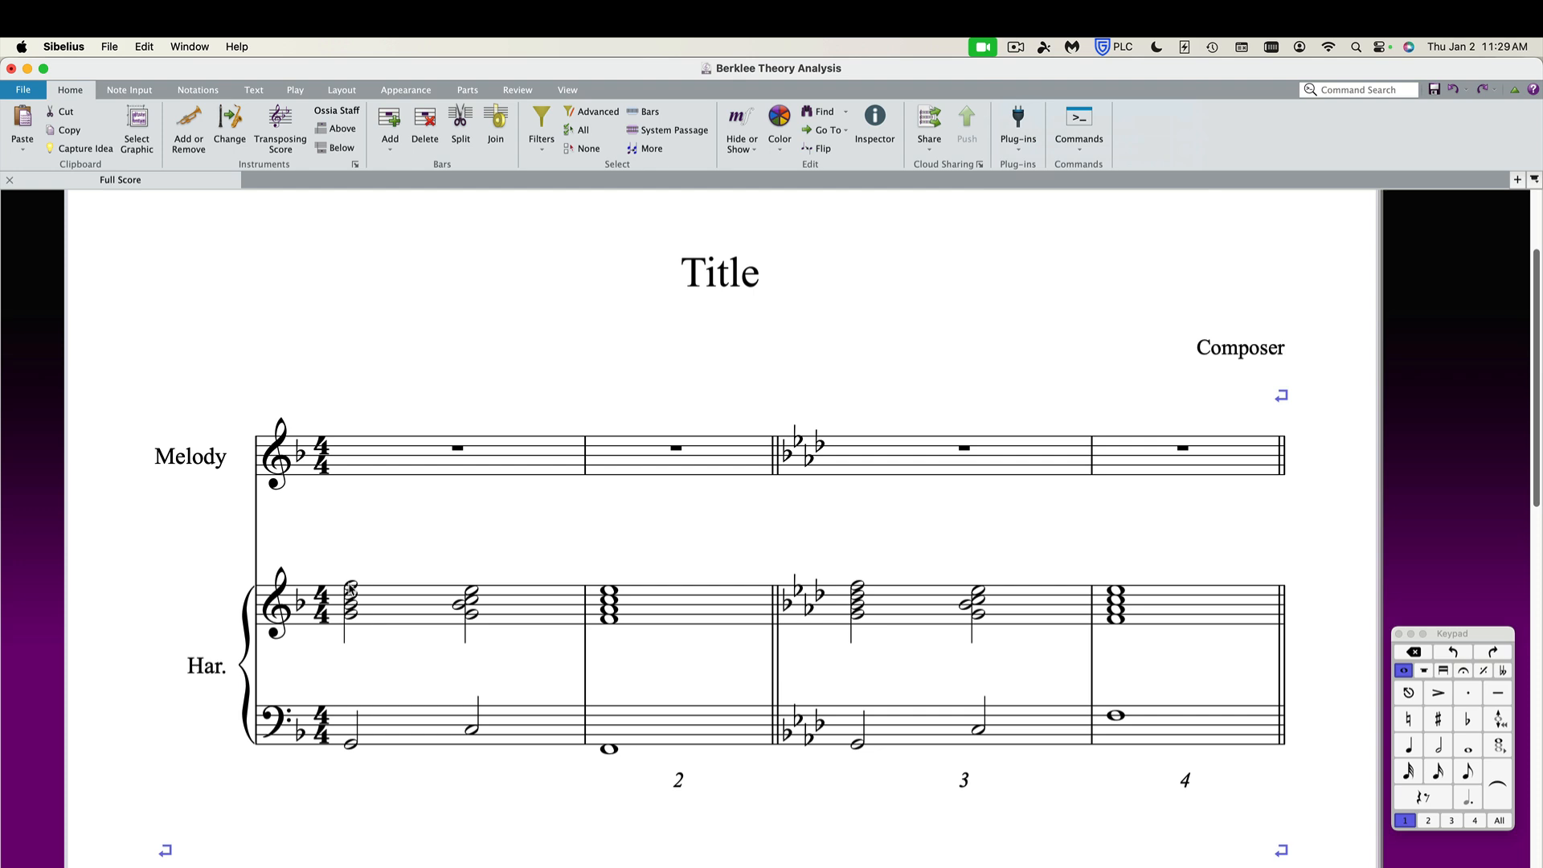
Add the chord symbol Gm7 above the harmony staff's first chord in bar 1.
{"action": "left_click", "coordinate": [350, 587]}
{"action": "key", "text": "super+k"}
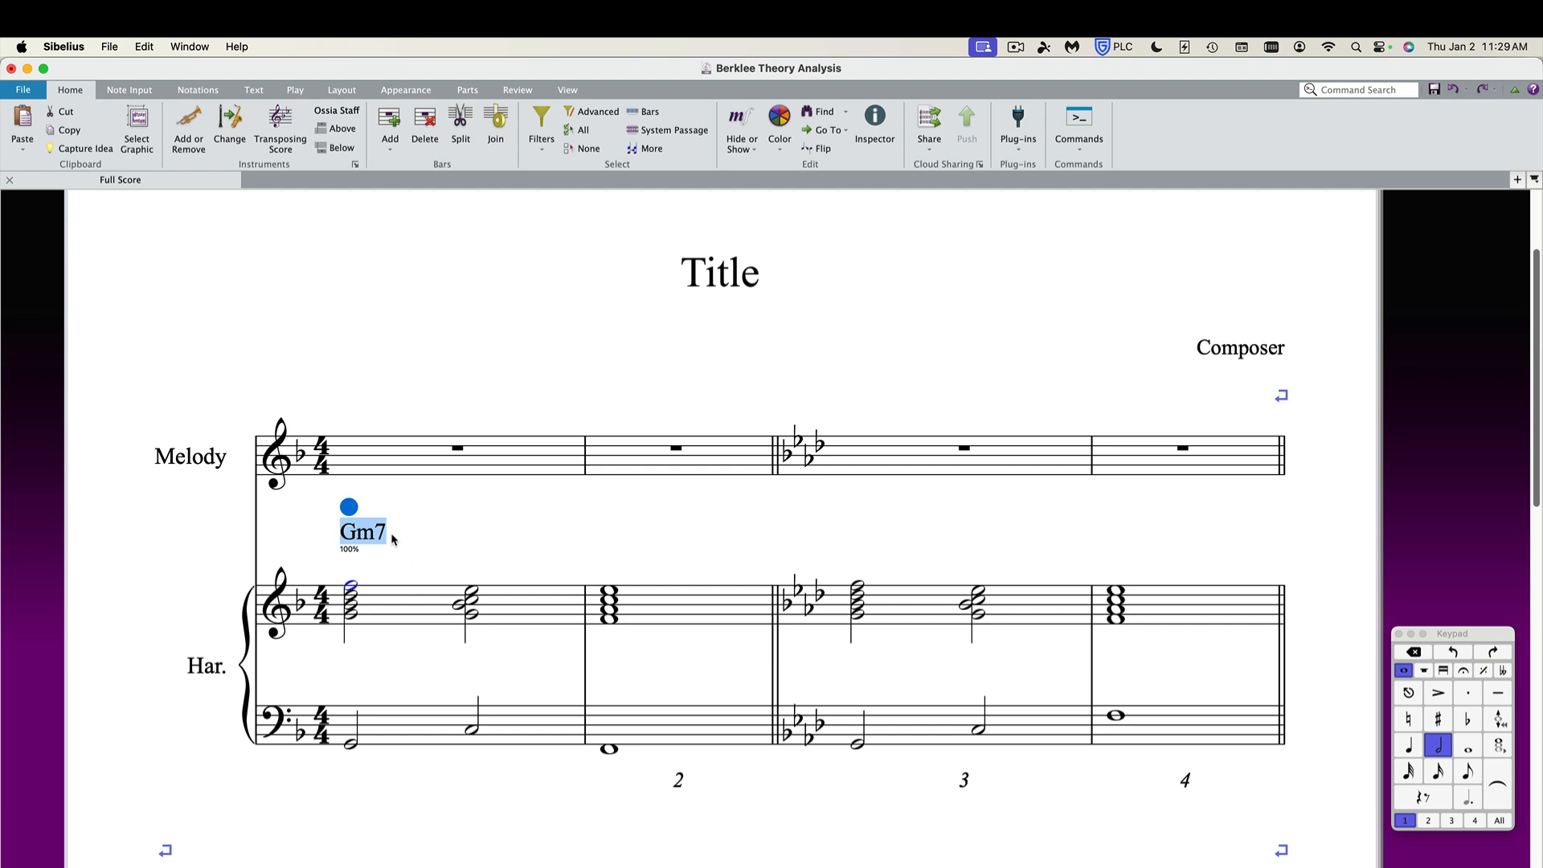
{"action": "key", "text": "BackSpace"}
{"action": "type", "text": "G"}
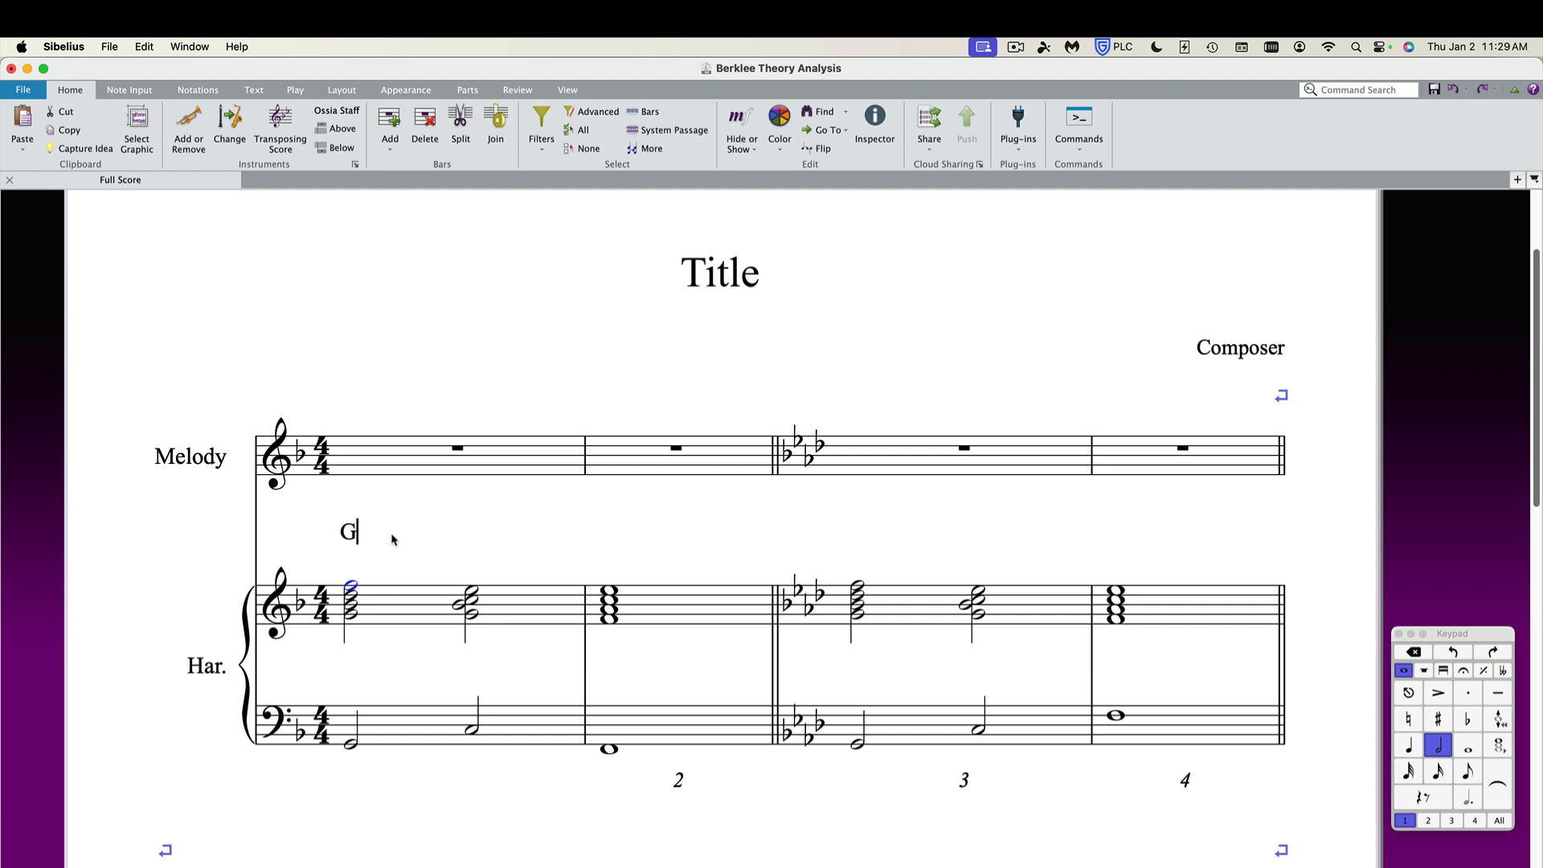
{"action": "type", "text": "m7"}
{"action": "key", "text": "Escape"}
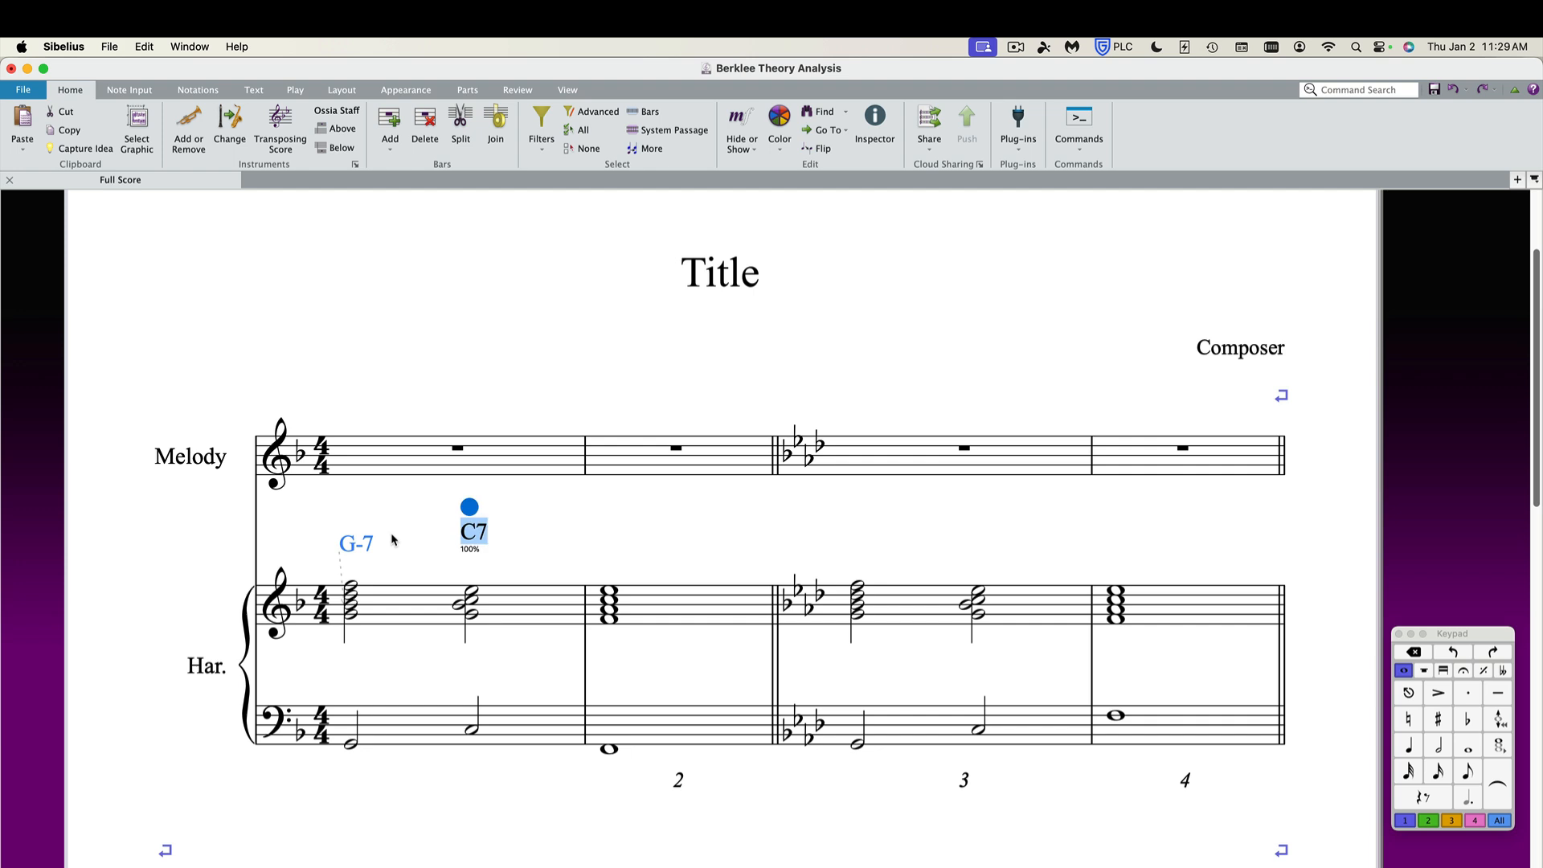
Keep C7 on beat 3 and add the chord symbol Fmaj7 at the start of bar 2.
{"action": "key", "text": "space"}
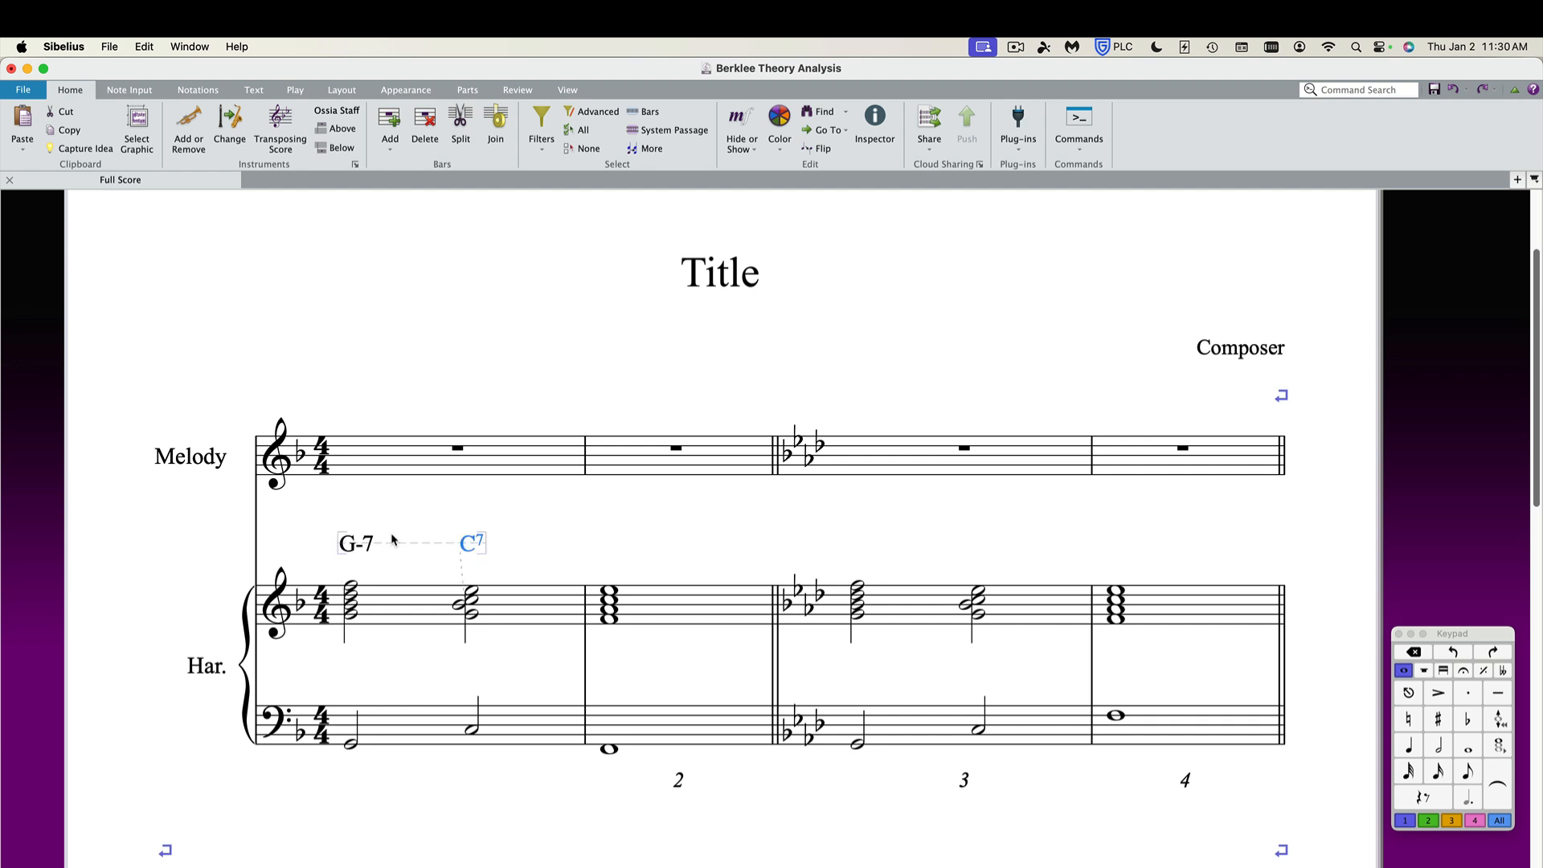
{"action": "key", "text": "BackSpace"}
{"action": "type", "text": "Fmaj7"}
{"action": "key", "text": "Escape"}
{"action": "key", "text": "Escape"}
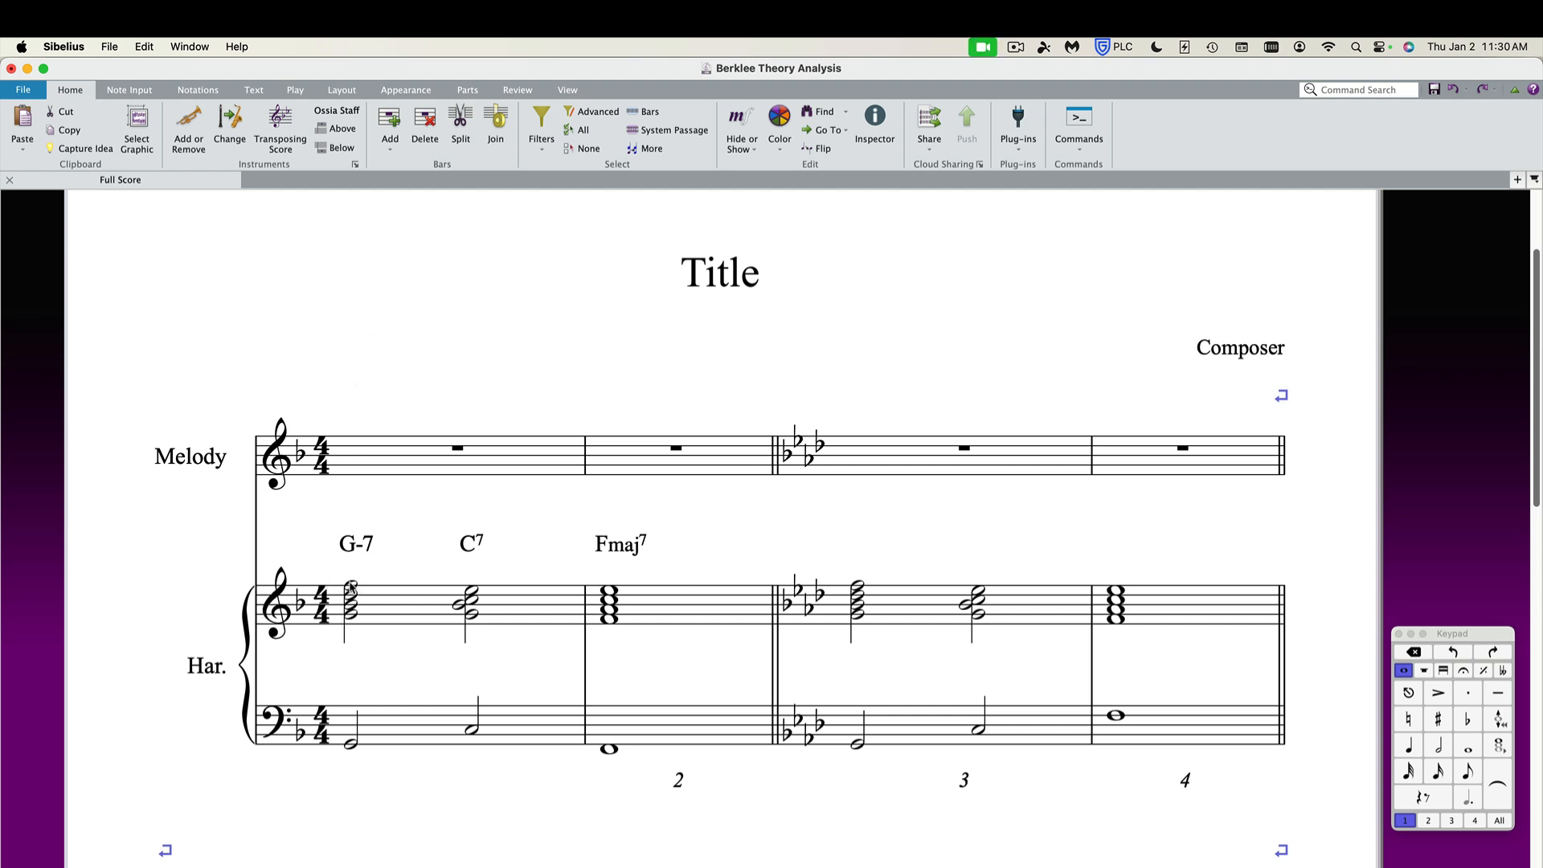
Search the command search for berklee.
{"action": "left_click", "coordinate": [351, 587]}
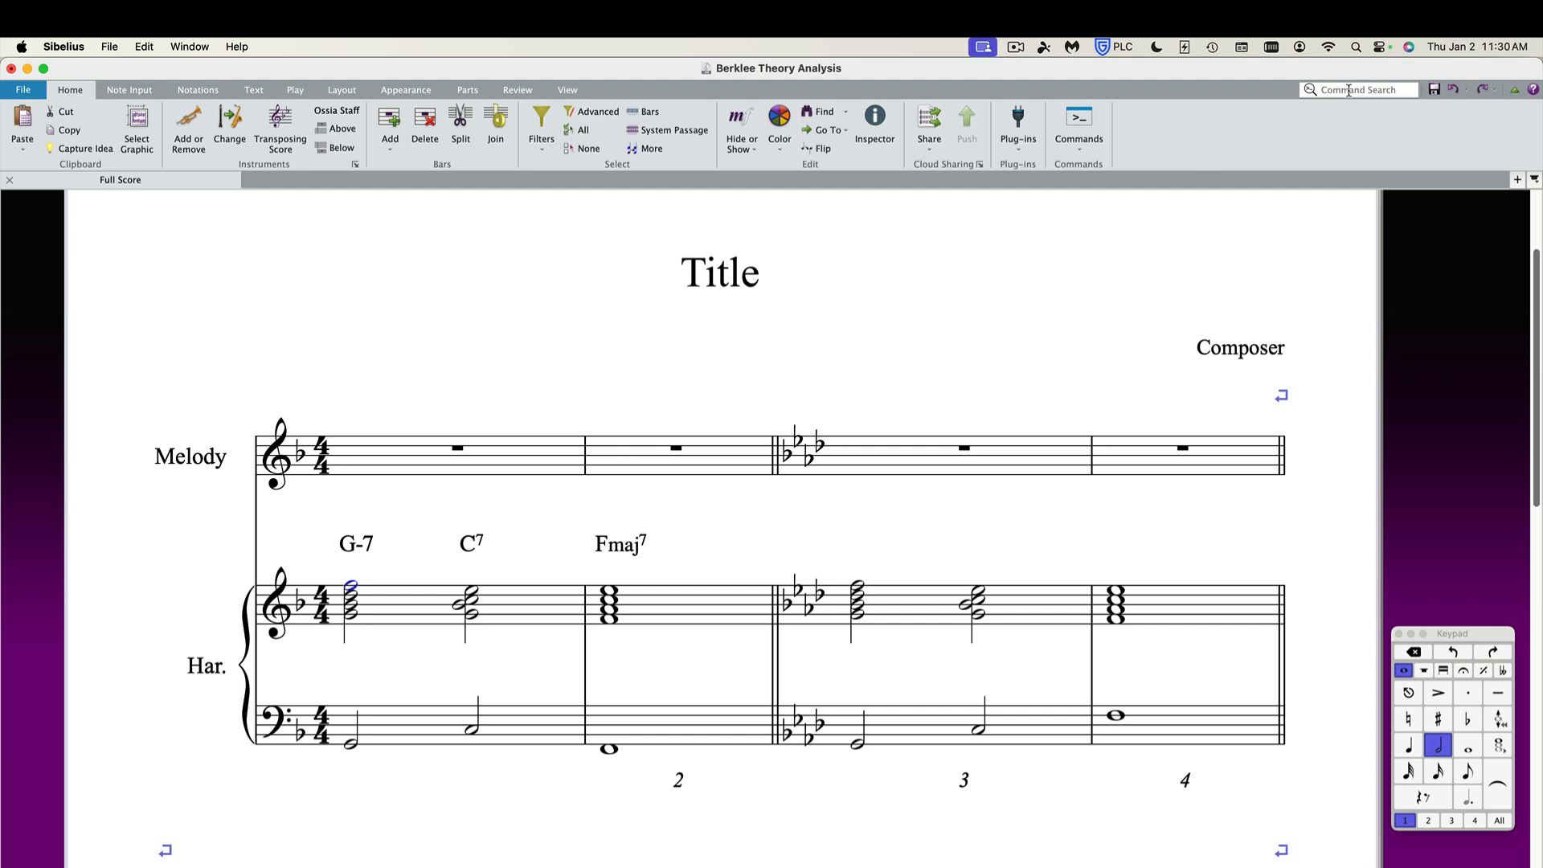
{"action": "left_click", "coordinate": [1315, 89]}
{"action": "type", "text": "ber"}
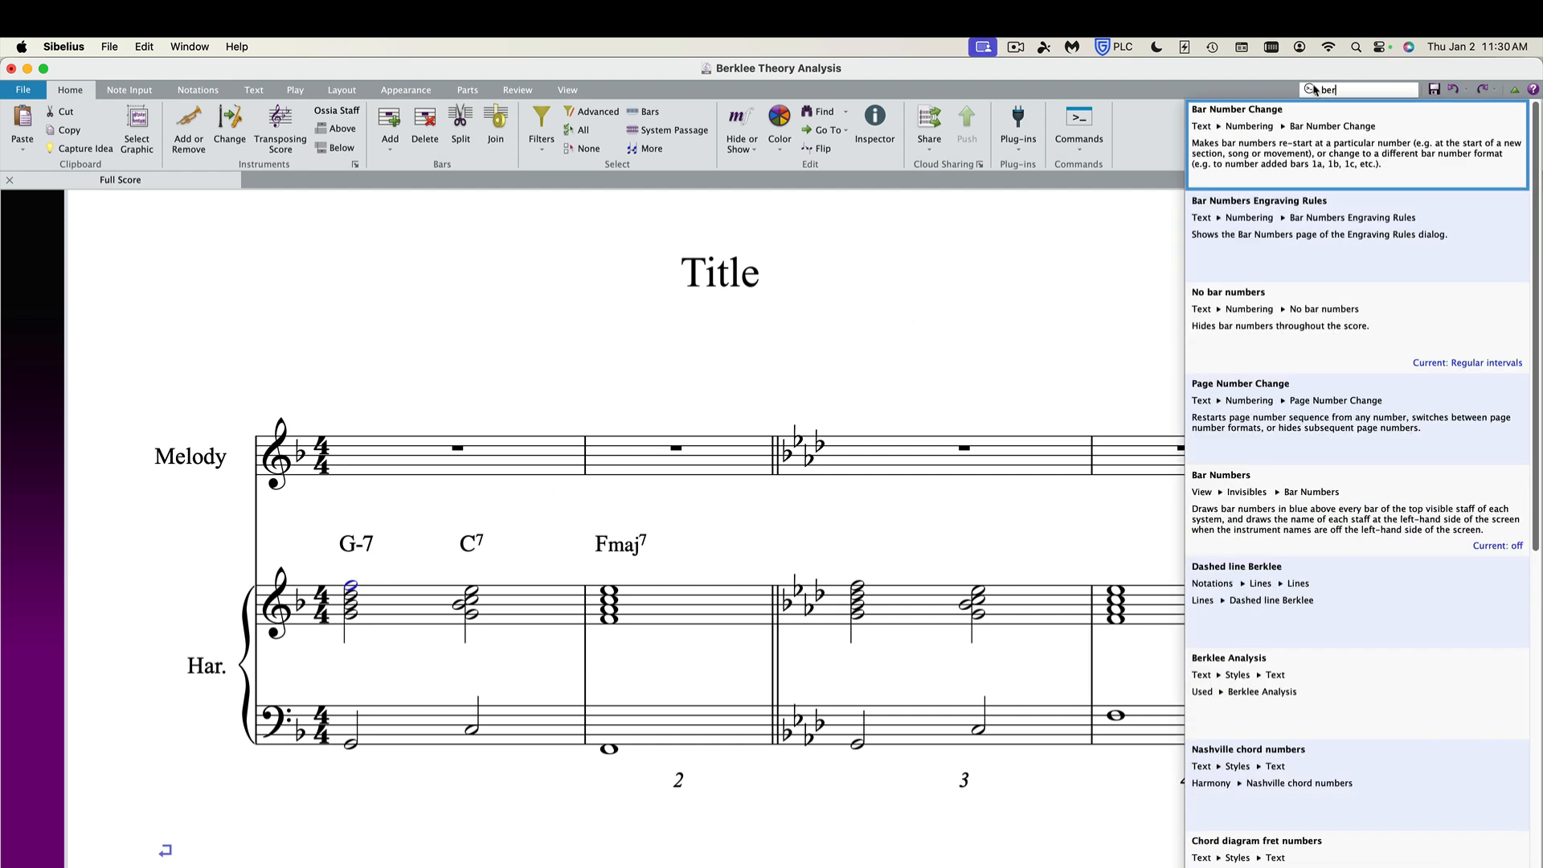
{"action": "type", "text": "klee"}
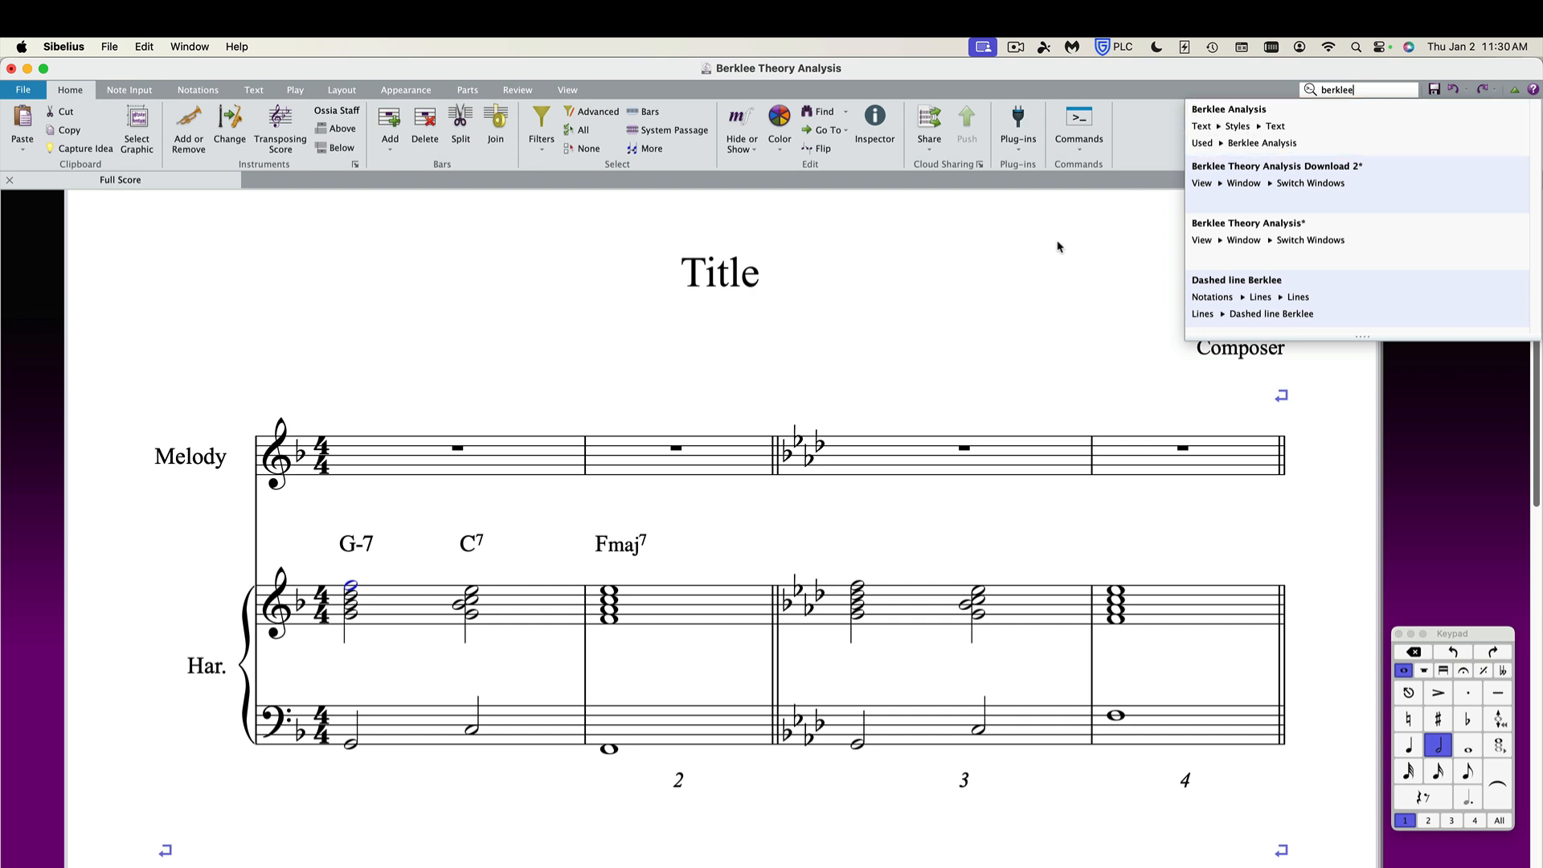
{"action": "left_click", "coordinate": [1000, 274]}
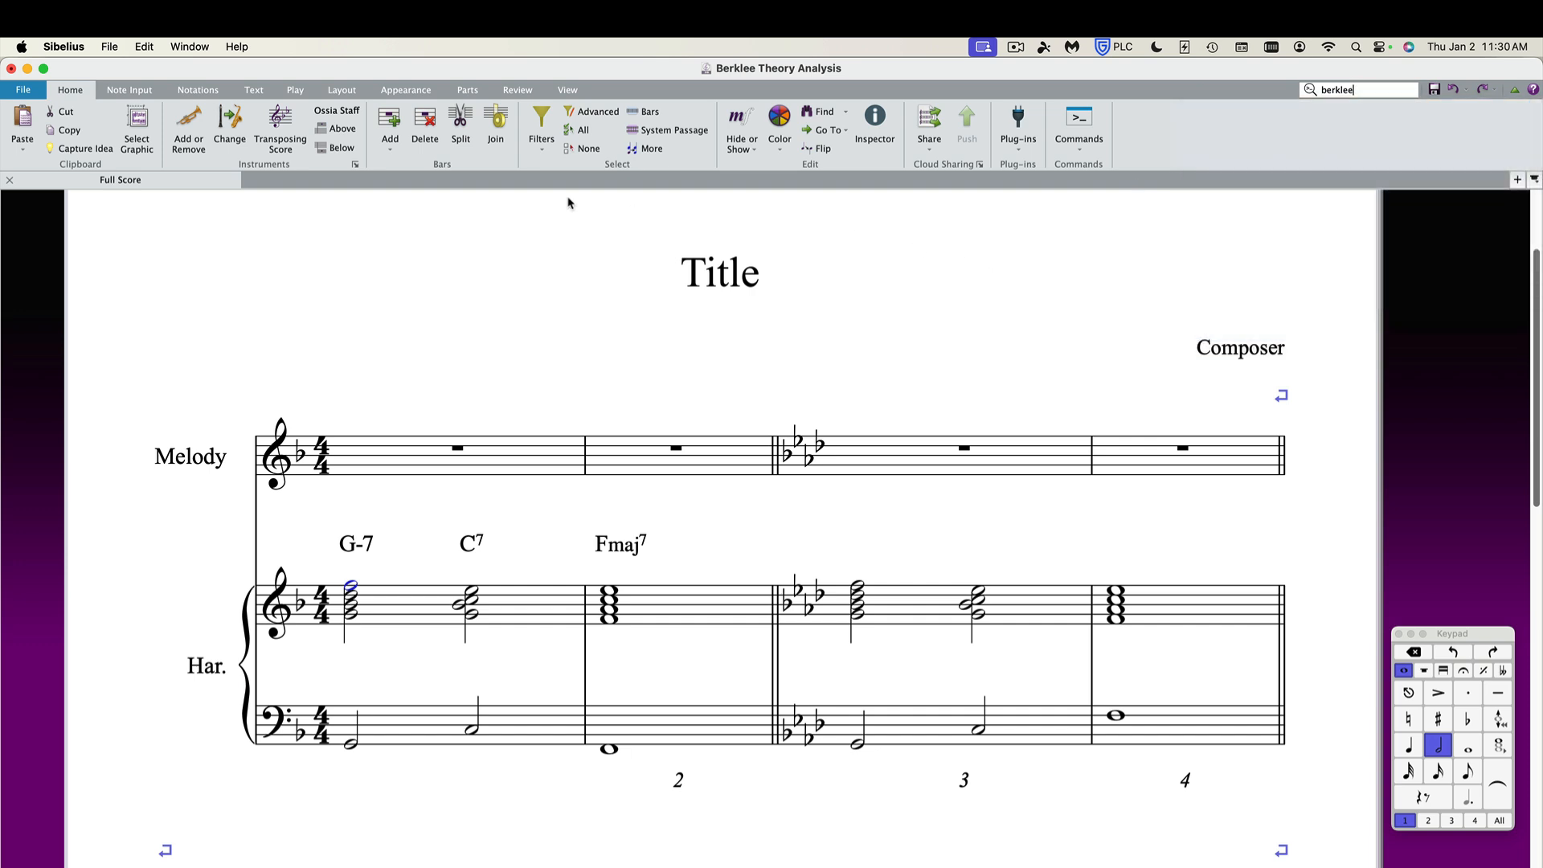
Pick the Berklee Analysis text style and enter II7 above the G-7 chord.
{"action": "left_click", "coordinate": [254, 91]}
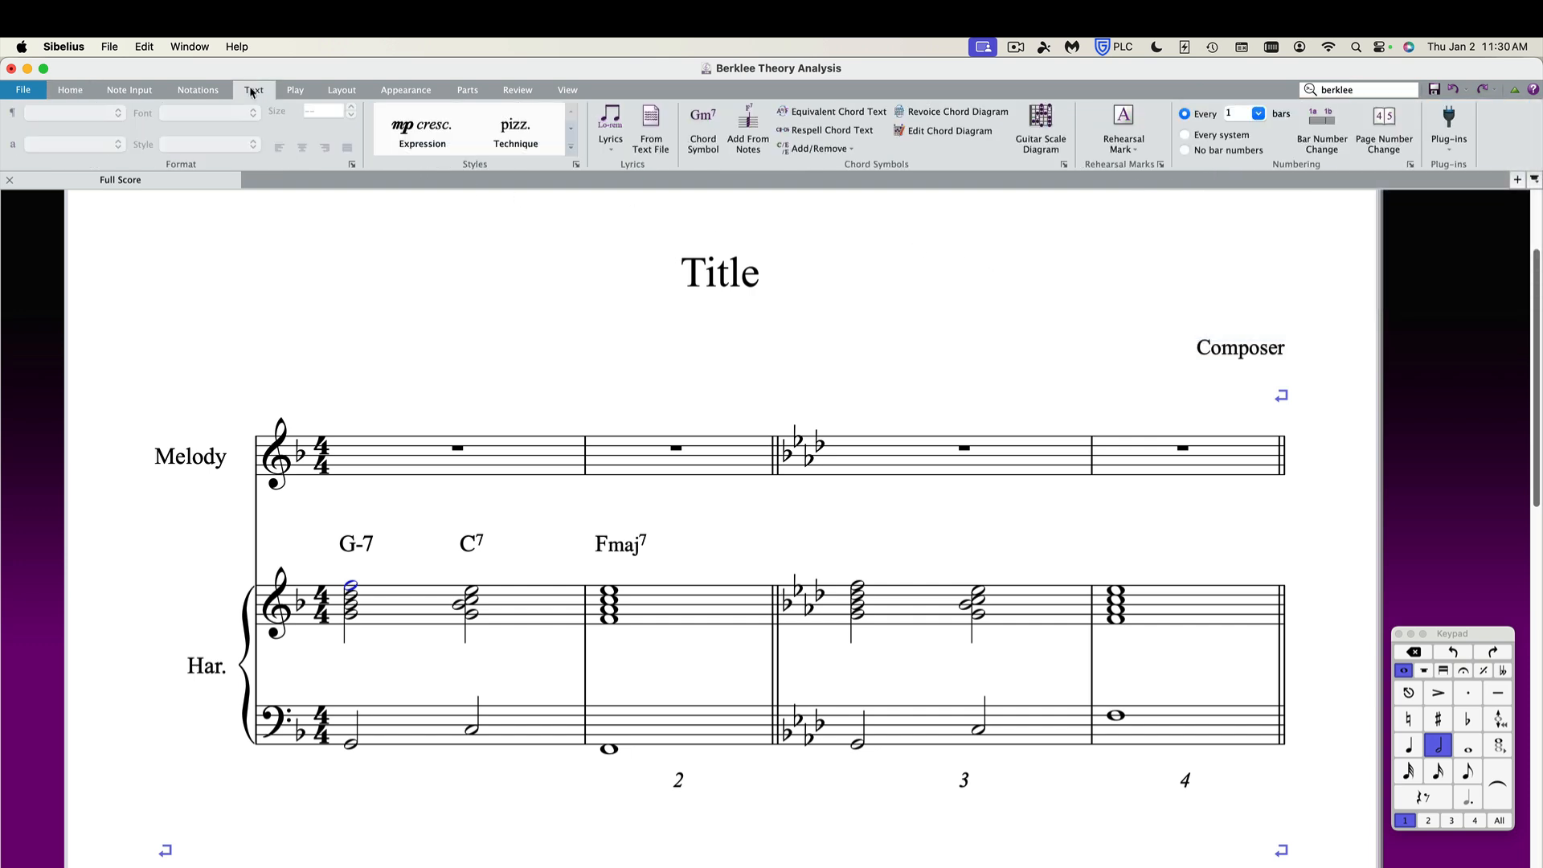
{"action": "left_click", "coordinate": [571, 149]}
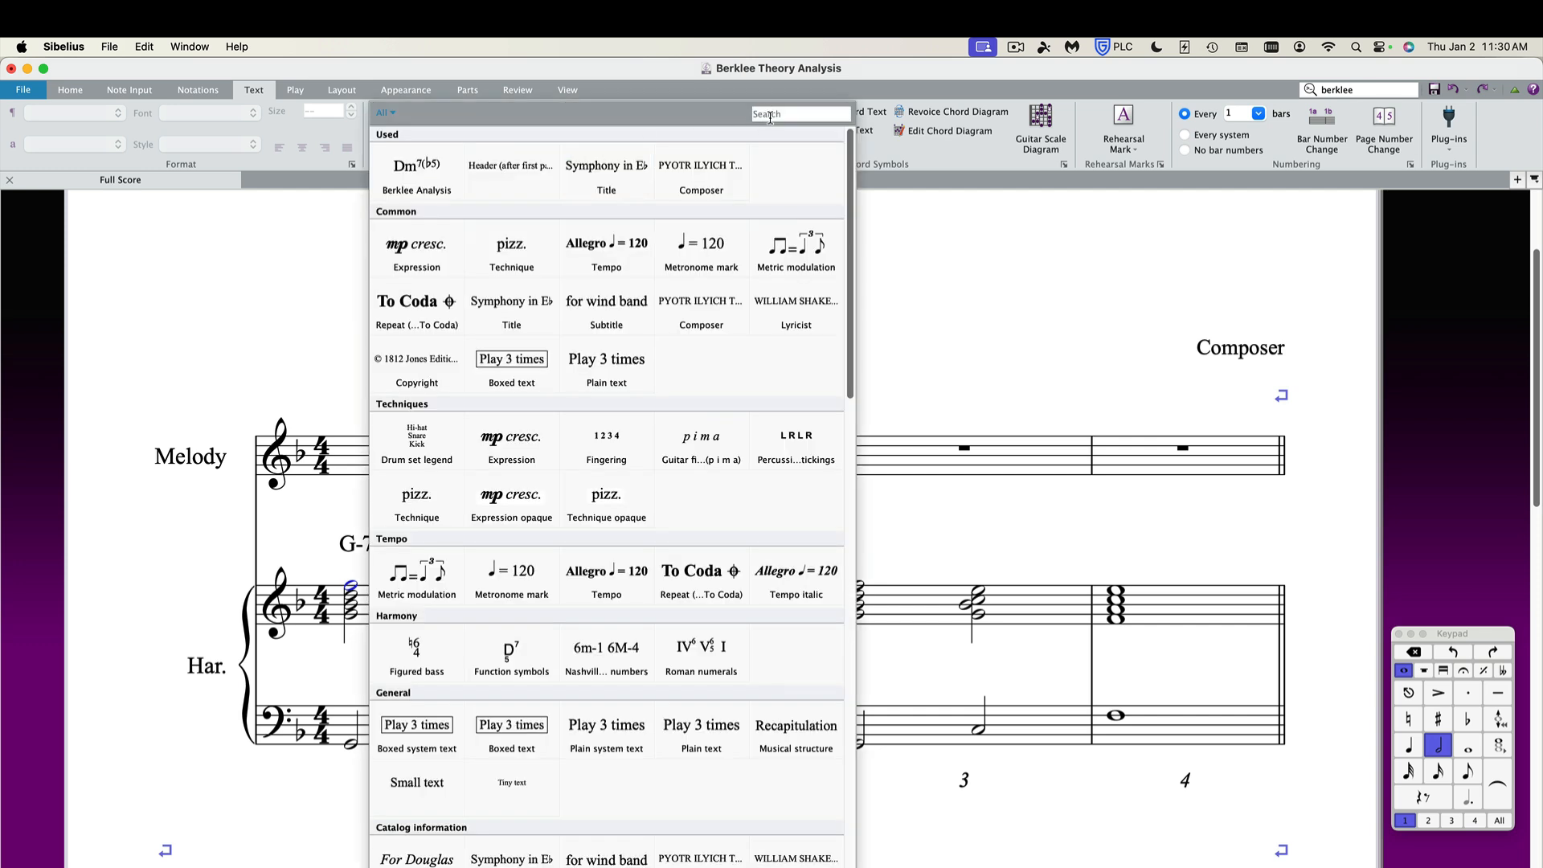
{"action": "type", "text": "berklee"}
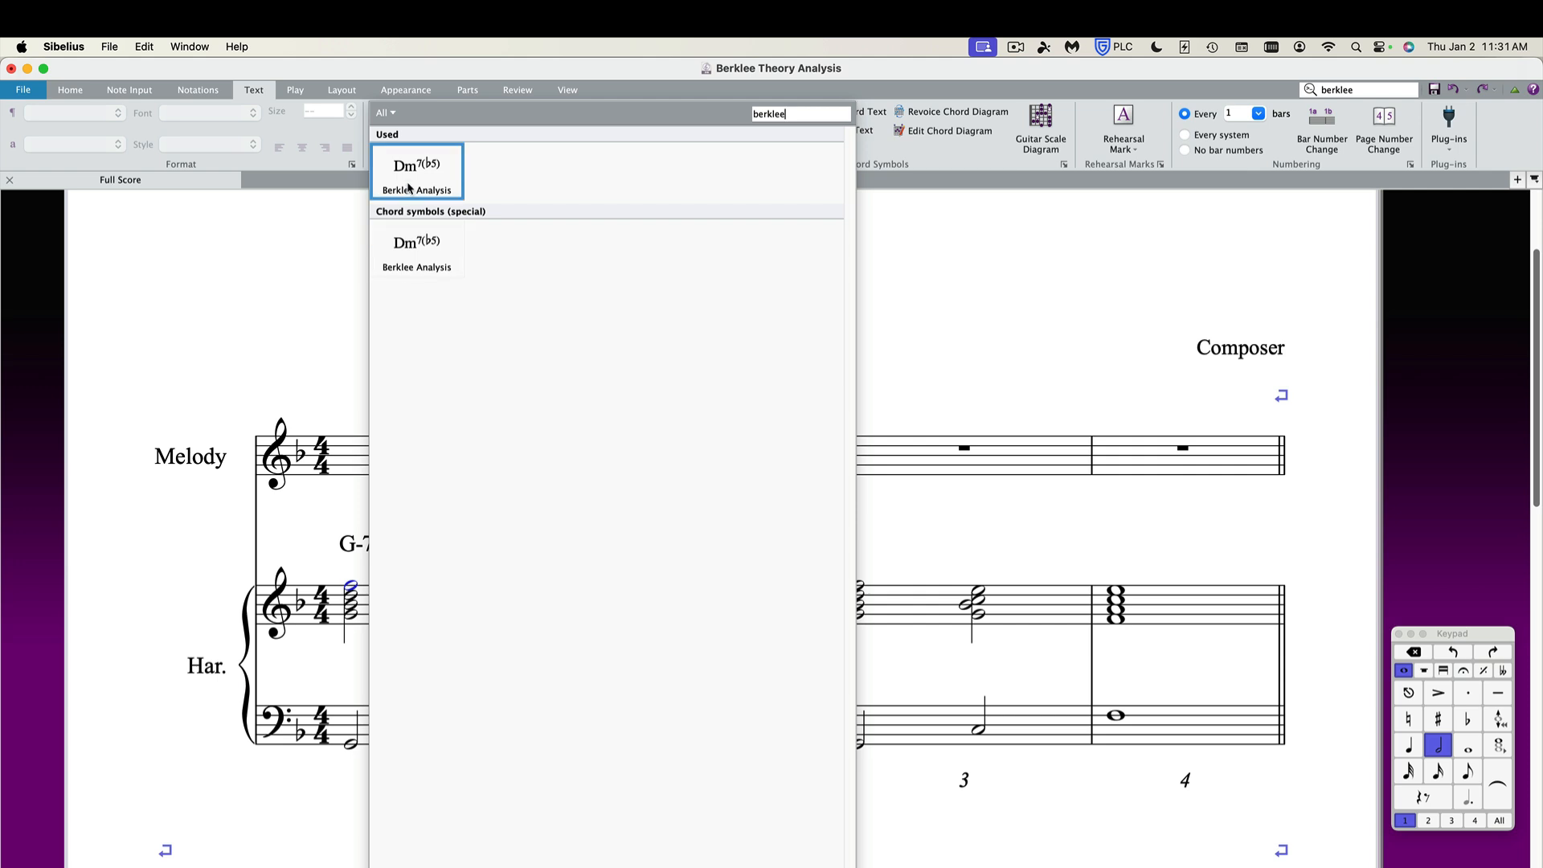
{"action": "left_click", "coordinate": [418, 254]}
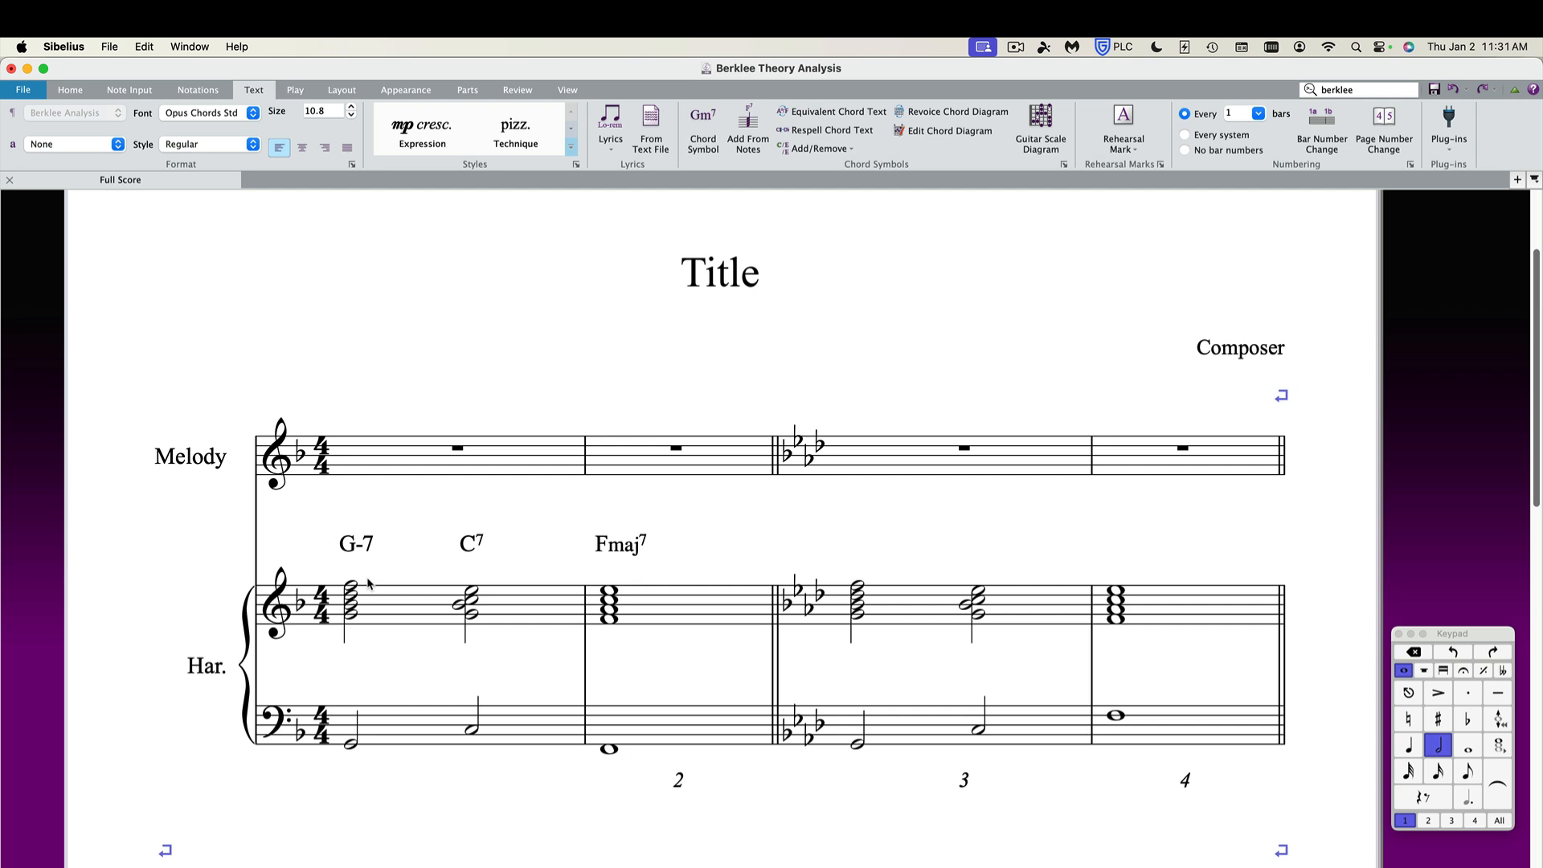
{"action": "type", "text": "II7"}
{"action": "key", "text": "space"}
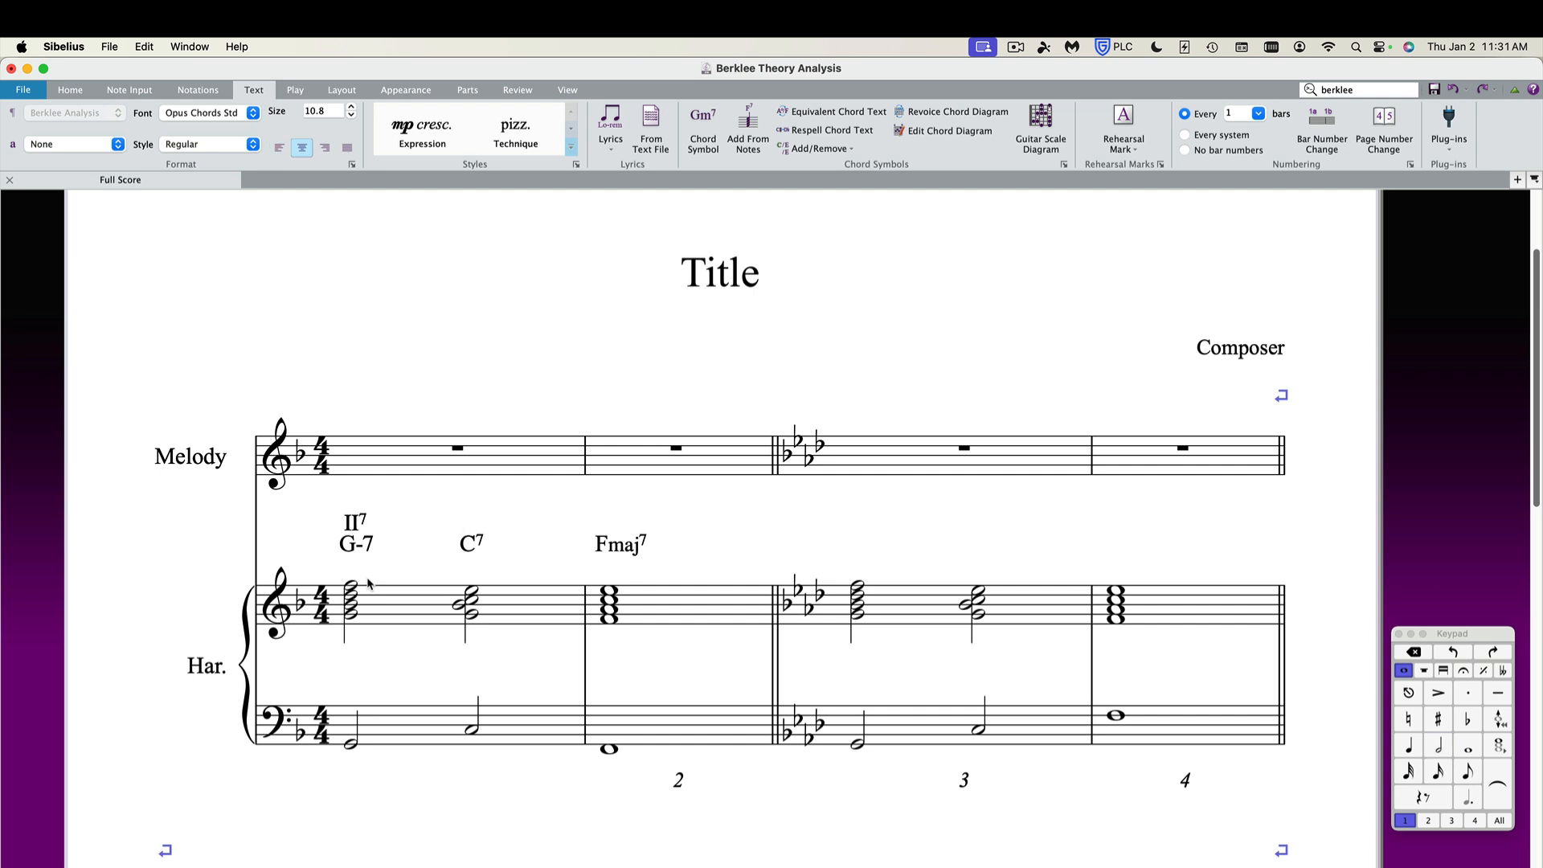
Enter the analysis V7 above C7 and Imaj7 above Fmaj7.
{"action": "type", "text": "V7"}
{"action": "key", "text": "space"}
{"action": "key", "text": "space"}
{"action": "type", "text": "Imaj7"}
{"action": "key", "text": "space"}
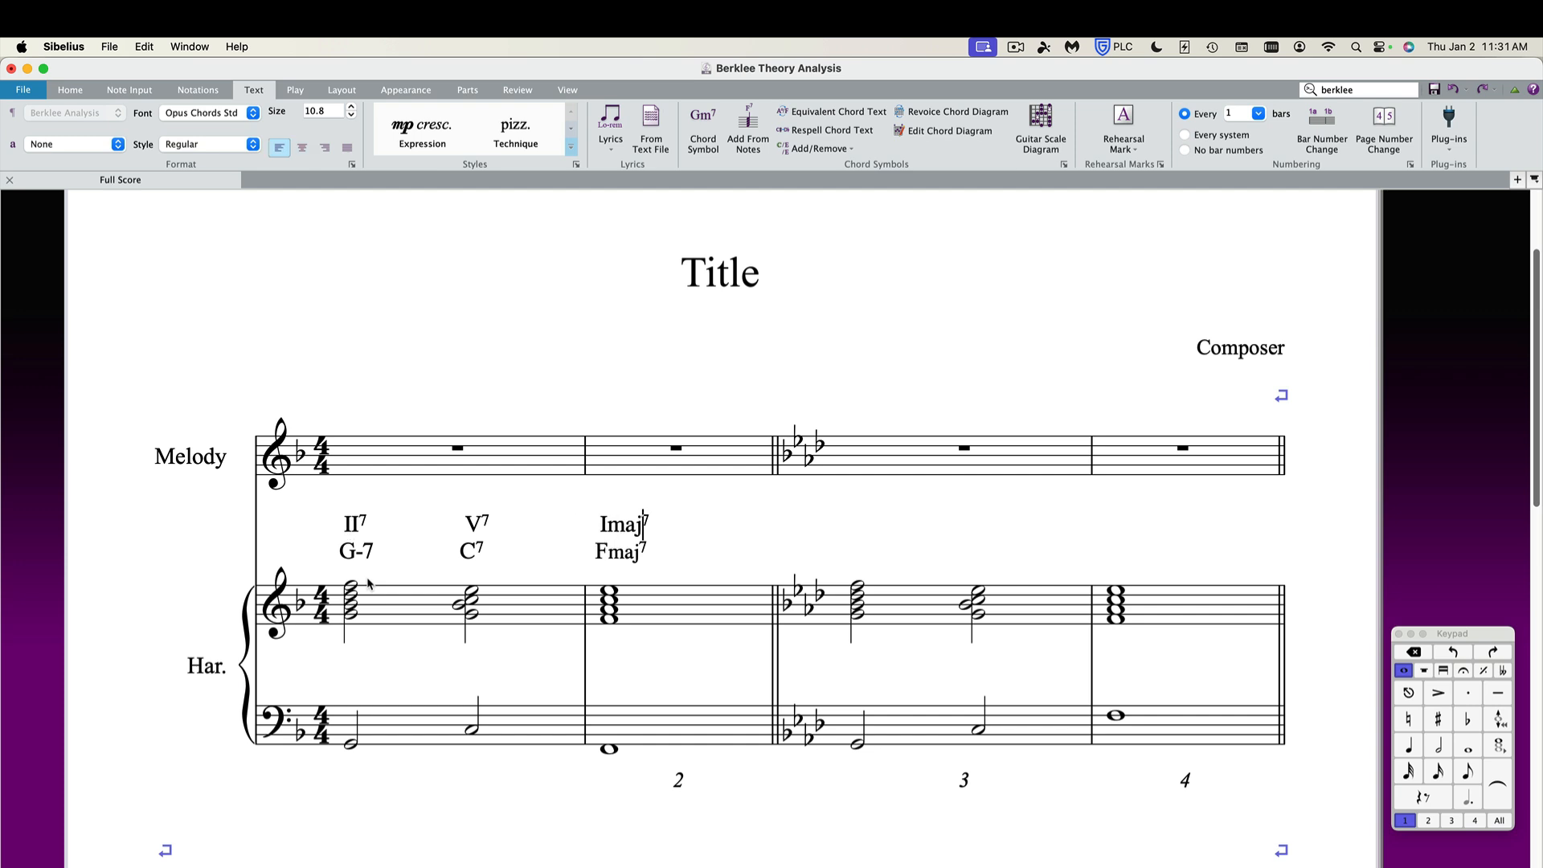
{"action": "key", "text": "Escape"}
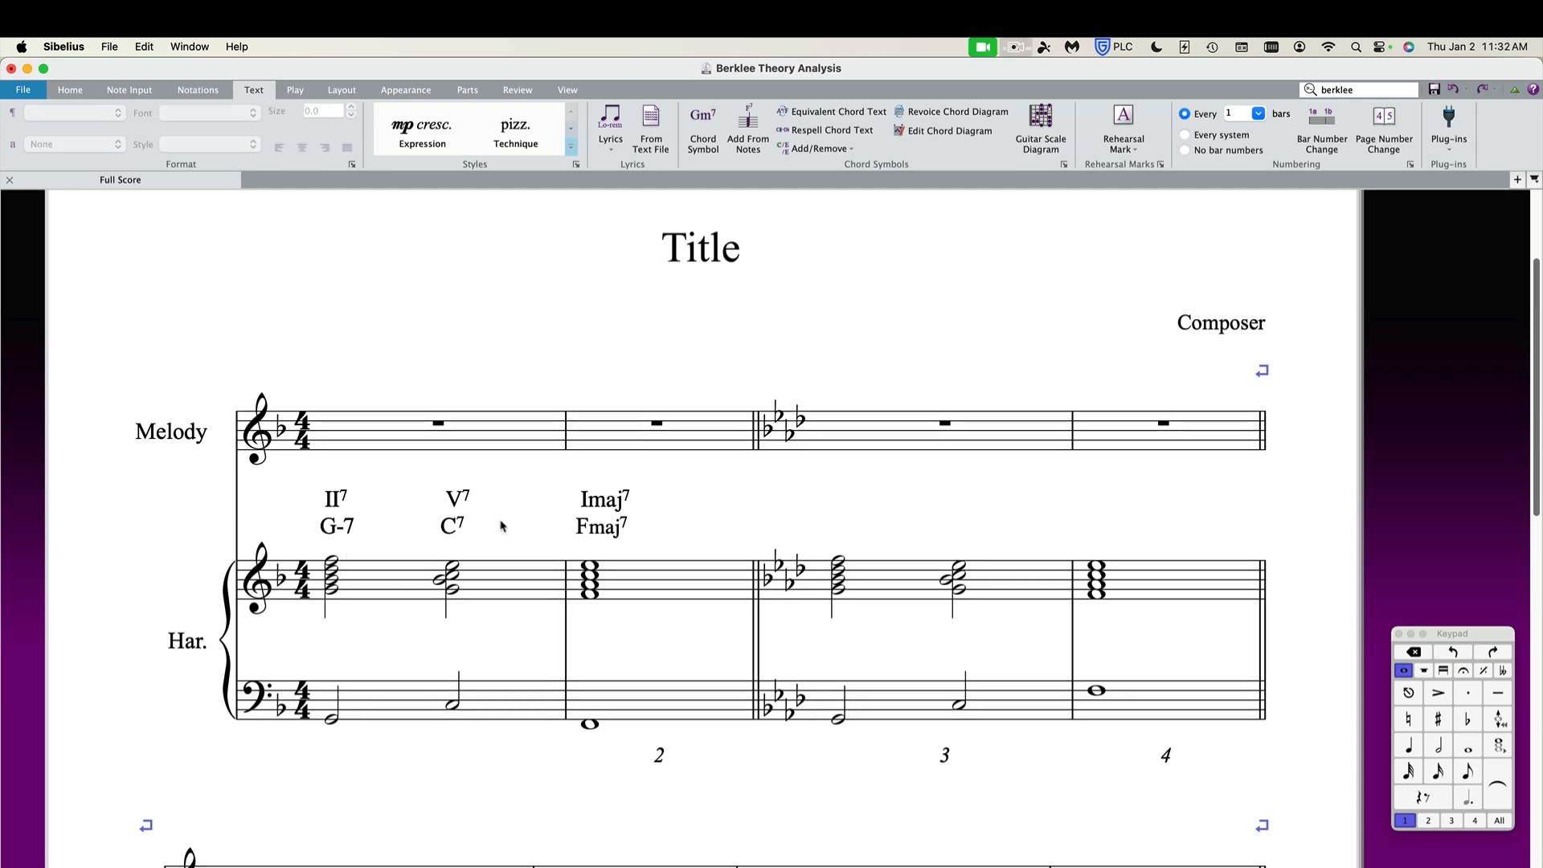
Add a Bracket below line under bar 1's two chords.
{"action": "left_click", "coordinate": [330, 560]}
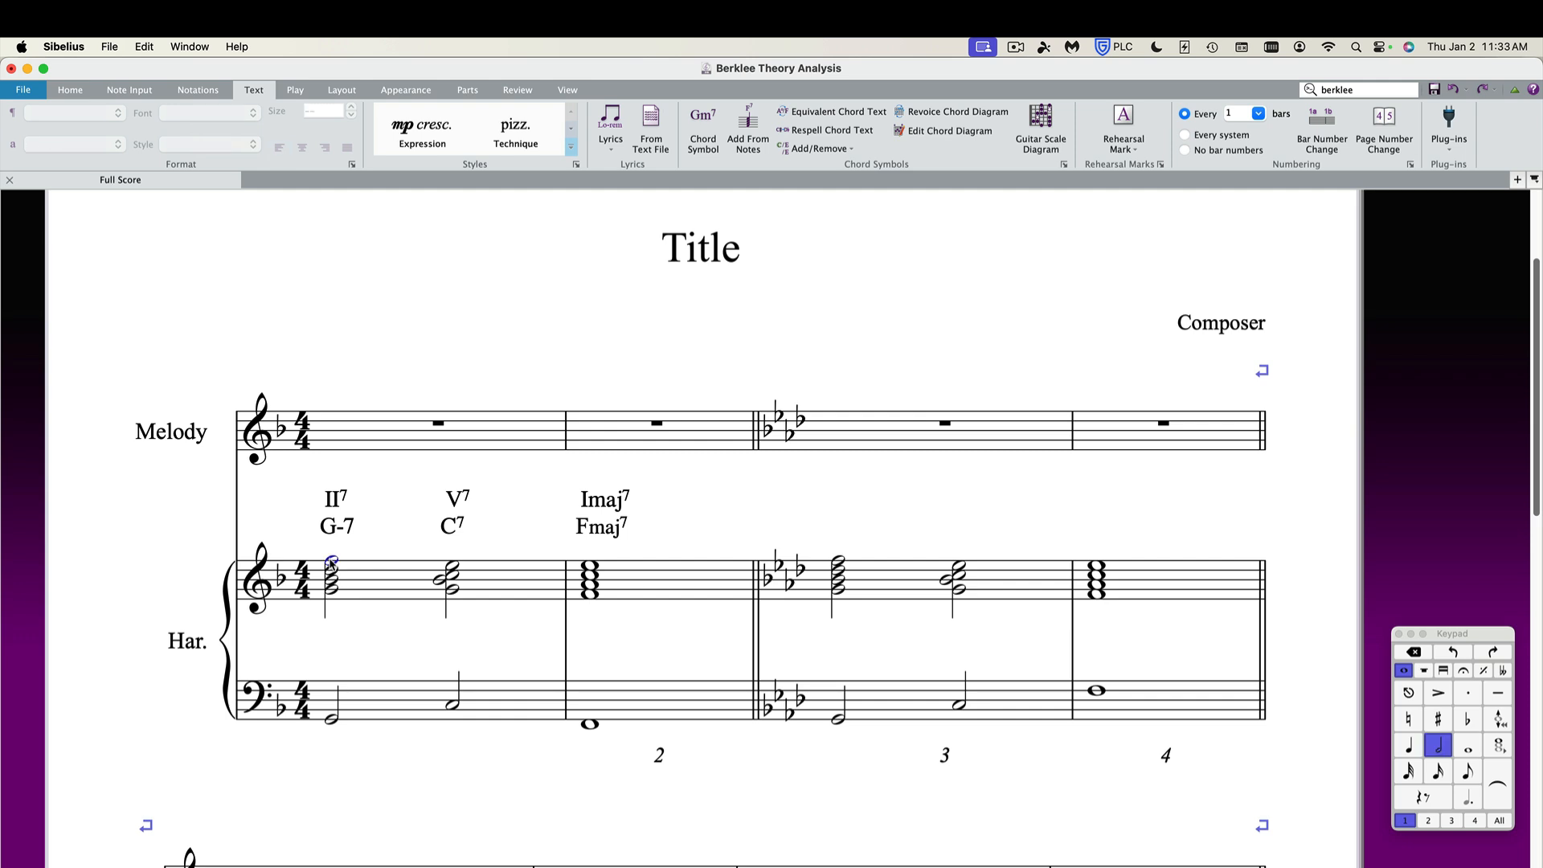
{"action": "key", "text": "l"}
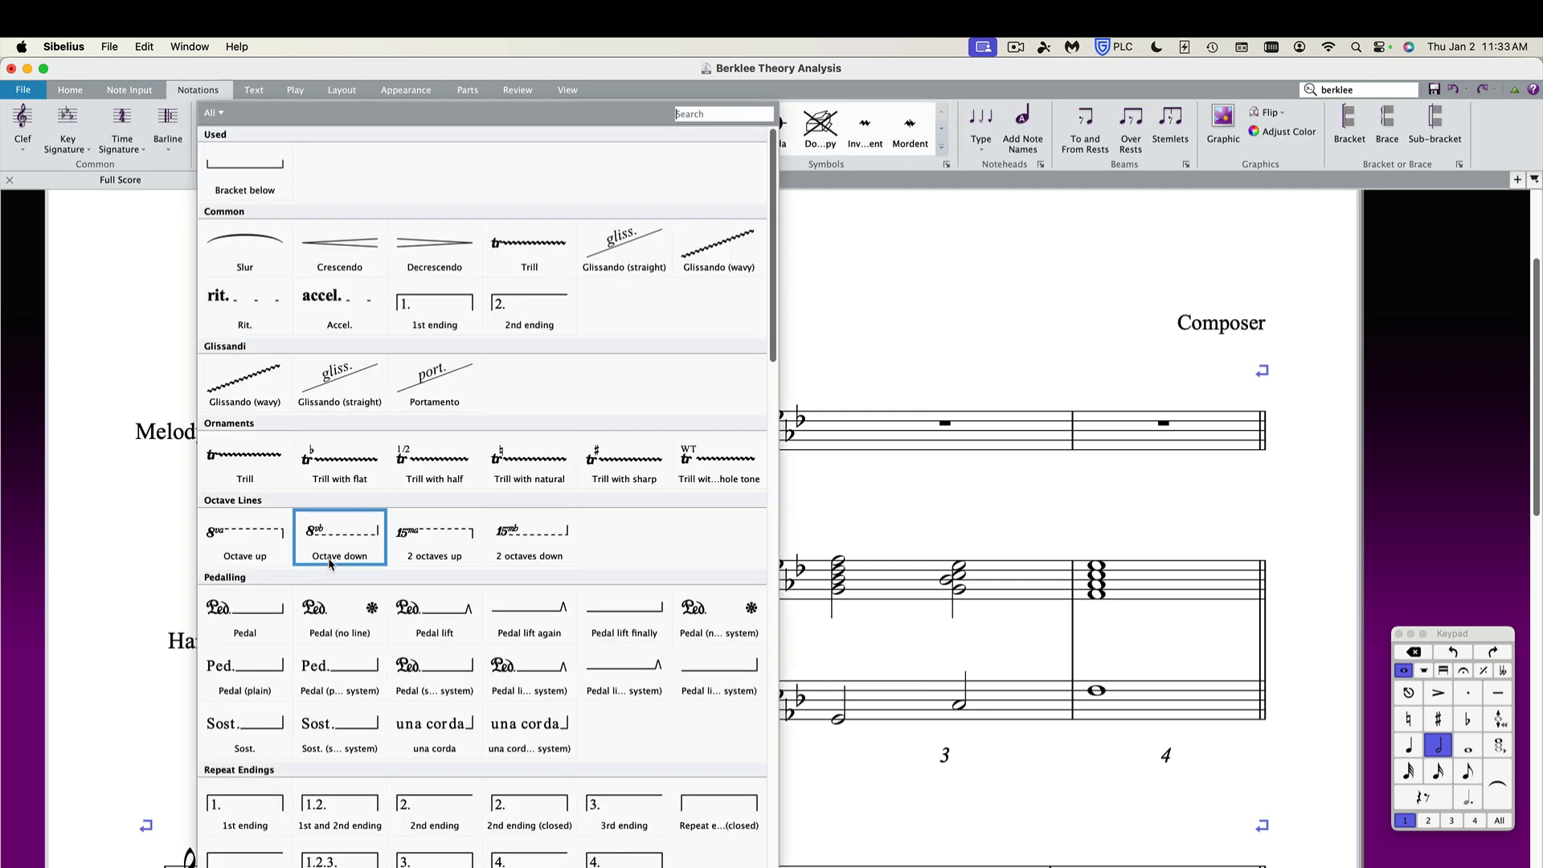
{"action": "left_click", "coordinate": [717, 114]}
{"action": "type", "text": "bracket"}
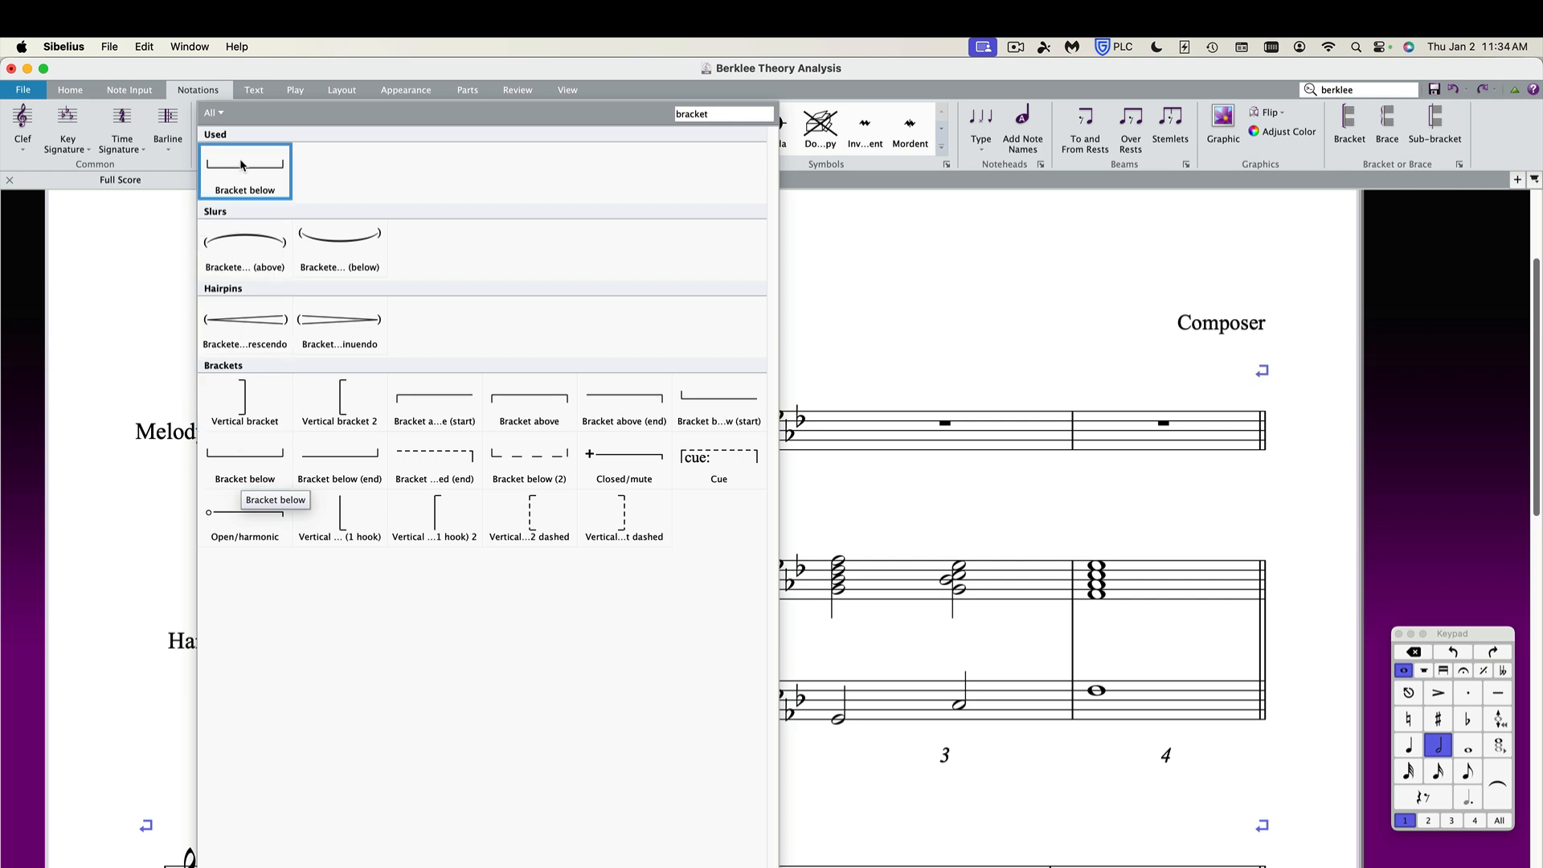
{"action": "left_click", "coordinate": [240, 457]}
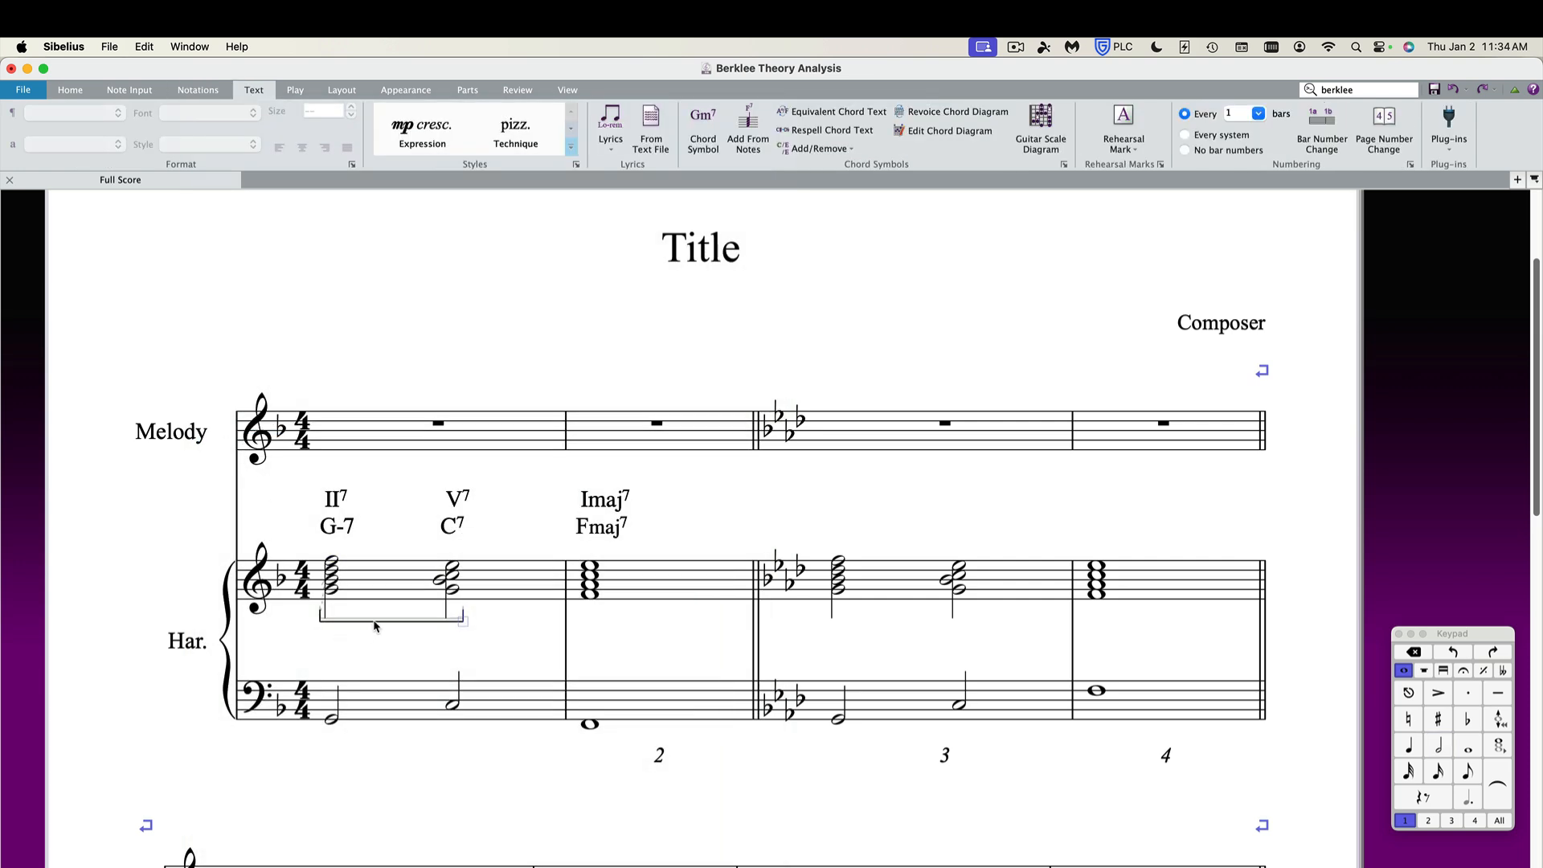
Turn off magnetic layout for the bracket and move it up beneath the chord symbols, ending at C7.
{"action": "left_click", "coordinate": [340, 93]}
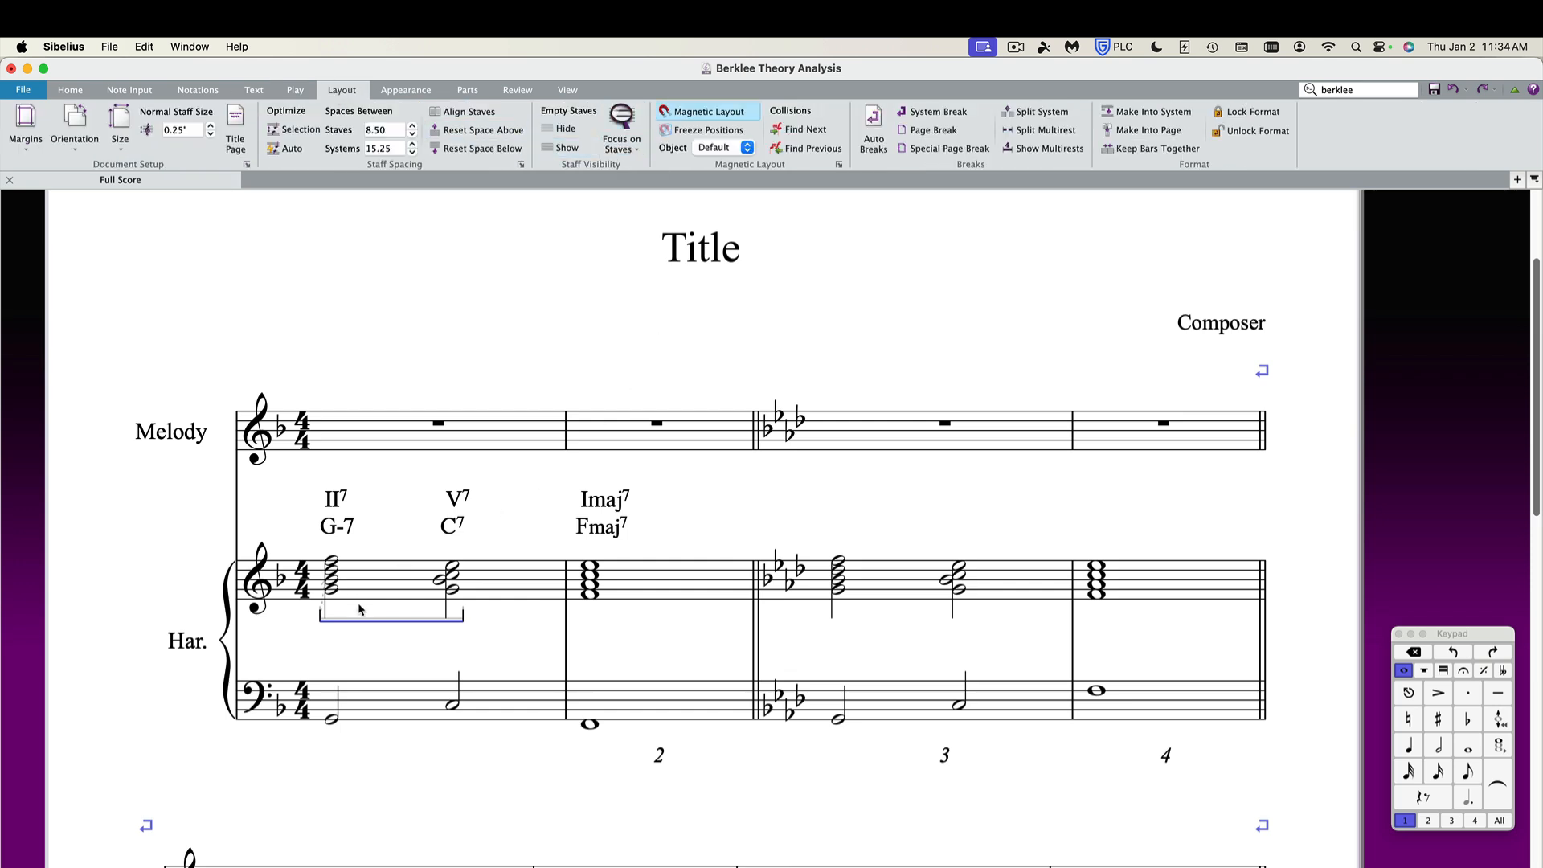
{"action": "left_click", "coordinate": [711, 148]}
{"action": "left_click_drag", "start_coordinate": [364, 617], "coordinate": [369, 554]}
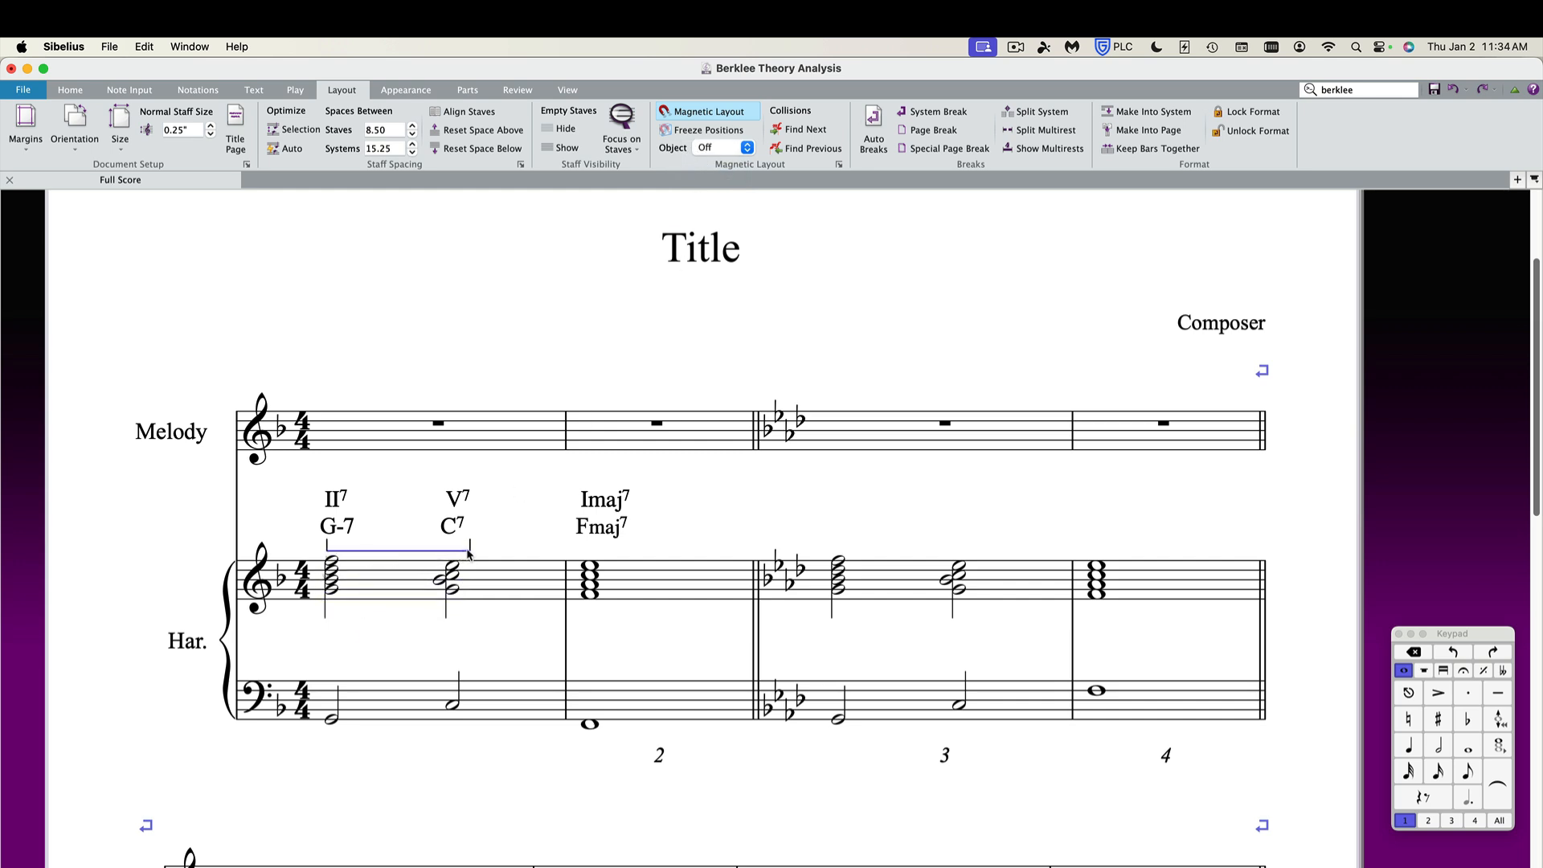
{"action": "left_click_drag", "start_coordinate": [470, 547], "coordinate": [453, 549]}
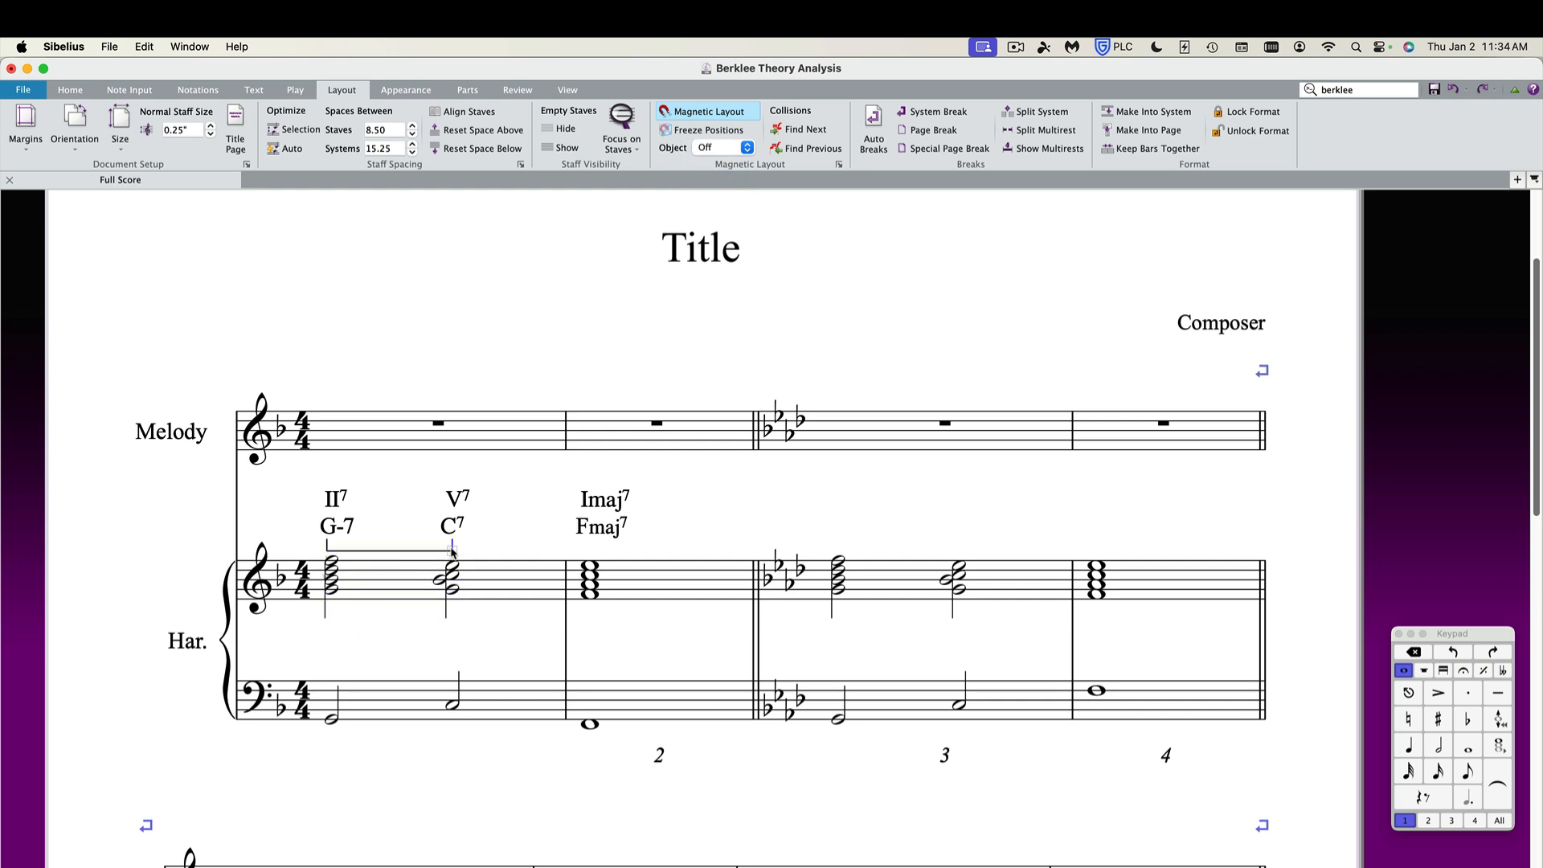
Select the analysis text, chord symbols and bracket in bar 1 to examine their placement.
{"action": "left_click", "coordinate": [362, 550]}
{"action": "left_click", "coordinate": [328, 550]}
{"action": "left_click", "coordinate": [332, 502]}
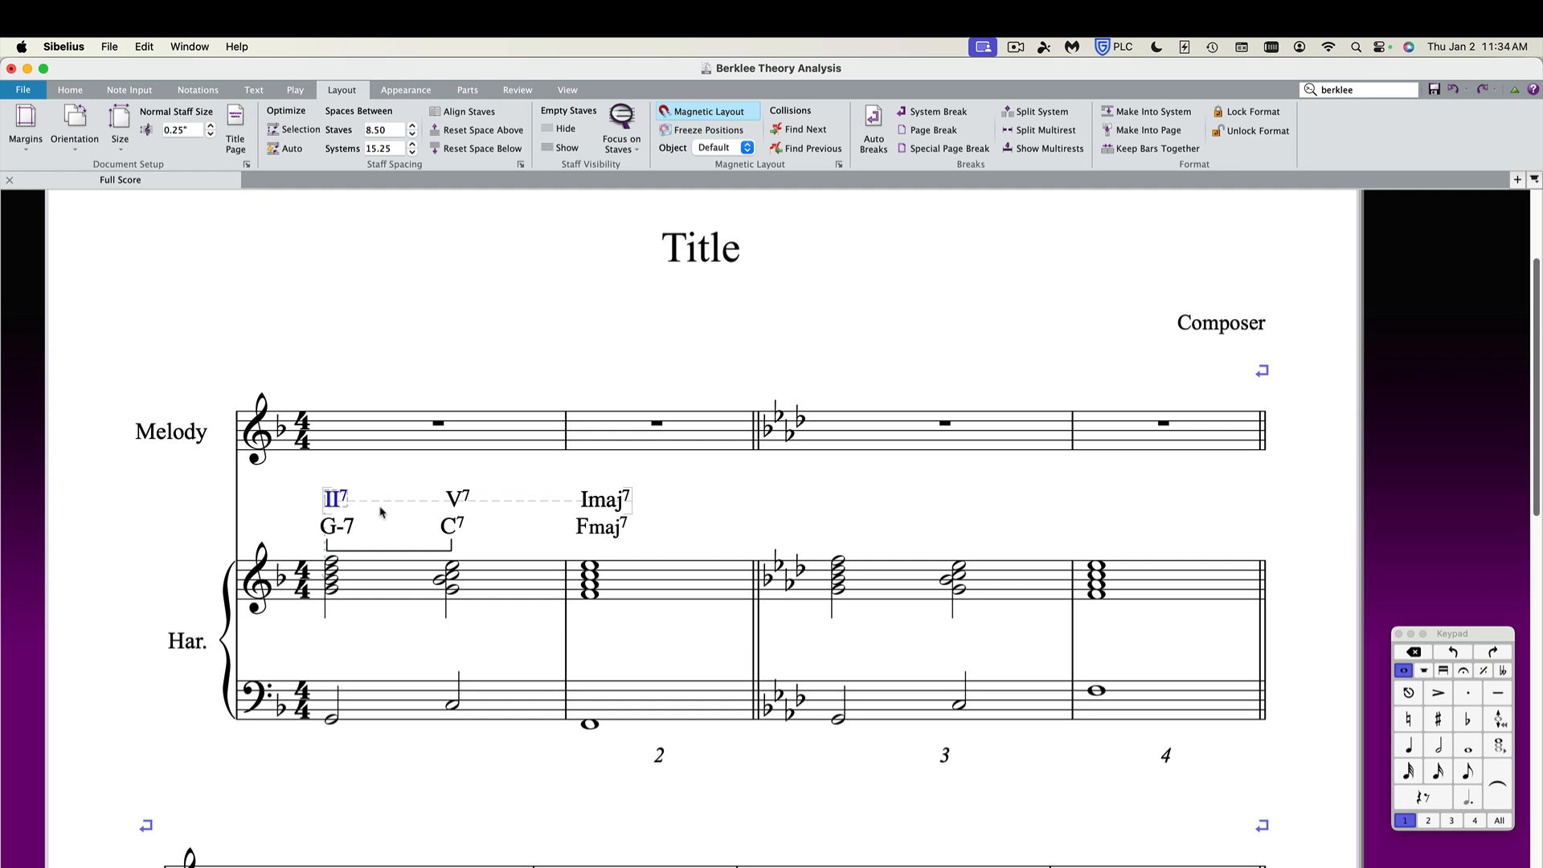
{"action": "left_click", "coordinate": [455, 500], "text": "super"}
{"action": "left_click", "coordinate": [451, 526], "text": "super"}
{"action": "left_click", "coordinate": [325, 528], "text": "super"}
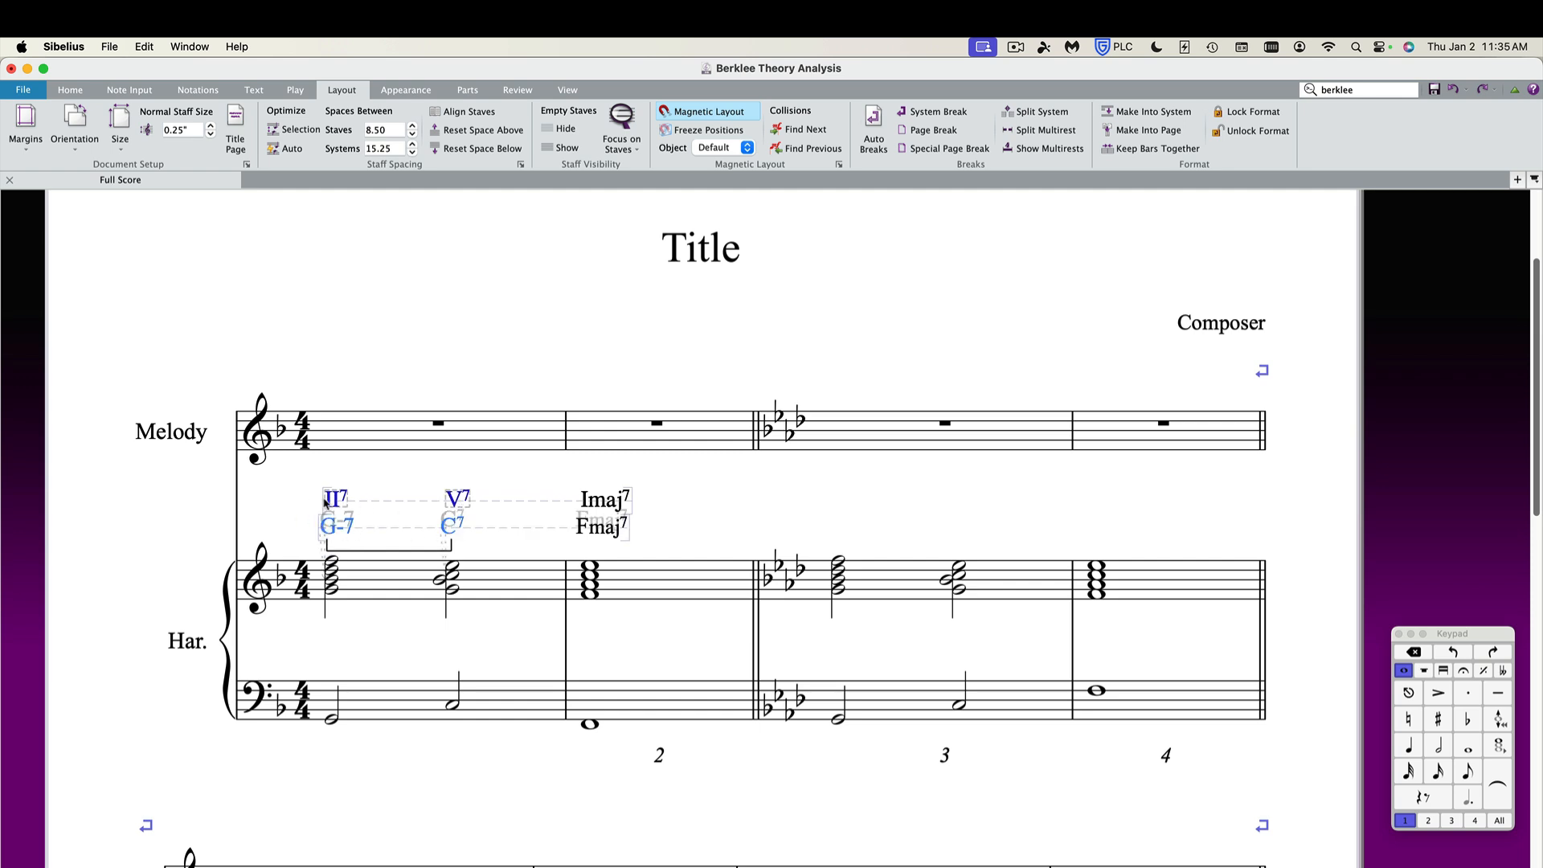
{"action": "left_click_drag", "start_coordinate": [333, 501], "coordinate": [333, 501]}
{"action": "left_click", "coordinate": [280, 504]}
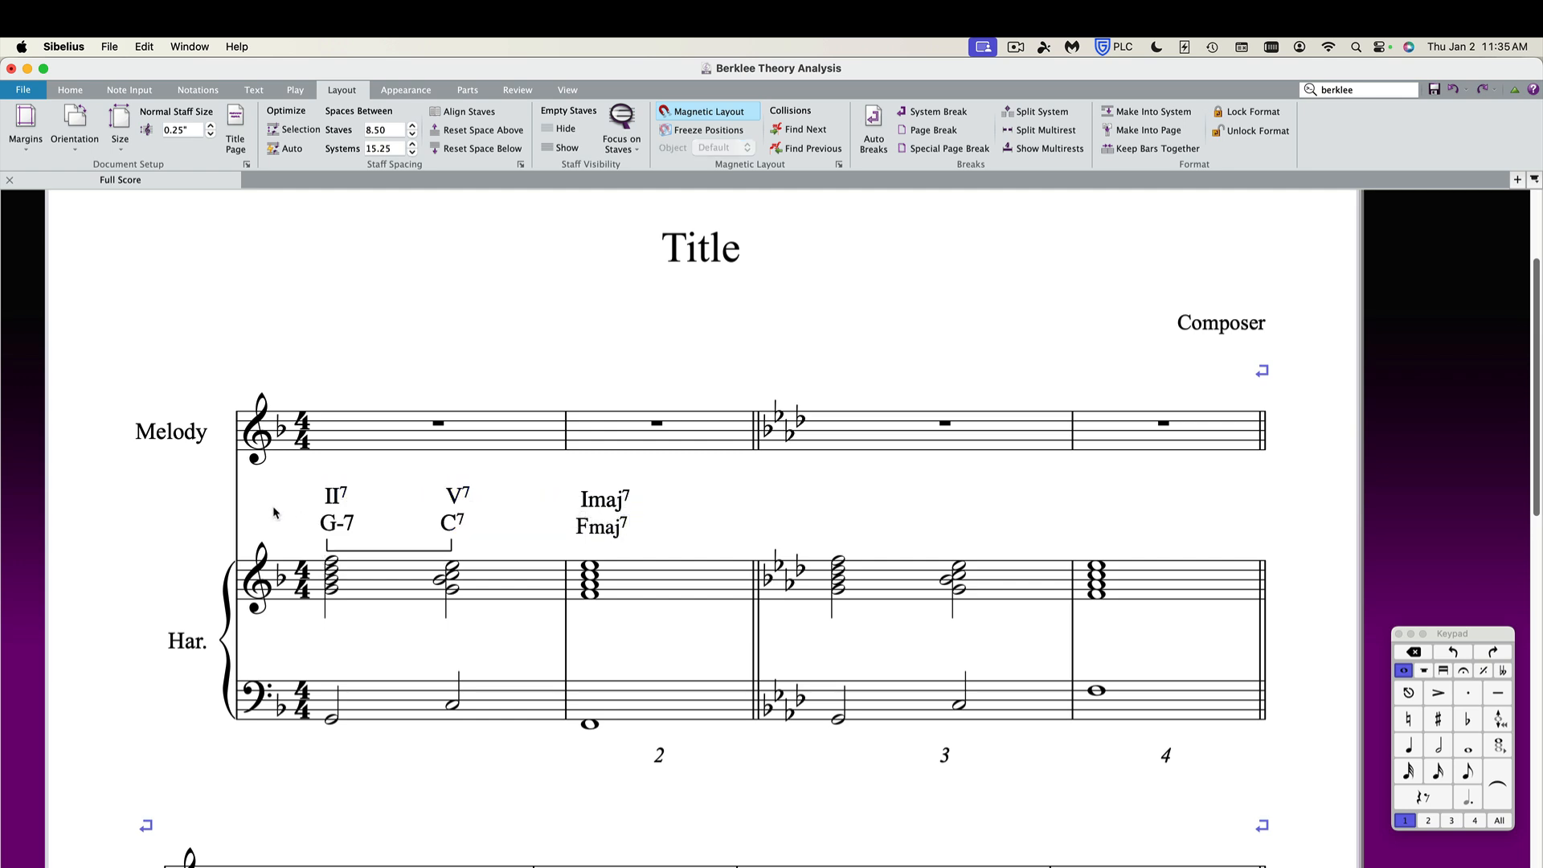
{"action": "left_click", "coordinate": [388, 552]}
{"action": "left_click", "coordinate": [376, 545]}
{"action": "left_click", "coordinate": [377, 552]}
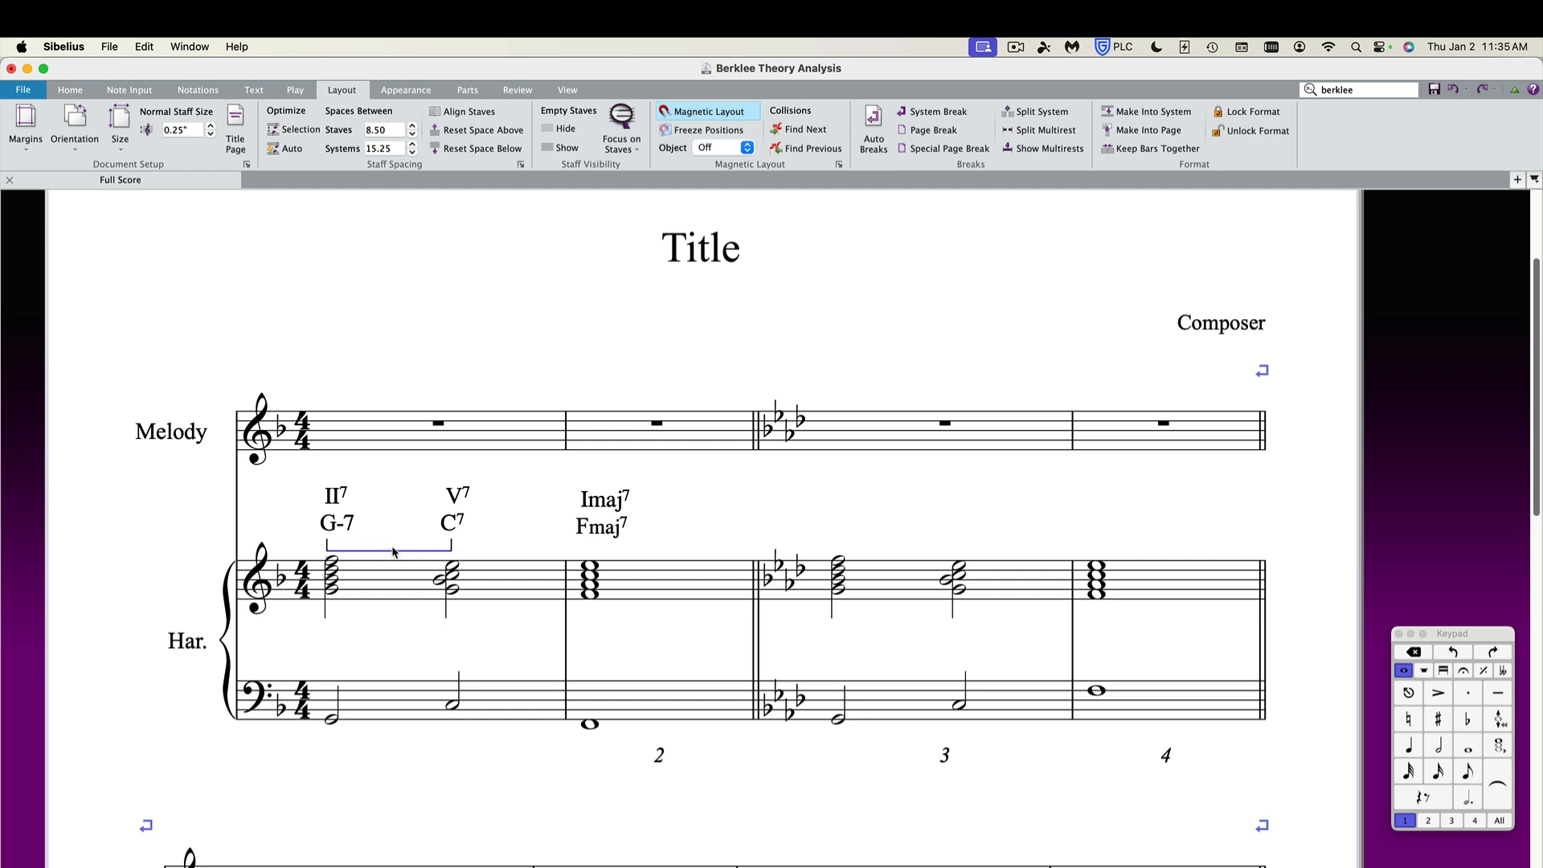
Delete the bracket beneath bar 1's chord symbols.
{"action": "left_click", "coordinate": [840, 544], "text": "alt"}
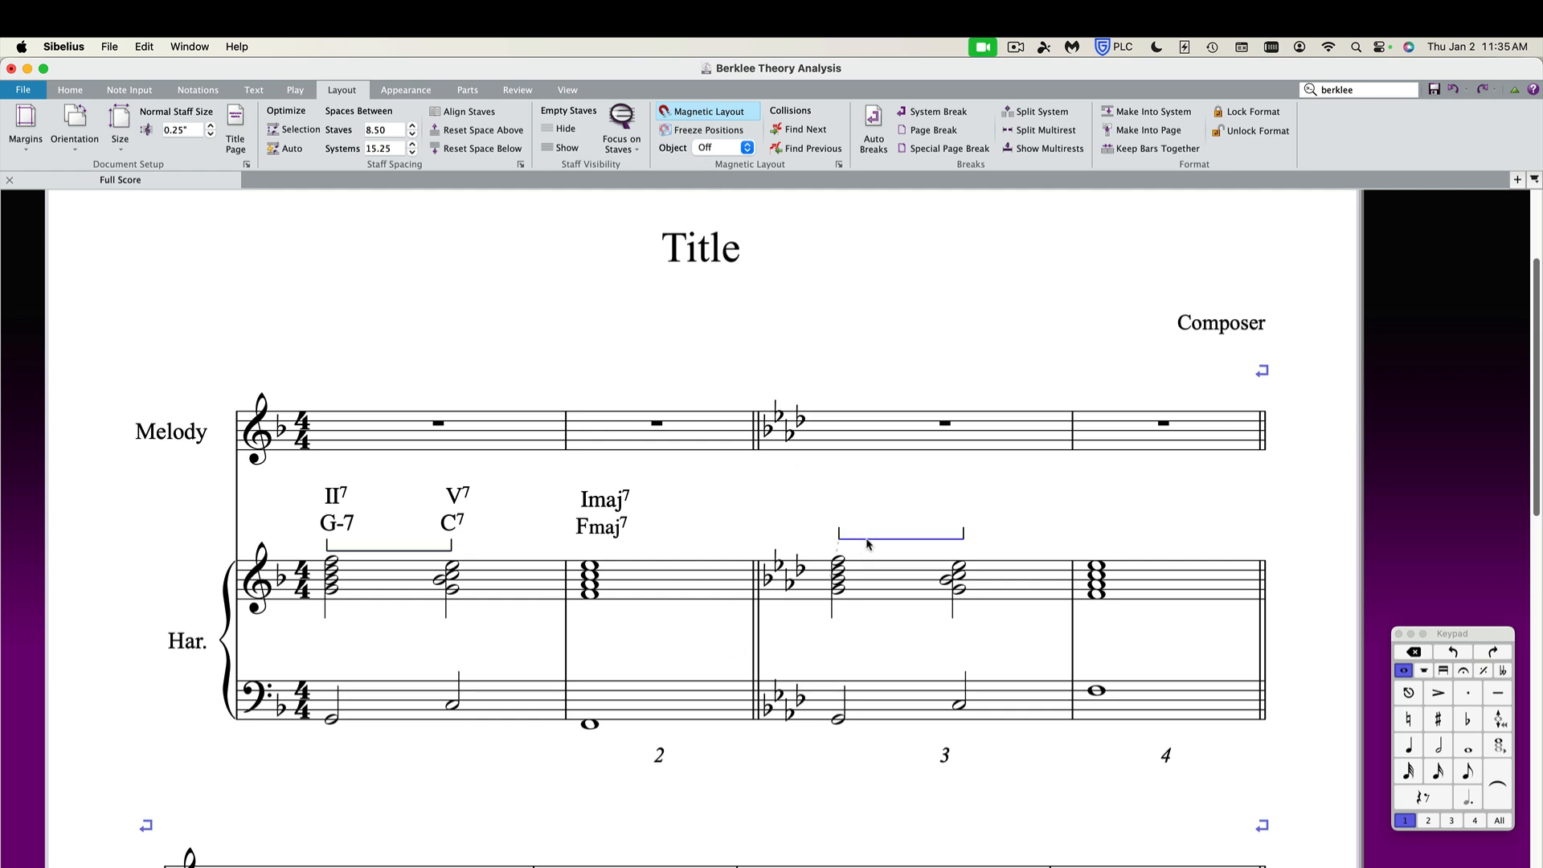
{"action": "key", "text": "Delete"}
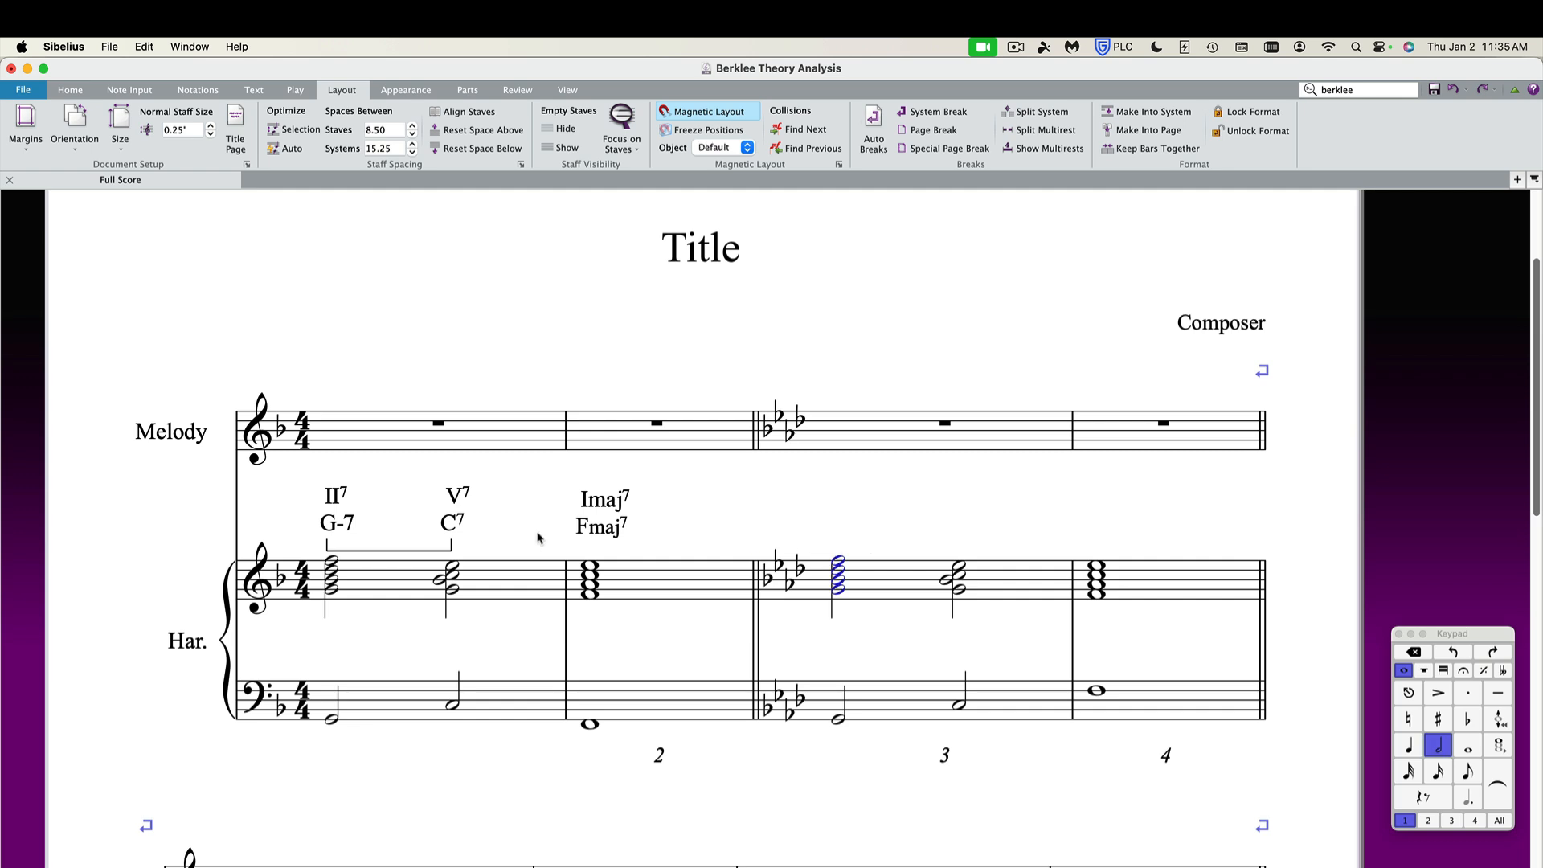
{"action": "left_click", "coordinate": [400, 552]}
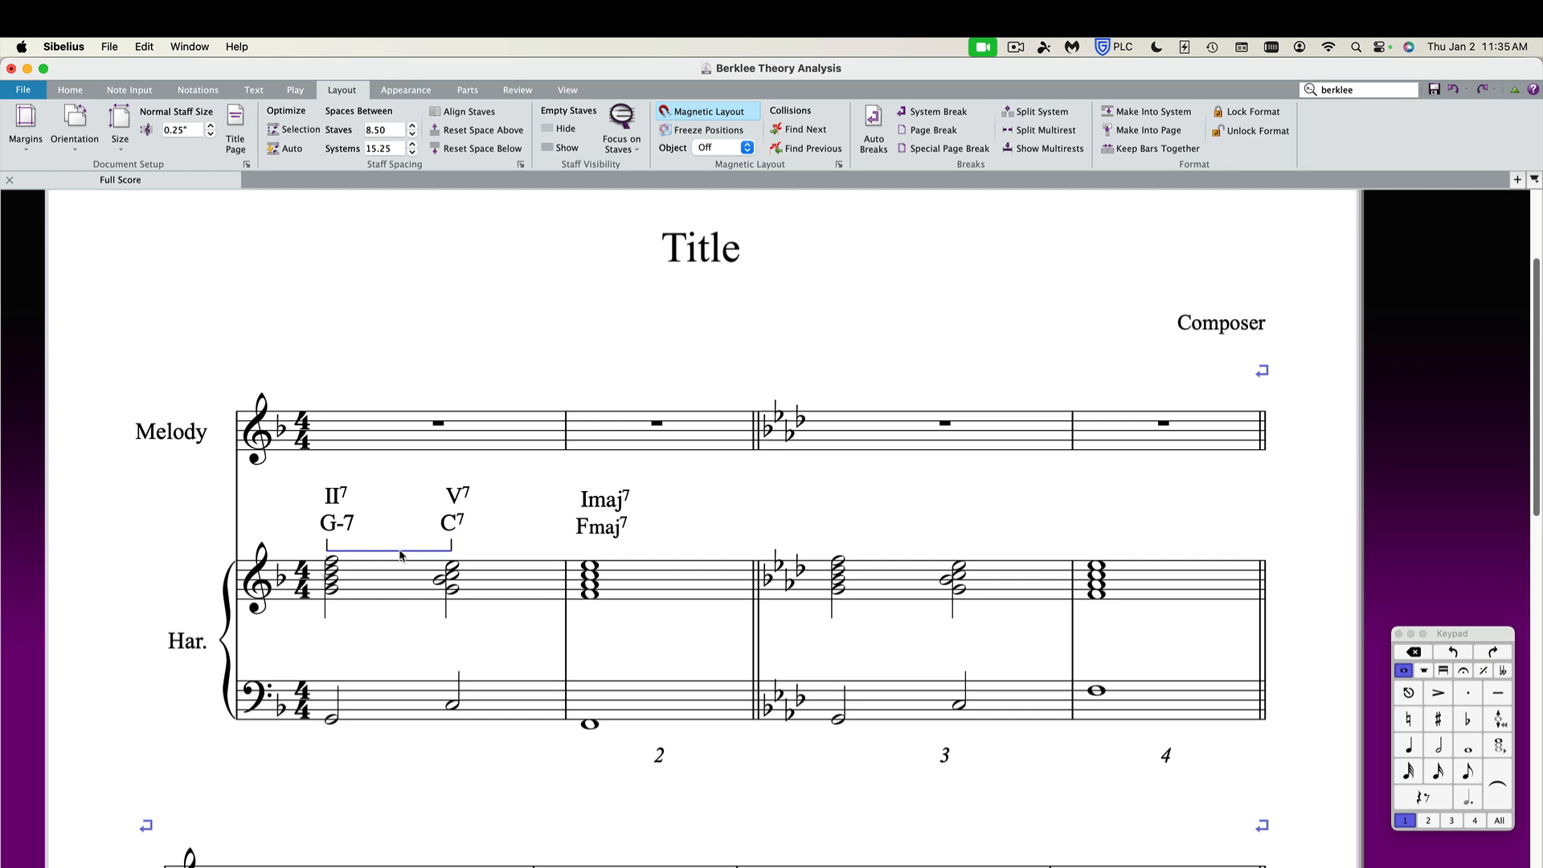
{"action": "key", "text": "Delete"}
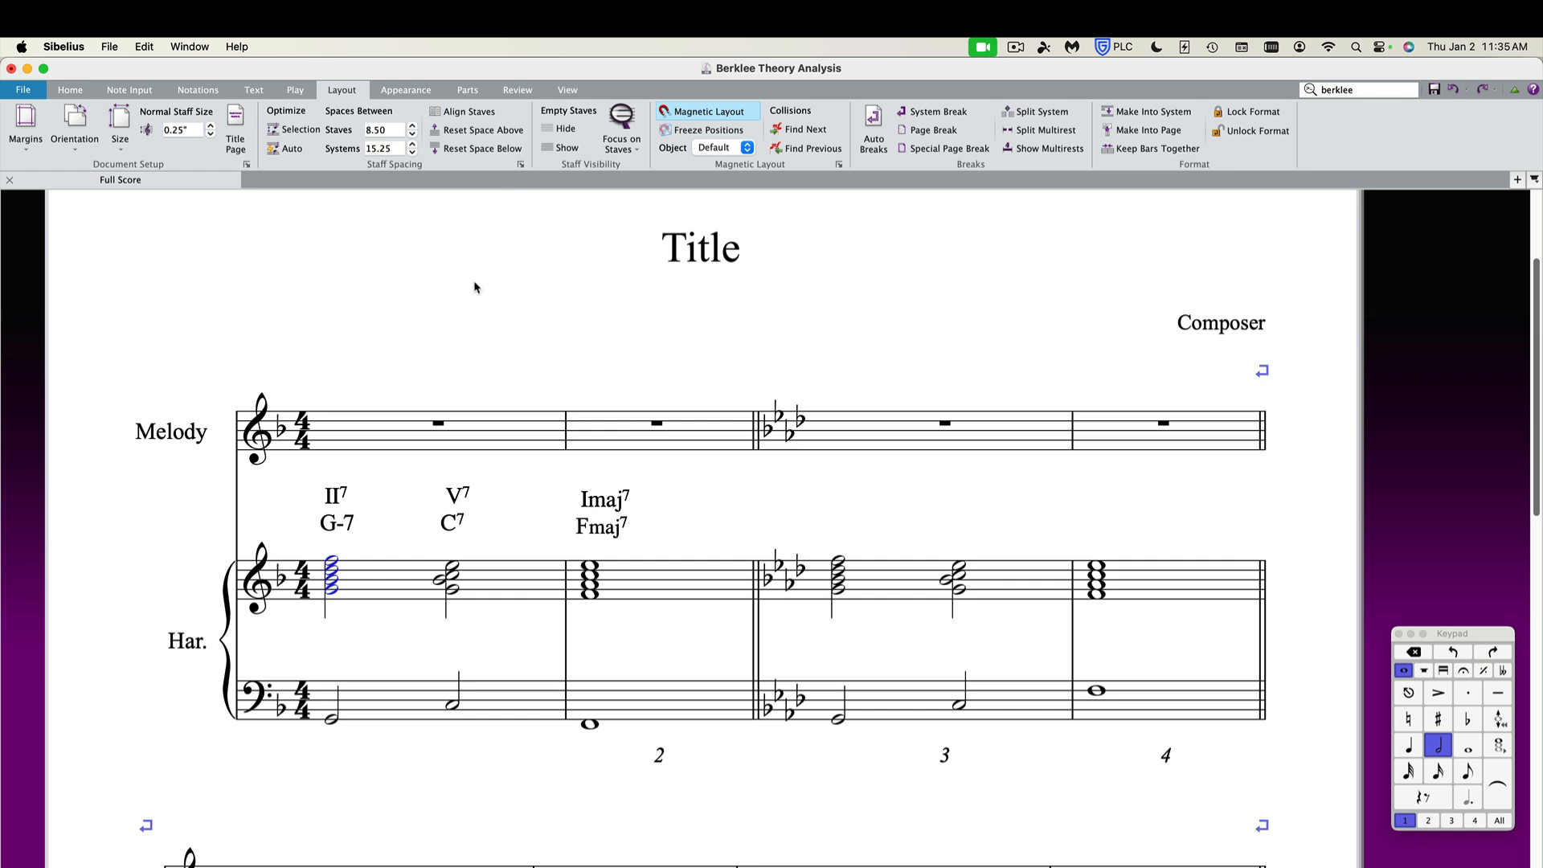
Add a Dashed line Berklee line beneath bar 1's chord symbols, spanning from G-7 to C7.
{"action": "key", "text": "l"}
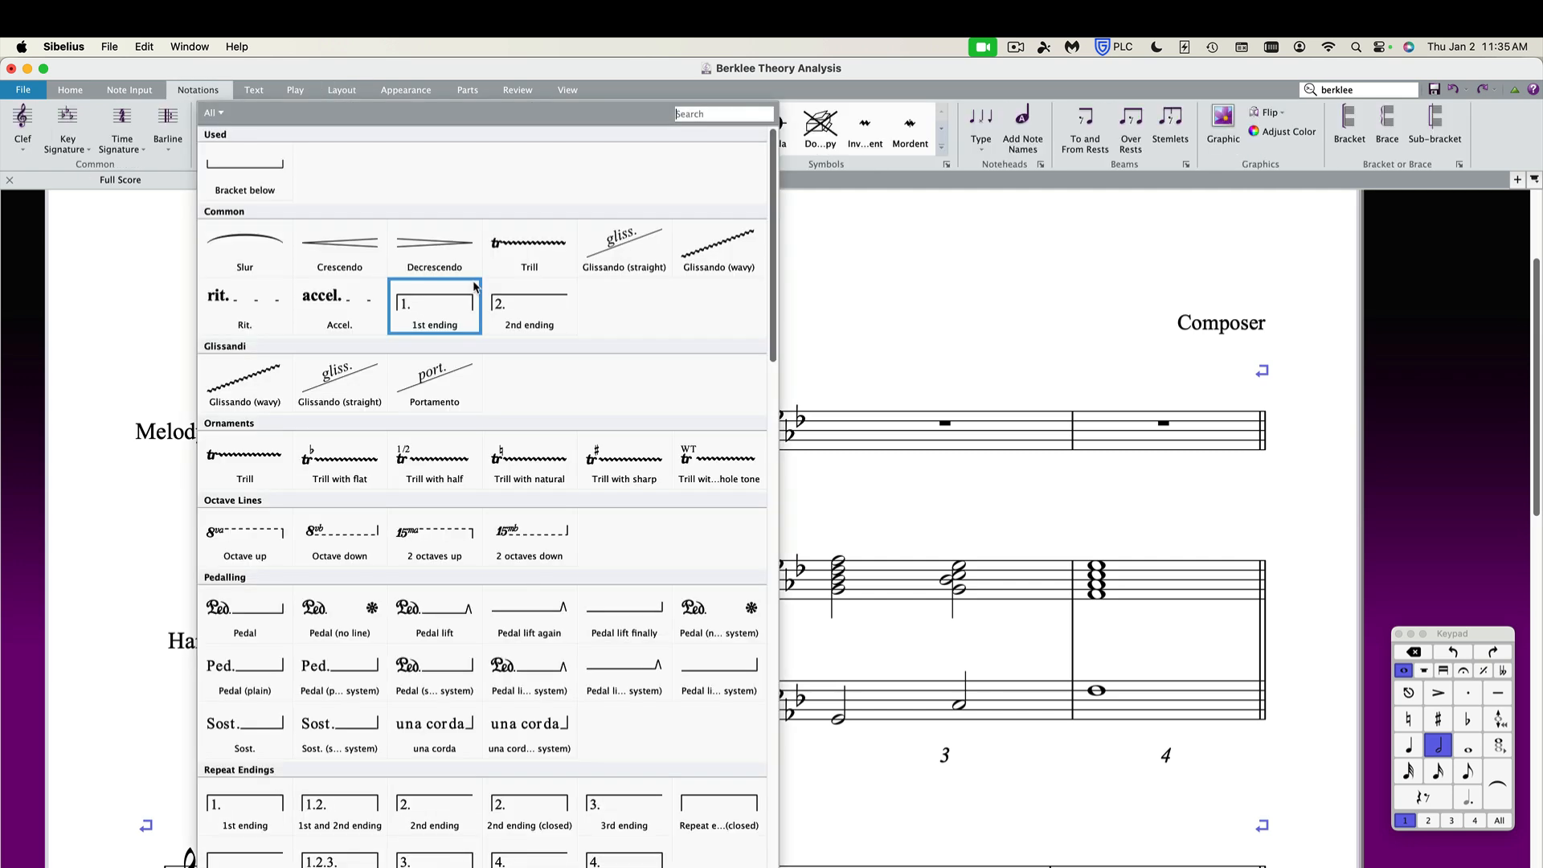
{"action": "left_click", "coordinate": [695, 113]}
{"action": "type", "text": "ber"}
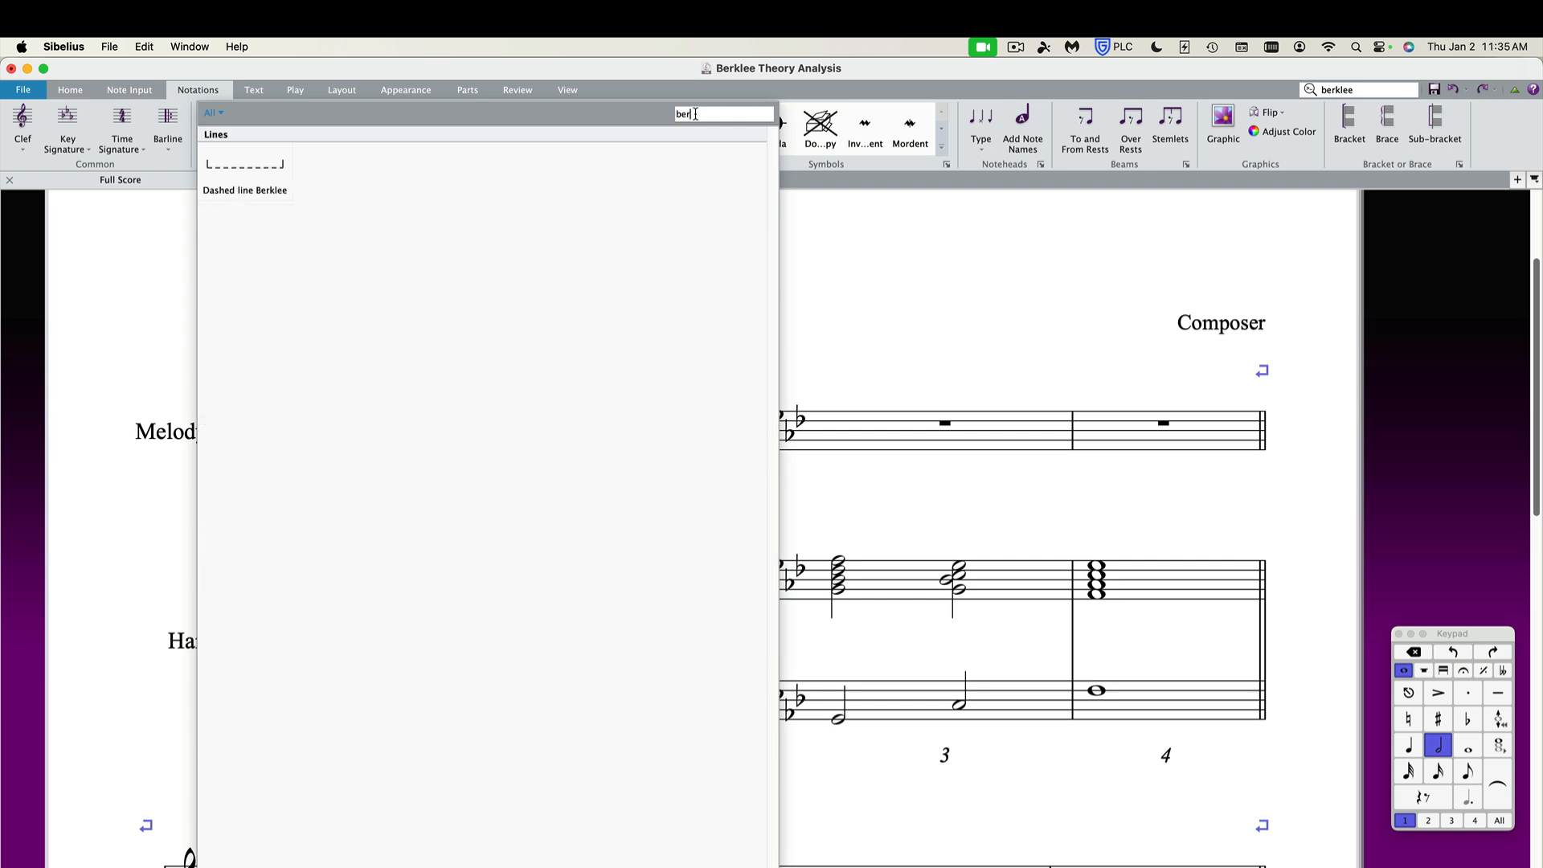
{"action": "type", "text": "kle"}
{"action": "left_click", "coordinate": [262, 192]}
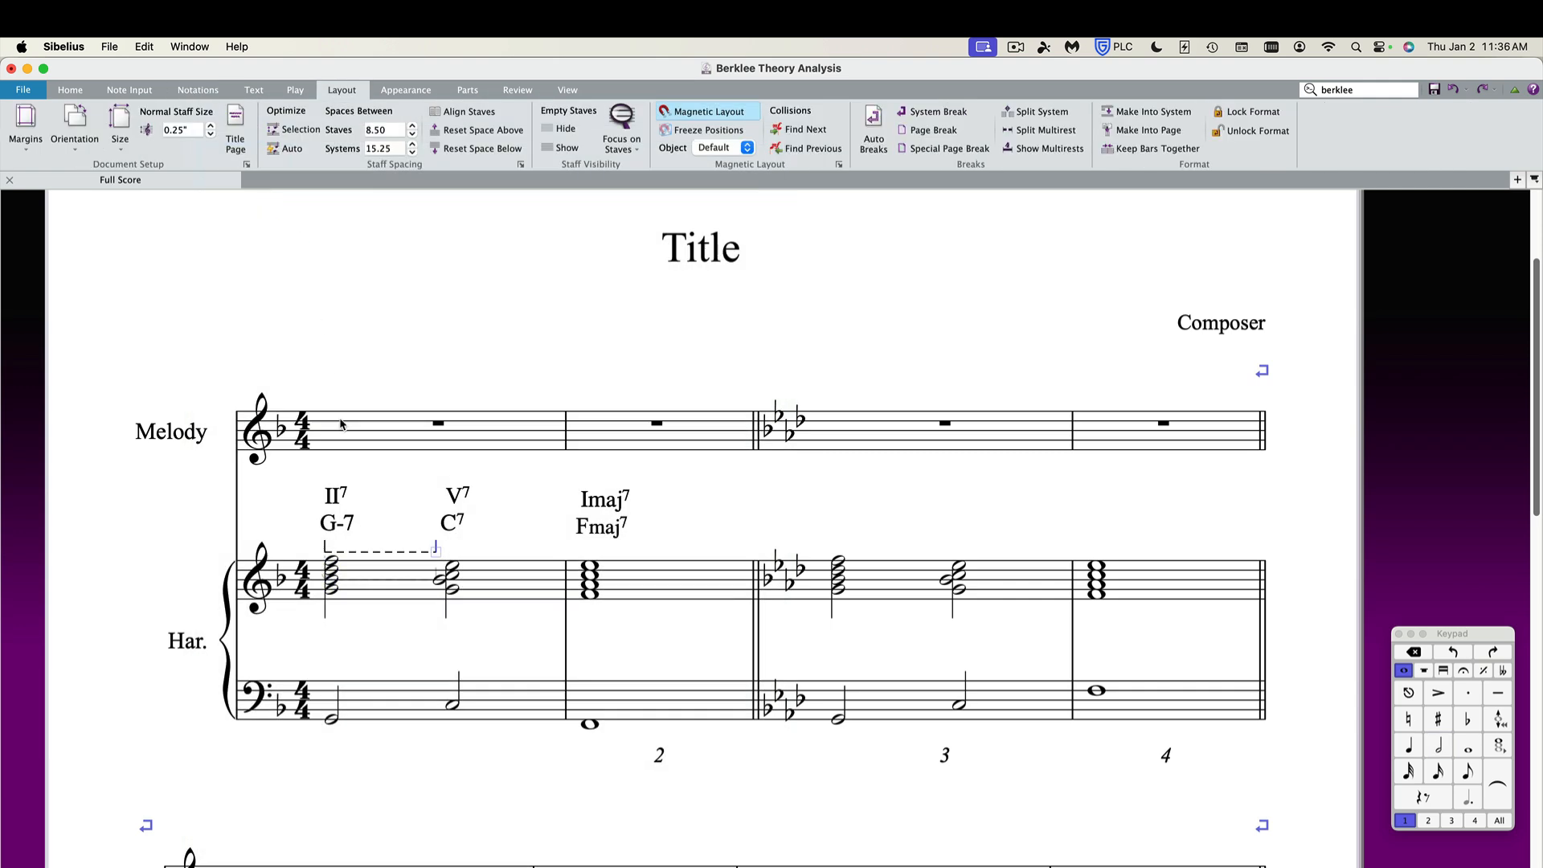
{"action": "left_click_drag", "start_coordinate": [325, 553], "coordinate": [431, 553]}
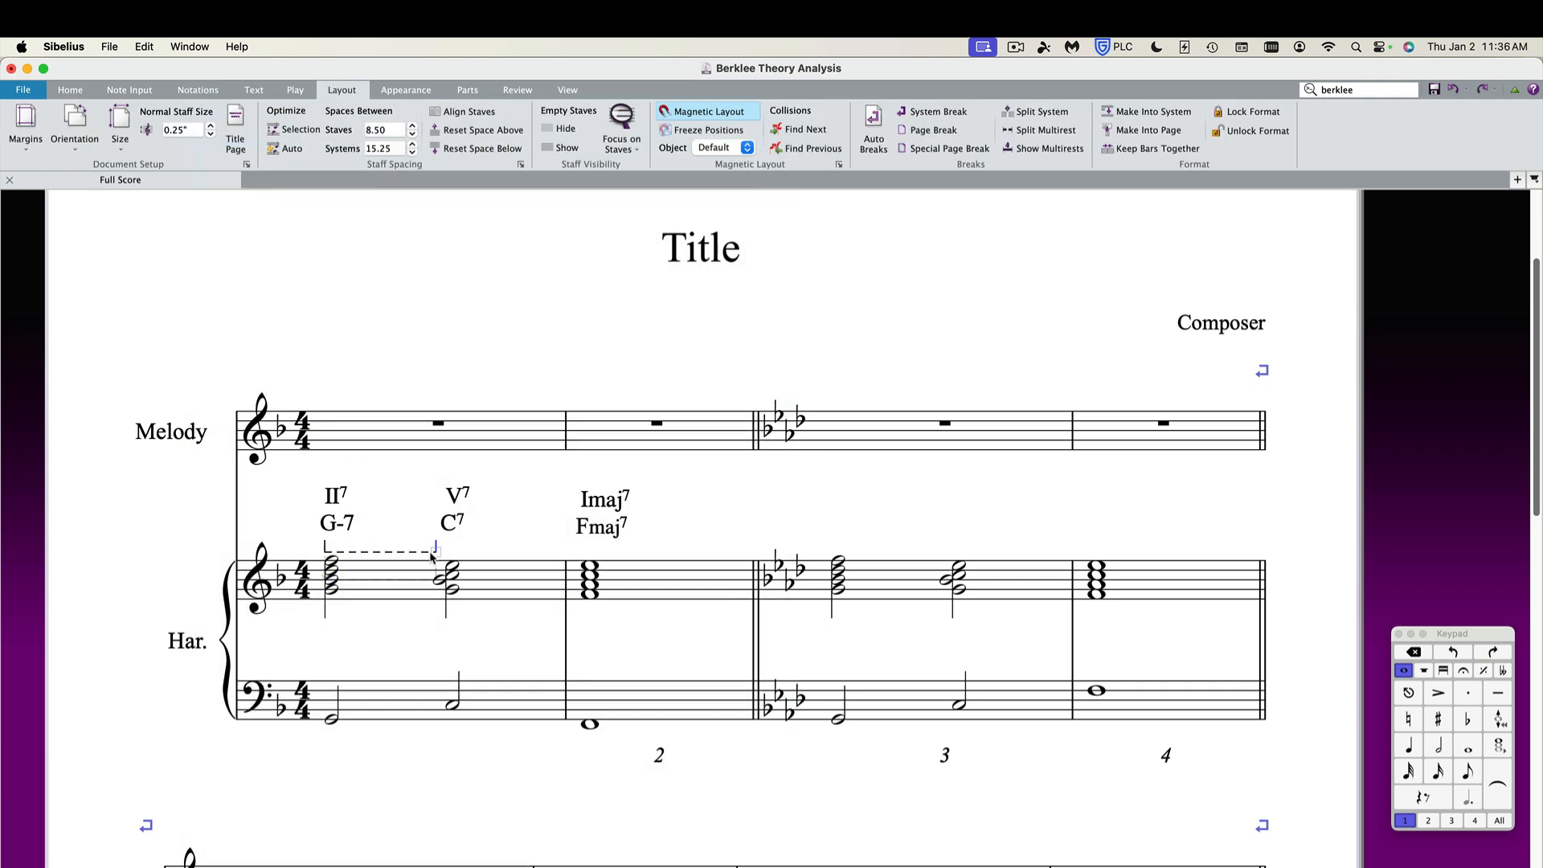
{"action": "left_click", "coordinate": [372, 552]}
Turn off magnetic layout for the dashed line and move it up directly beneath the G-7 and C7 chord symbols.
{"action": "left_click", "coordinate": [712, 149]}
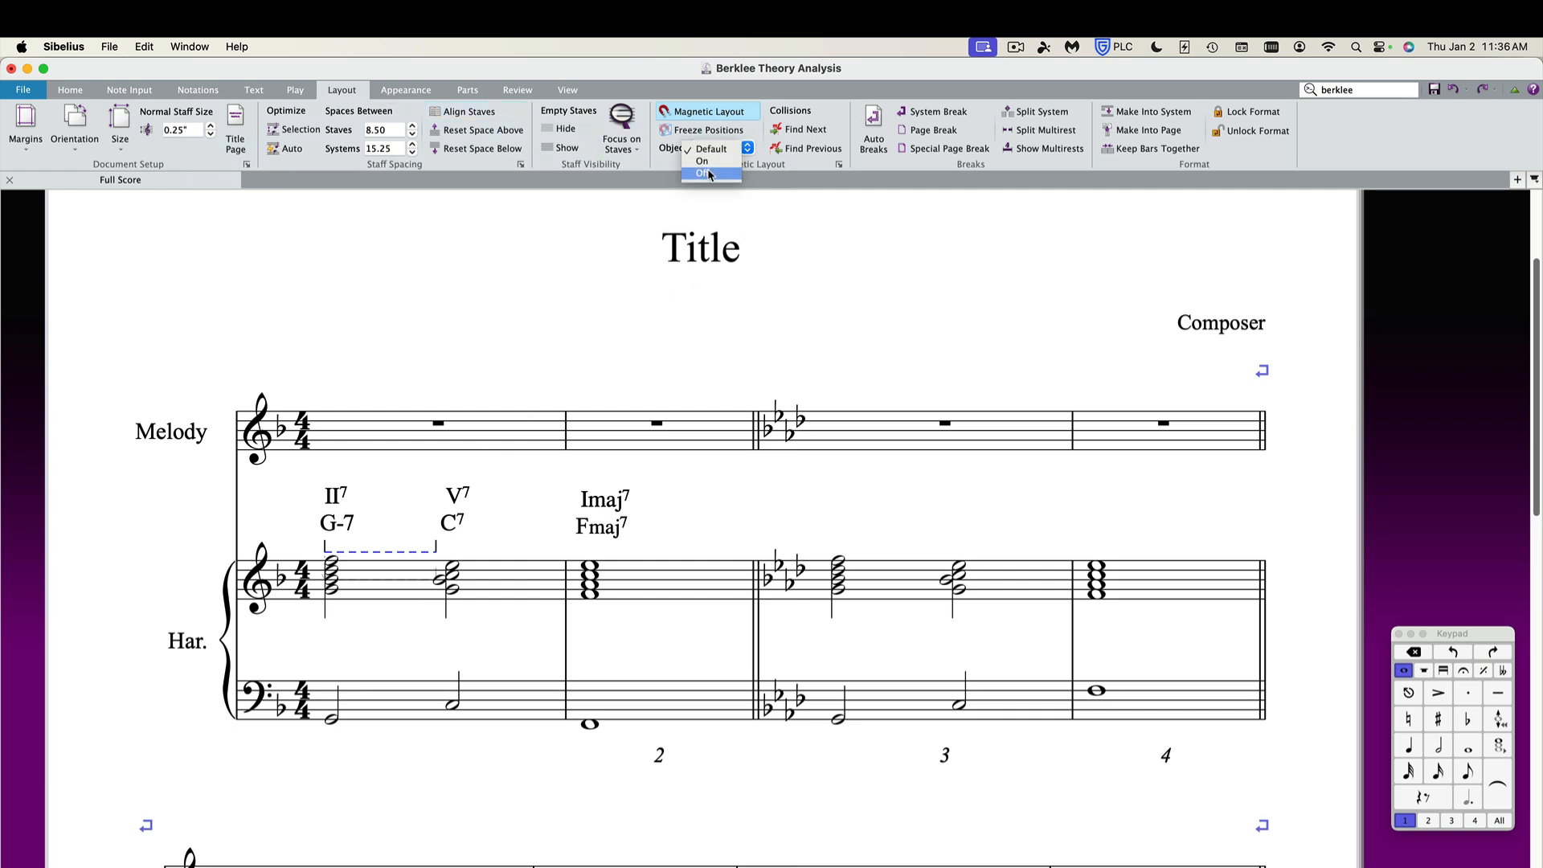
{"action": "left_click", "coordinate": [710, 173]}
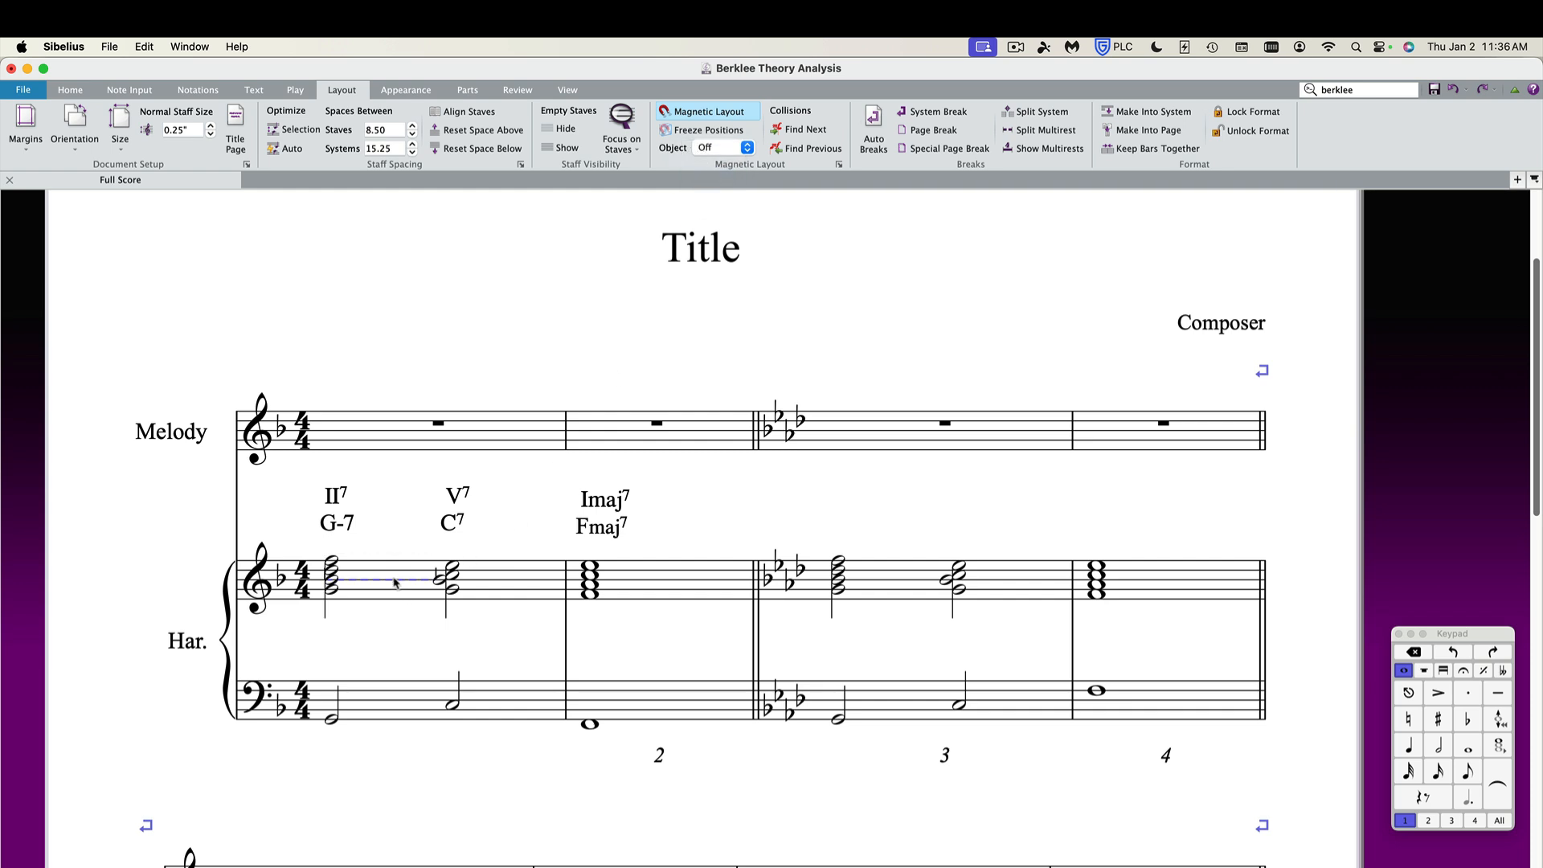
{"action": "left_click_drag", "start_coordinate": [393, 584], "coordinate": [403, 553]}
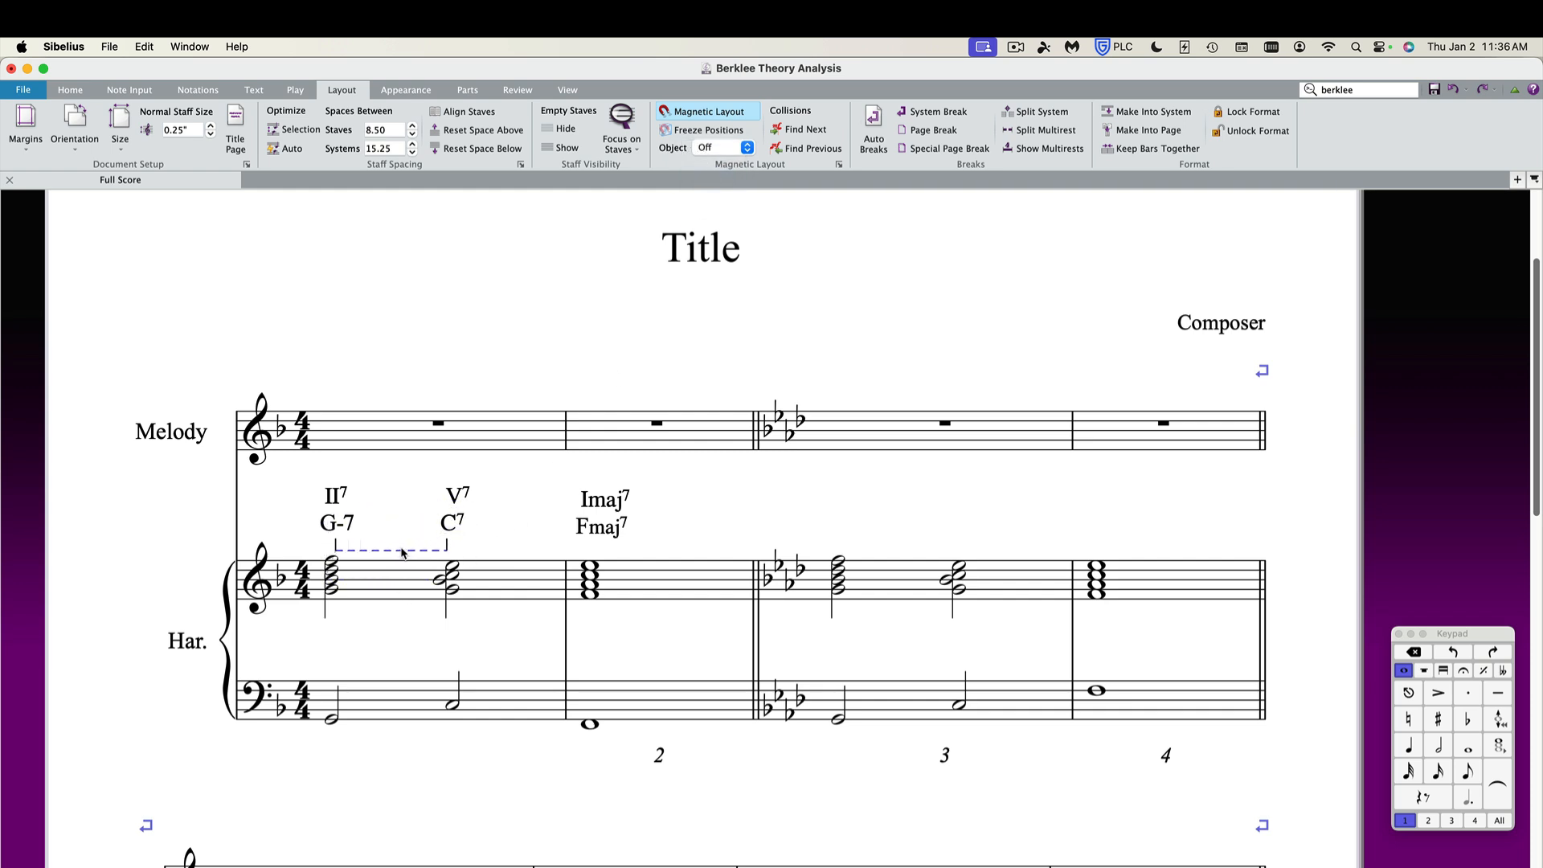
{"action": "left_click", "coordinate": [846, 549], "text": "alt"}
{"action": "left_click", "coordinate": [863, 542]}
{"action": "key", "text": "Delete"}
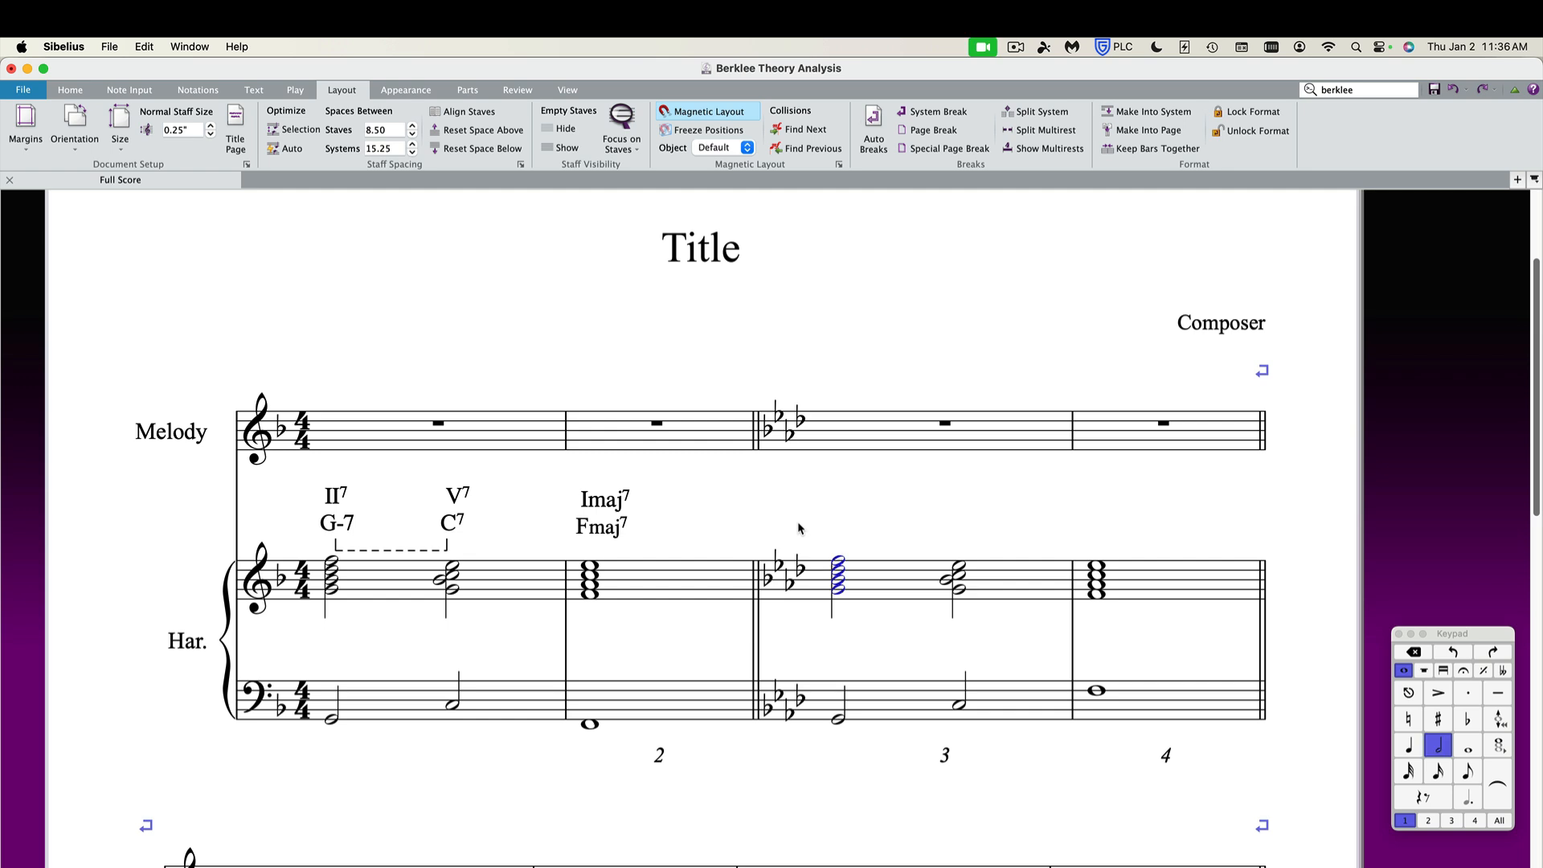
{"action": "key", "text": "Escape"}
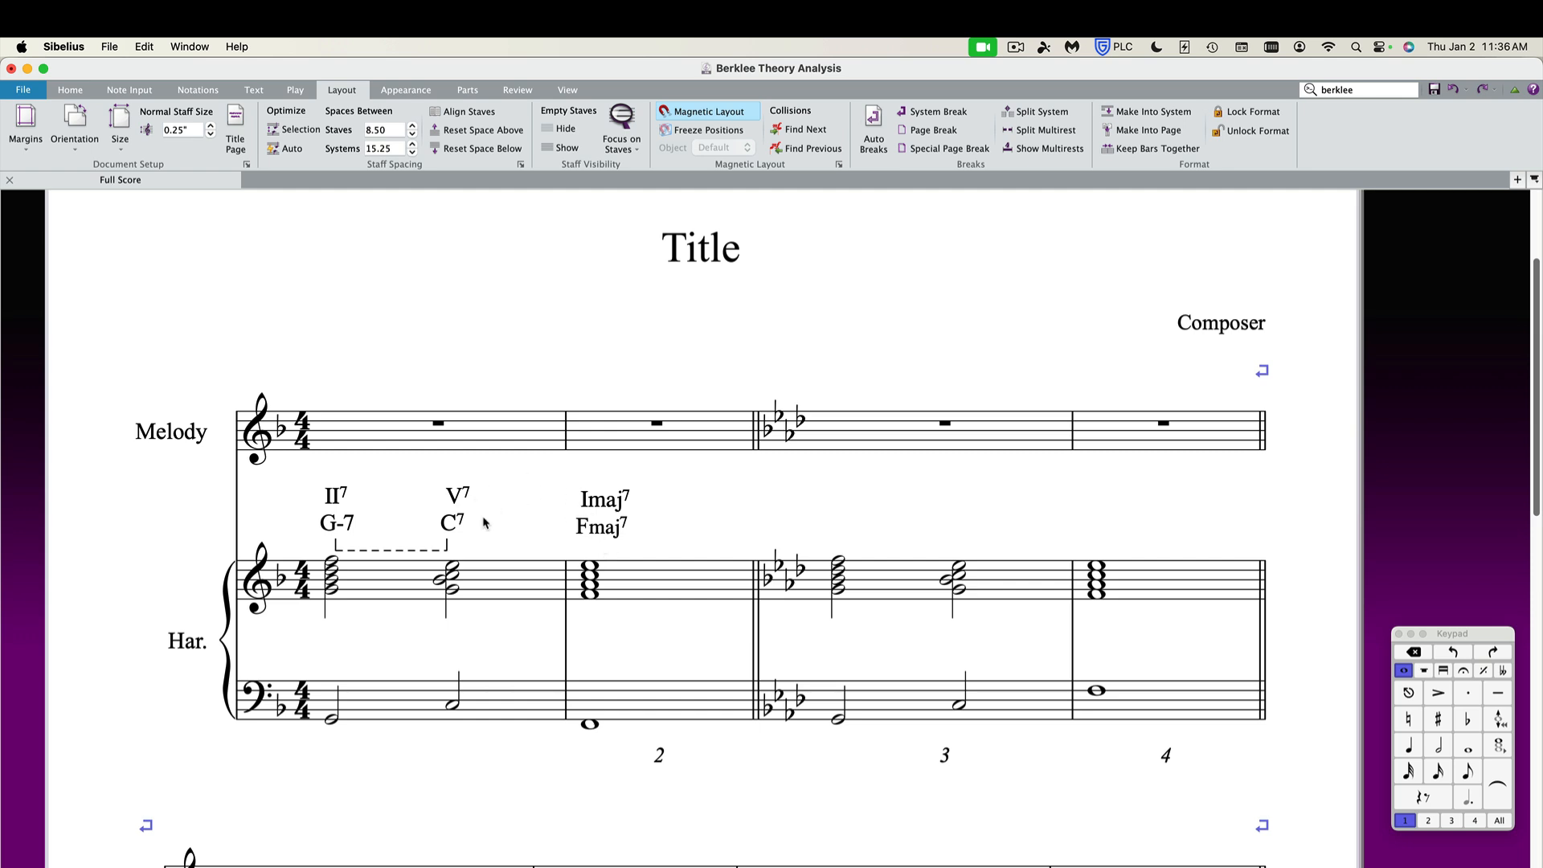
Try placing an Arrow Curved symbol between the C7 and Fmaj7 chord symbols.
{"action": "key", "text": "z"}
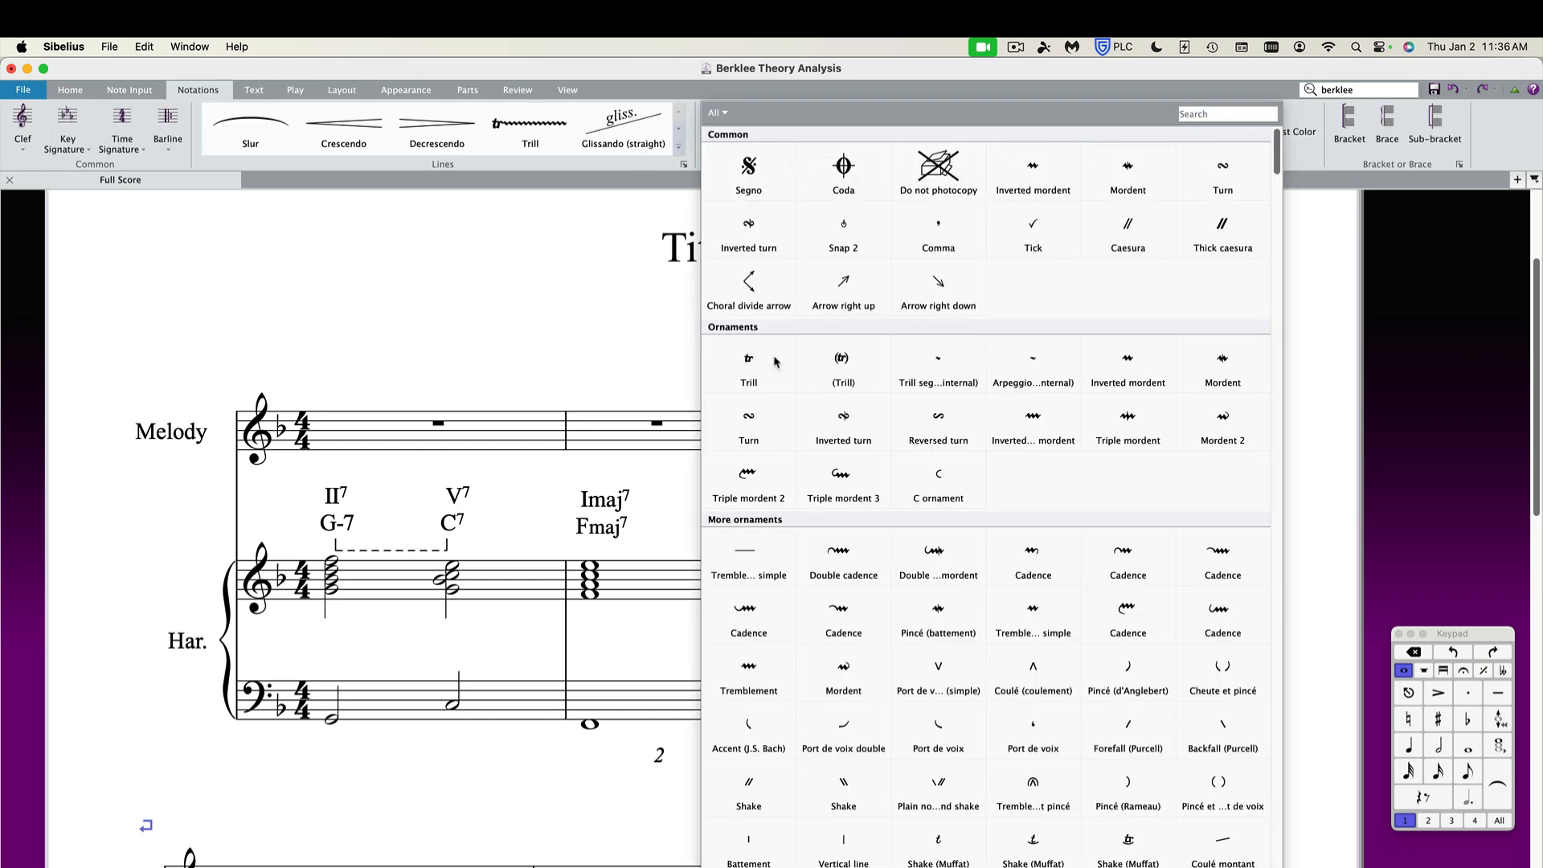
{"action": "left_click", "coordinate": [1191, 113]}
{"action": "type", "text": "ar"}
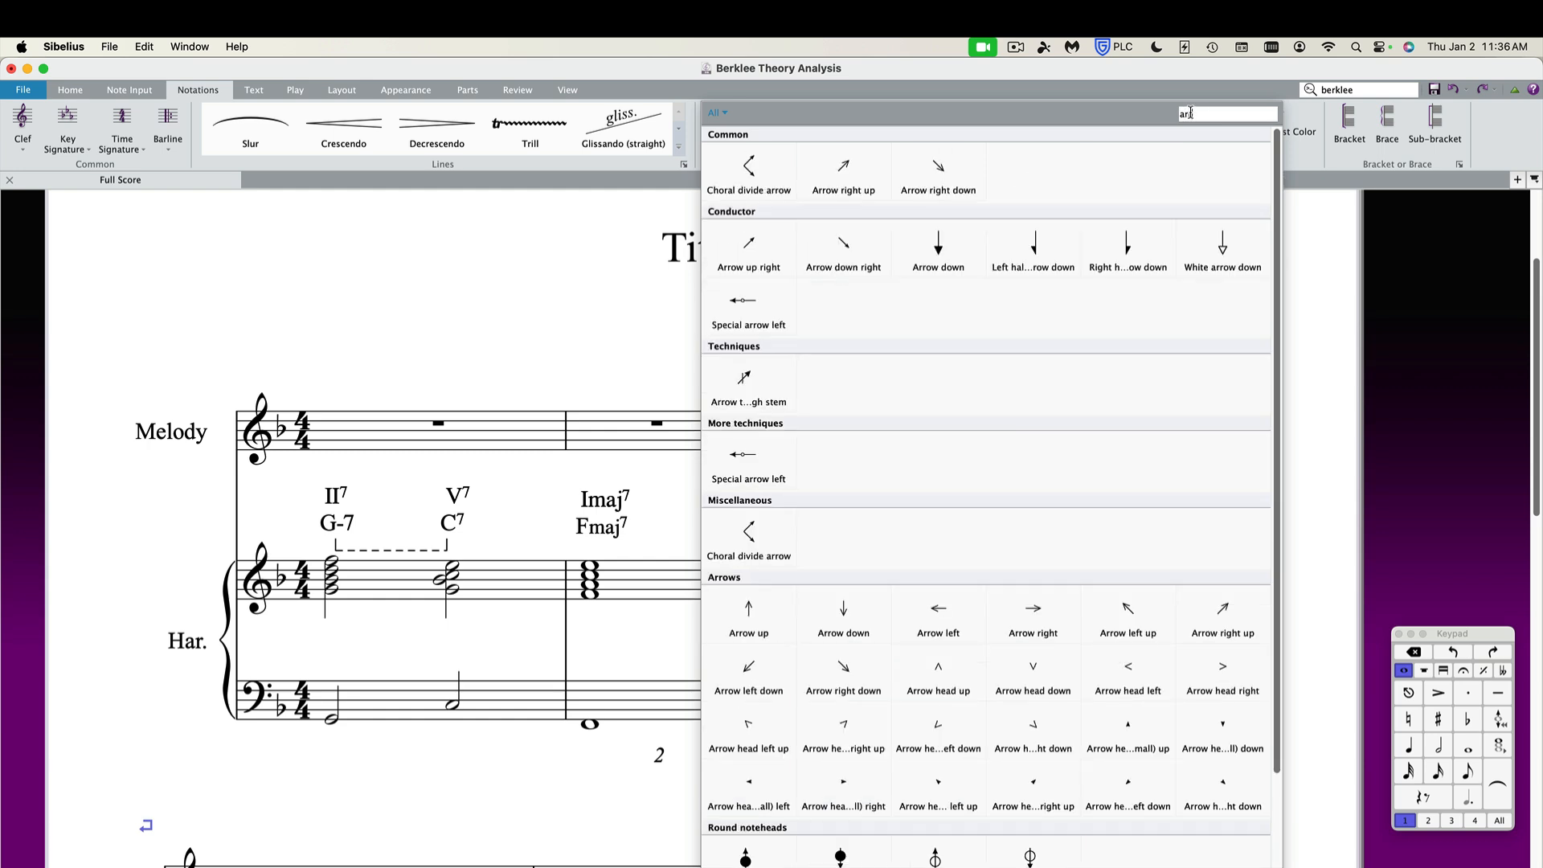
{"action": "type", "text": "row"}
{"action": "left_click_drag", "start_coordinate": [1228, 498], "coordinate": [1230, 616]}
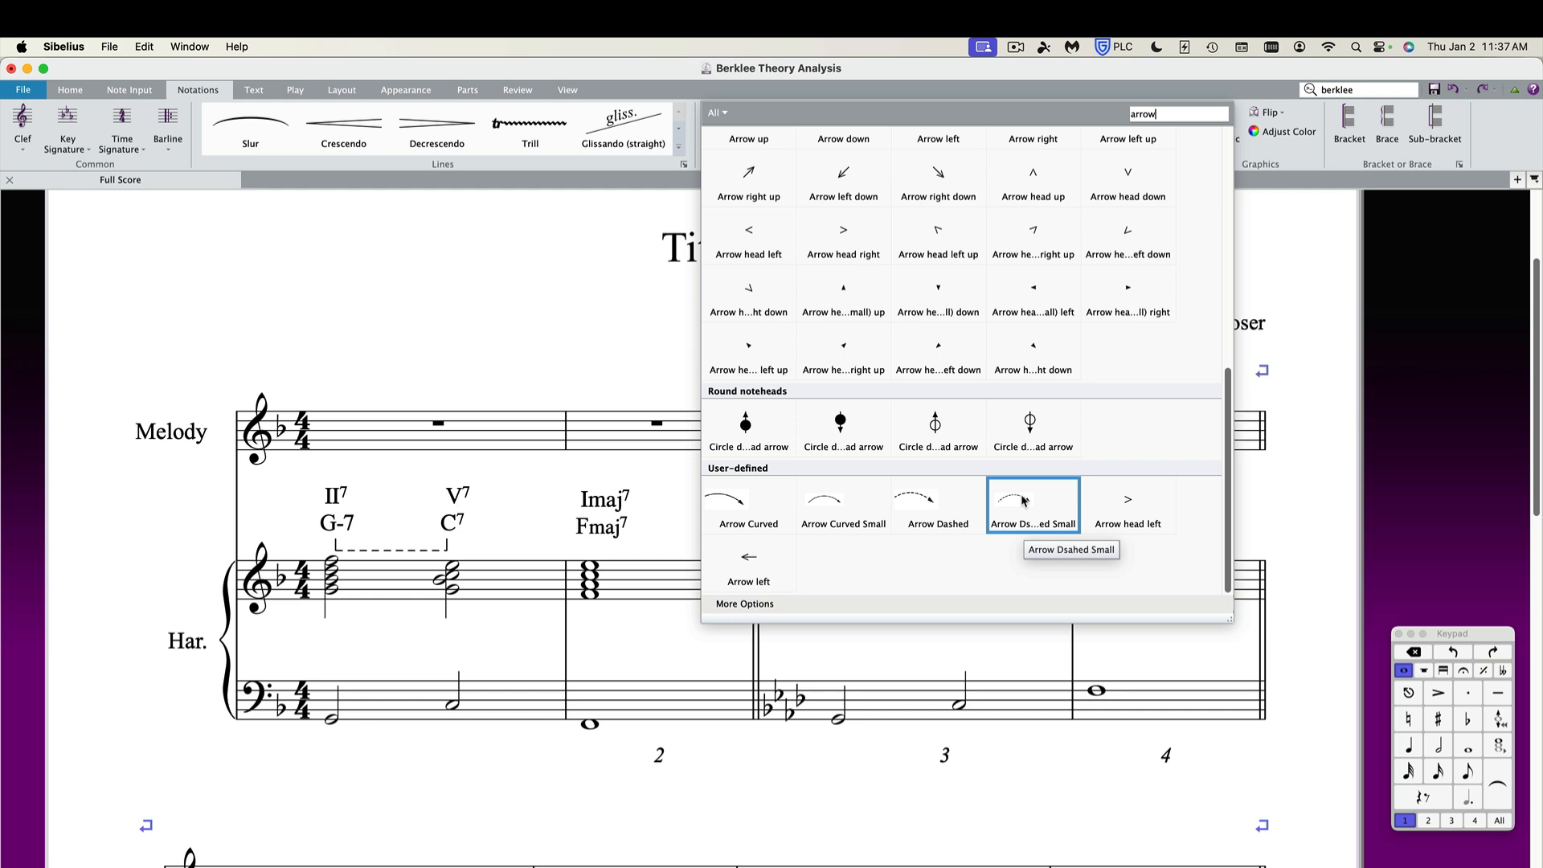
{"action": "left_click", "coordinate": [730, 506]}
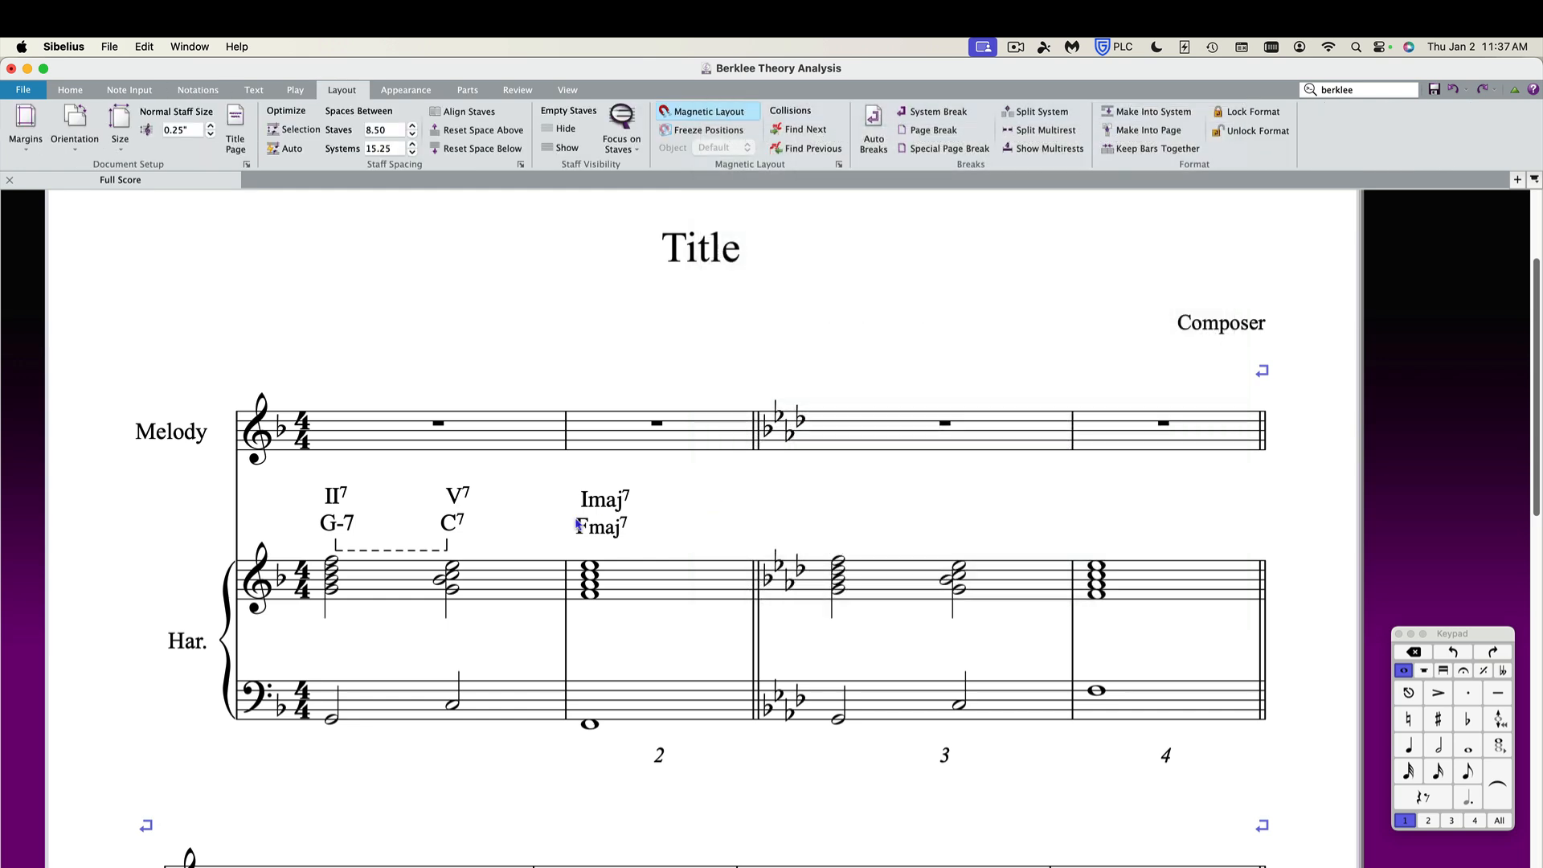
{"action": "left_click", "coordinate": [484, 536]}
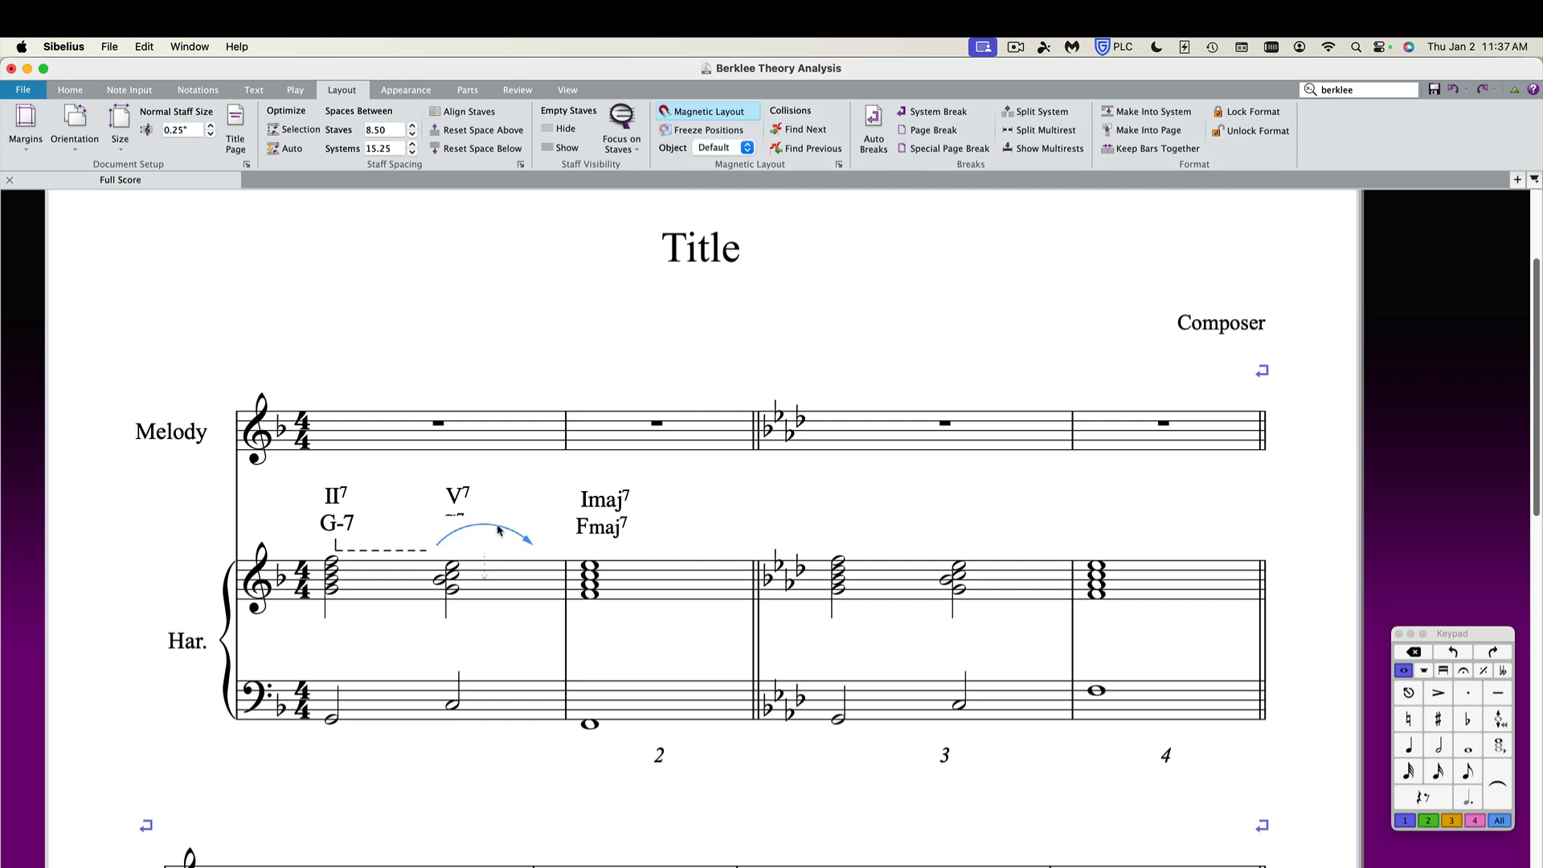
{"action": "left_click_drag", "start_coordinate": [498, 531], "coordinate": [533, 527]}
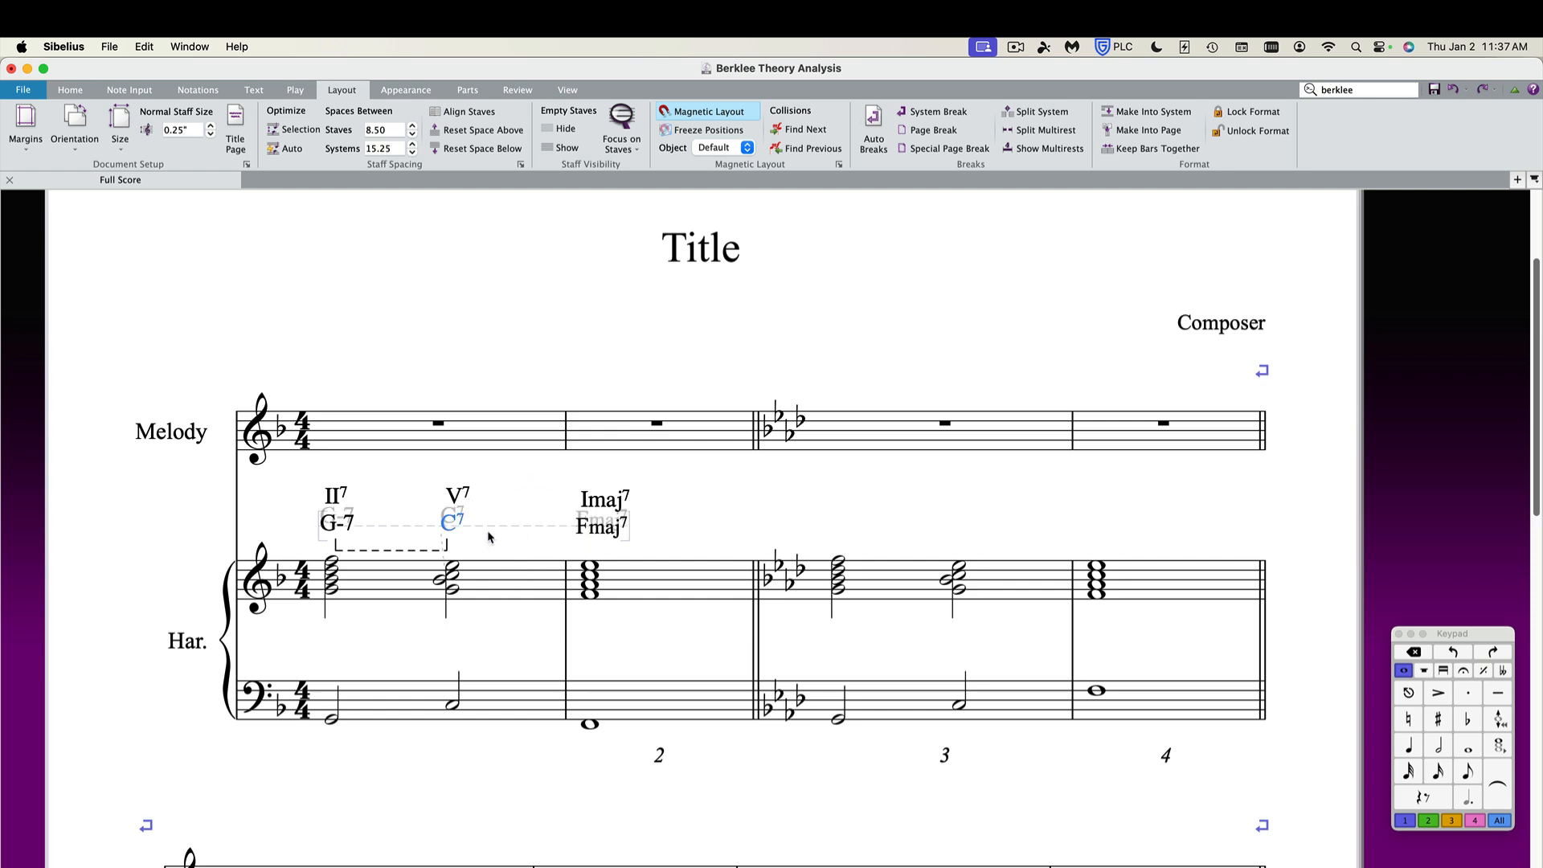
Place an Arrow Curved Small symbol between C7 and Fmaj7, then delete it.
{"action": "type", "text": "z"}
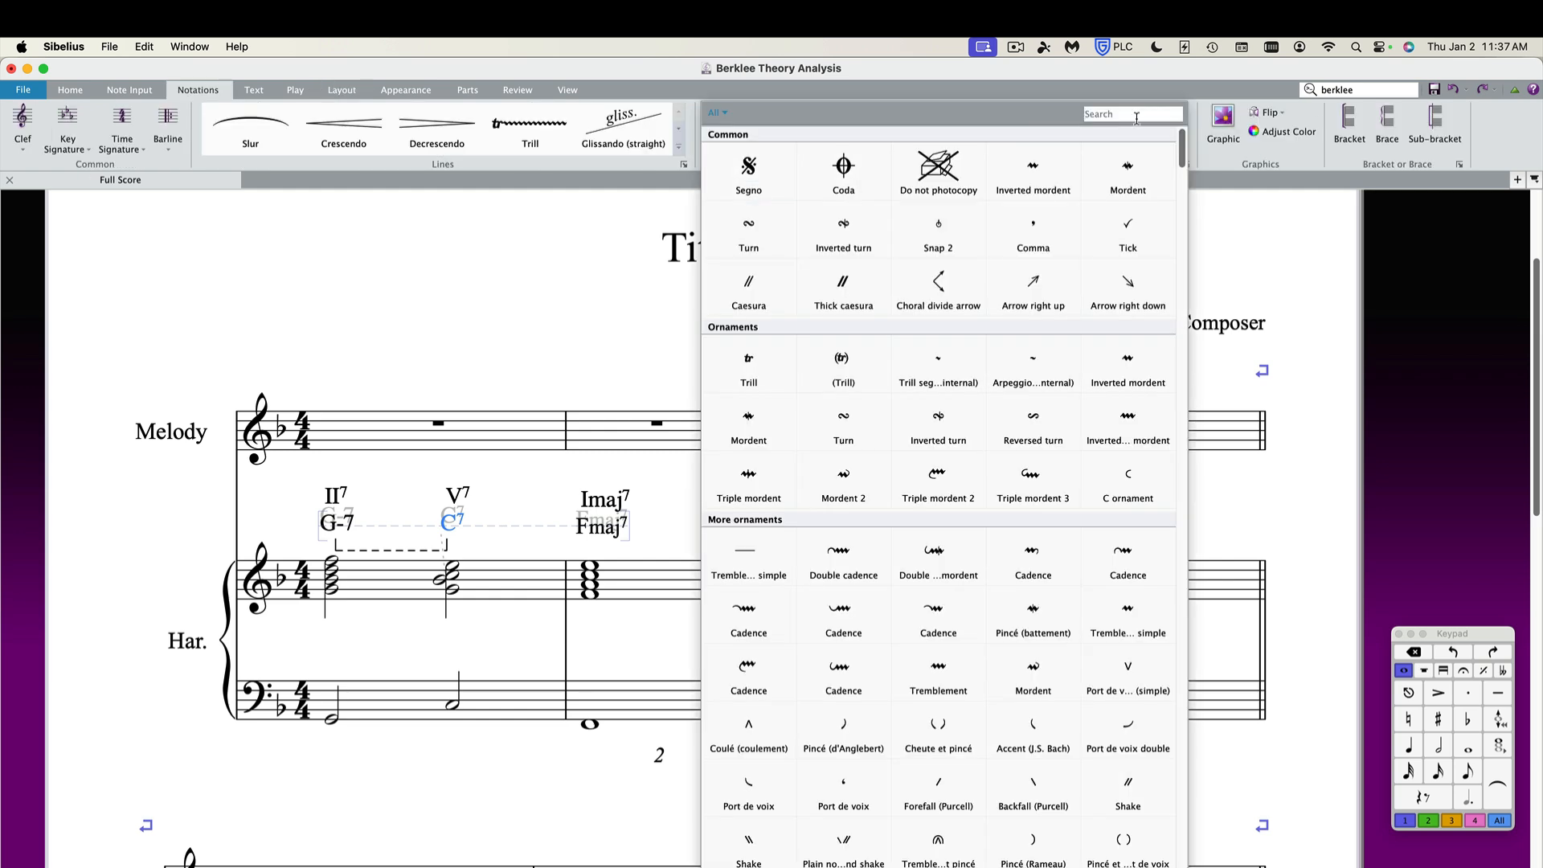
{"action": "type", "text": "arrow"}
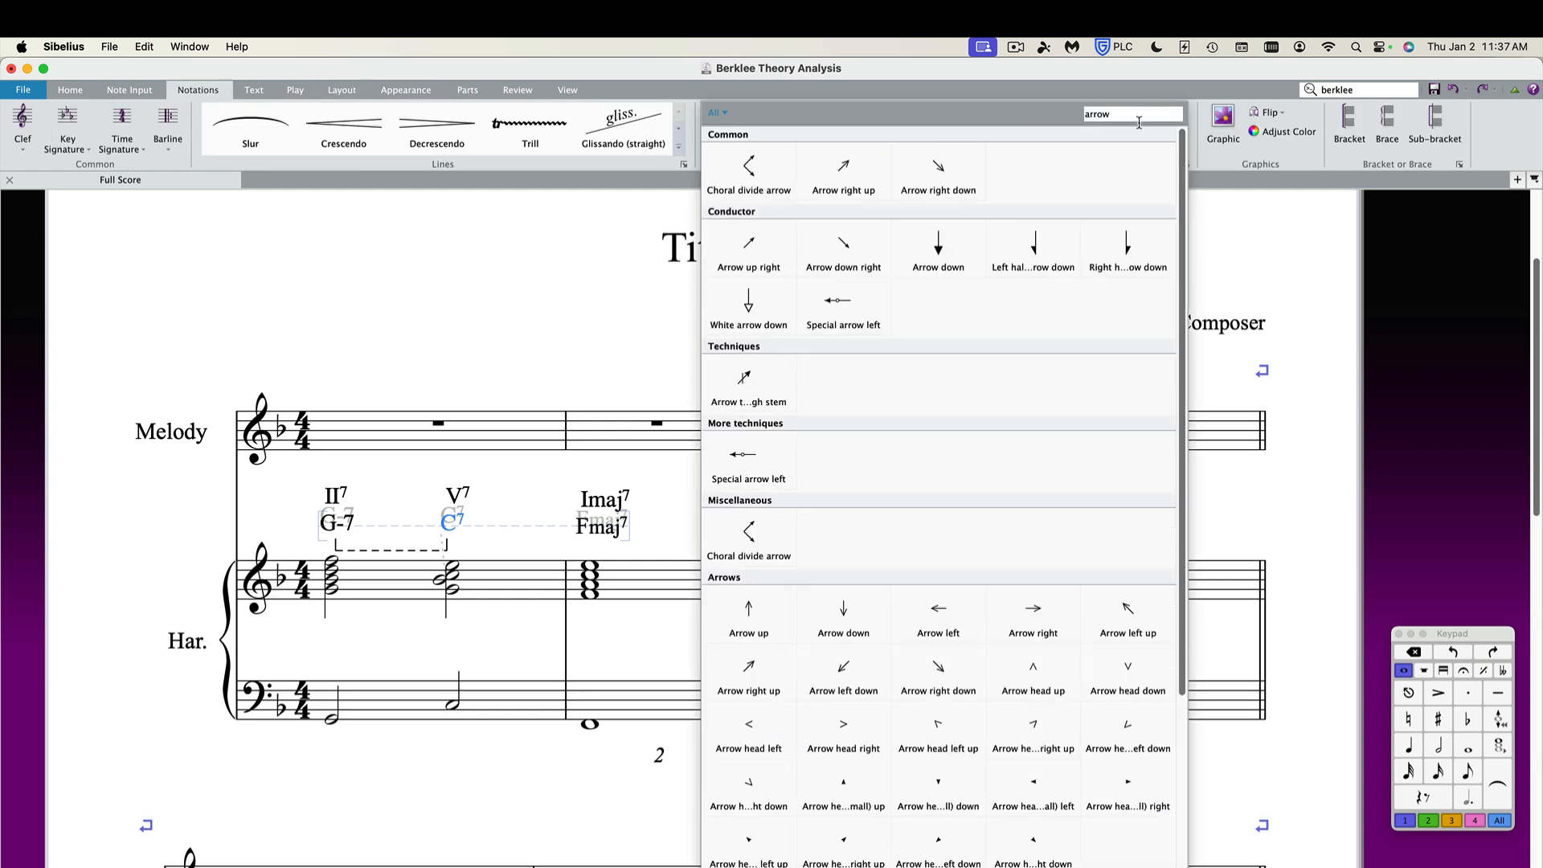
{"action": "scroll", "coordinate": [1039, 553], "scroll_direction": "down", "scroll_amount": 3}
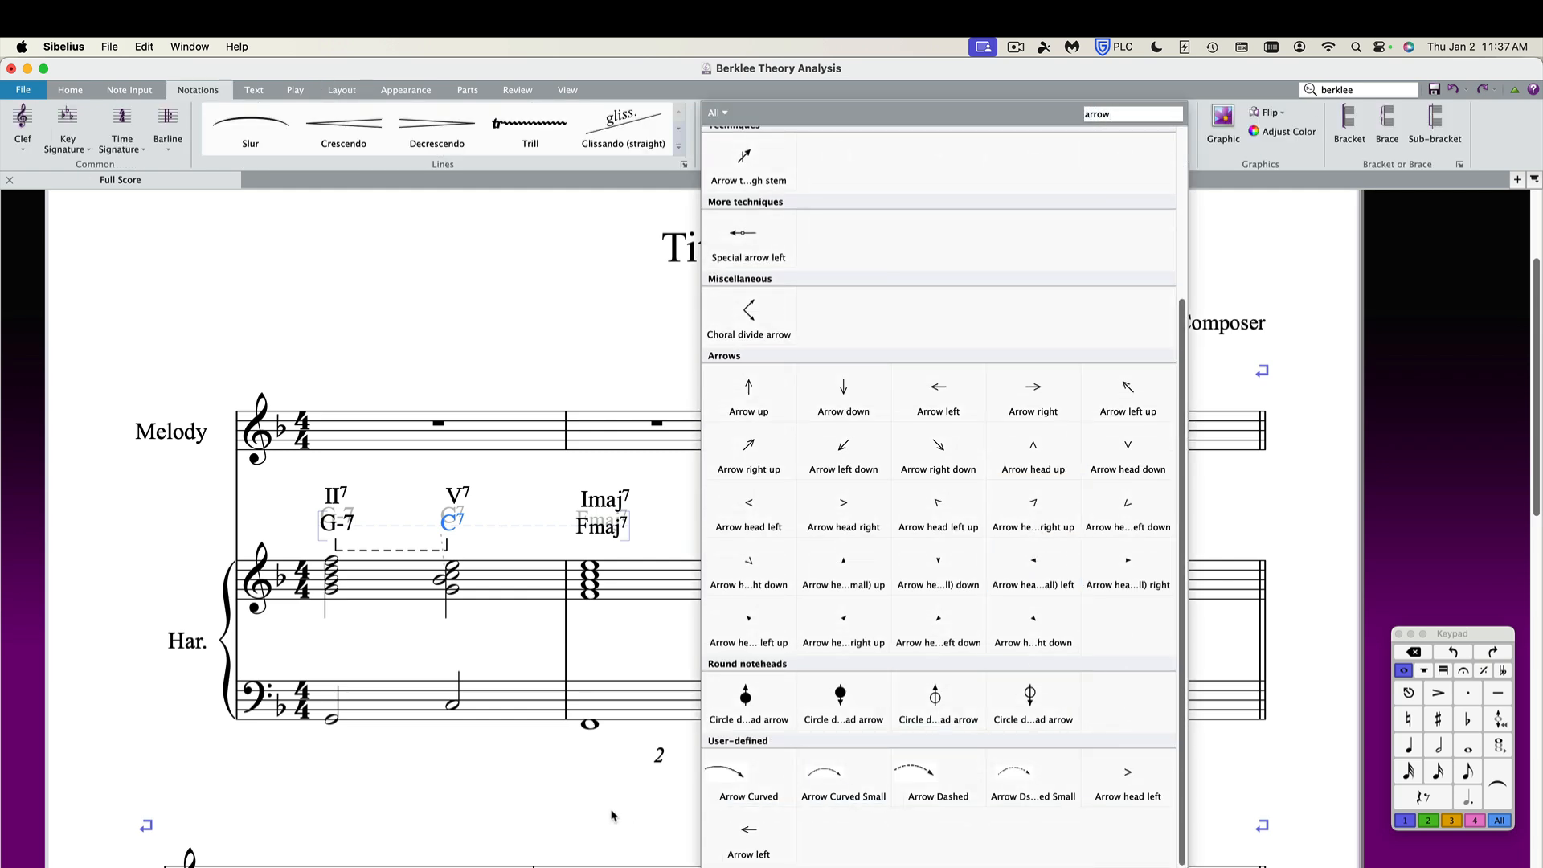
{"action": "left_click", "coordinate": [843, 775]}
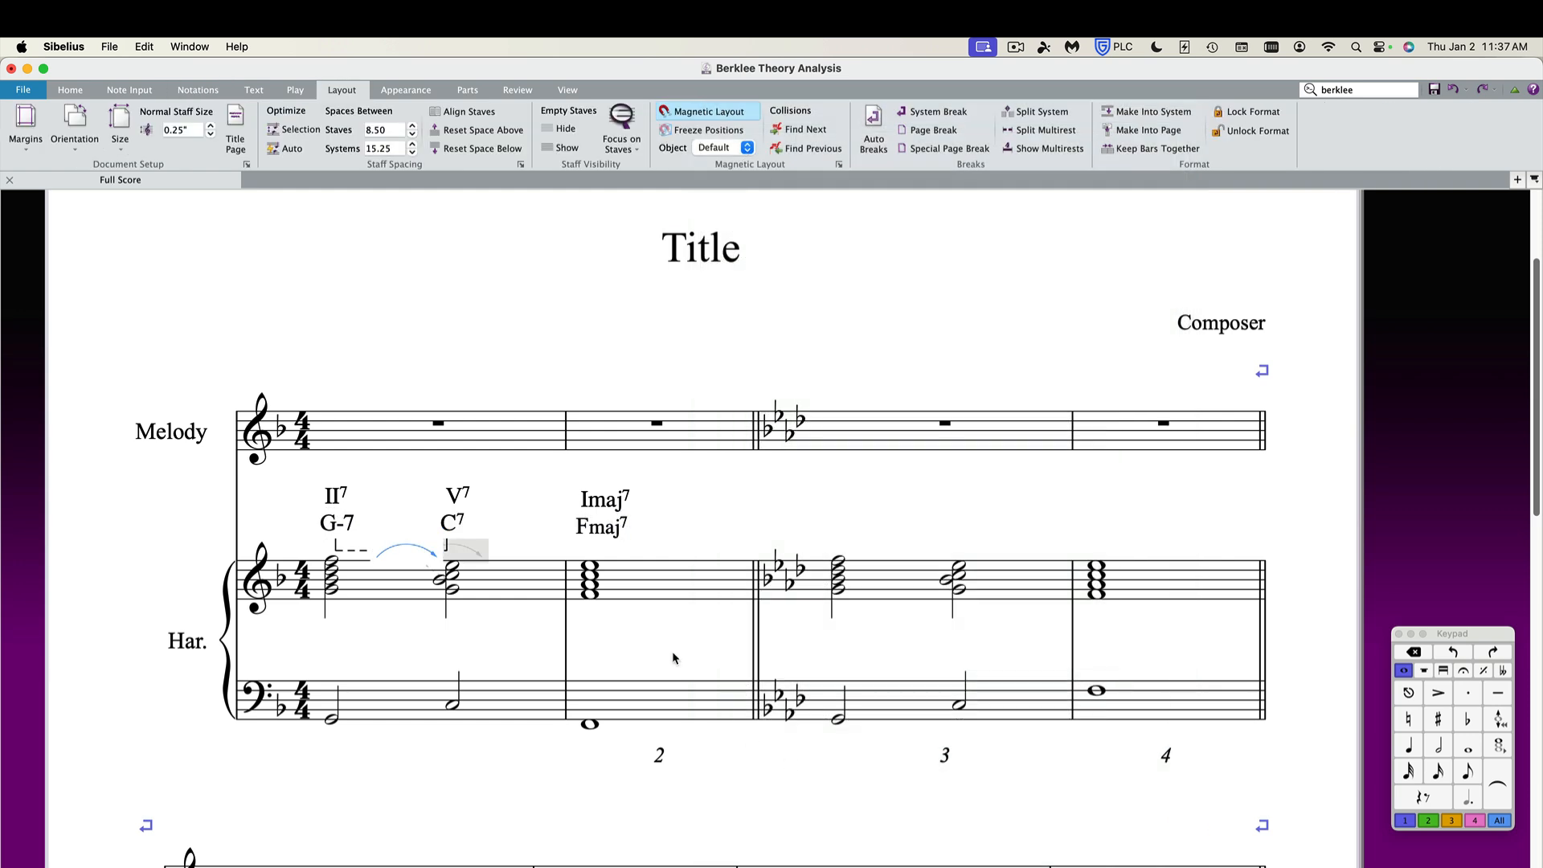
{"action": "left_click_drag", "start_coordinate": [432, 552], "coordinate": [536, 524]}
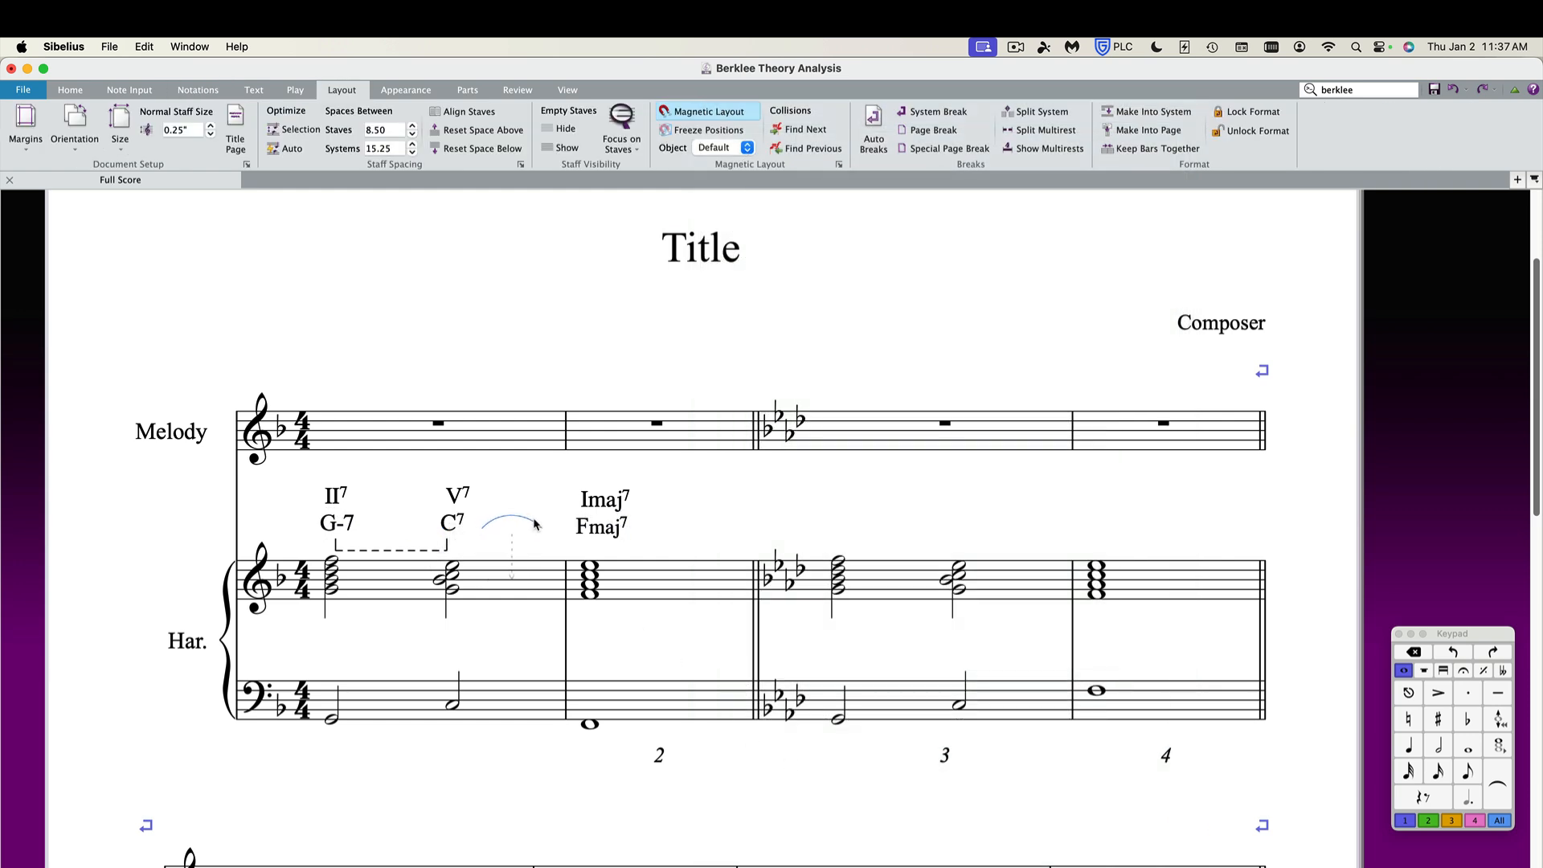
{"action": "left_click", "coordinate": [522, 487]}
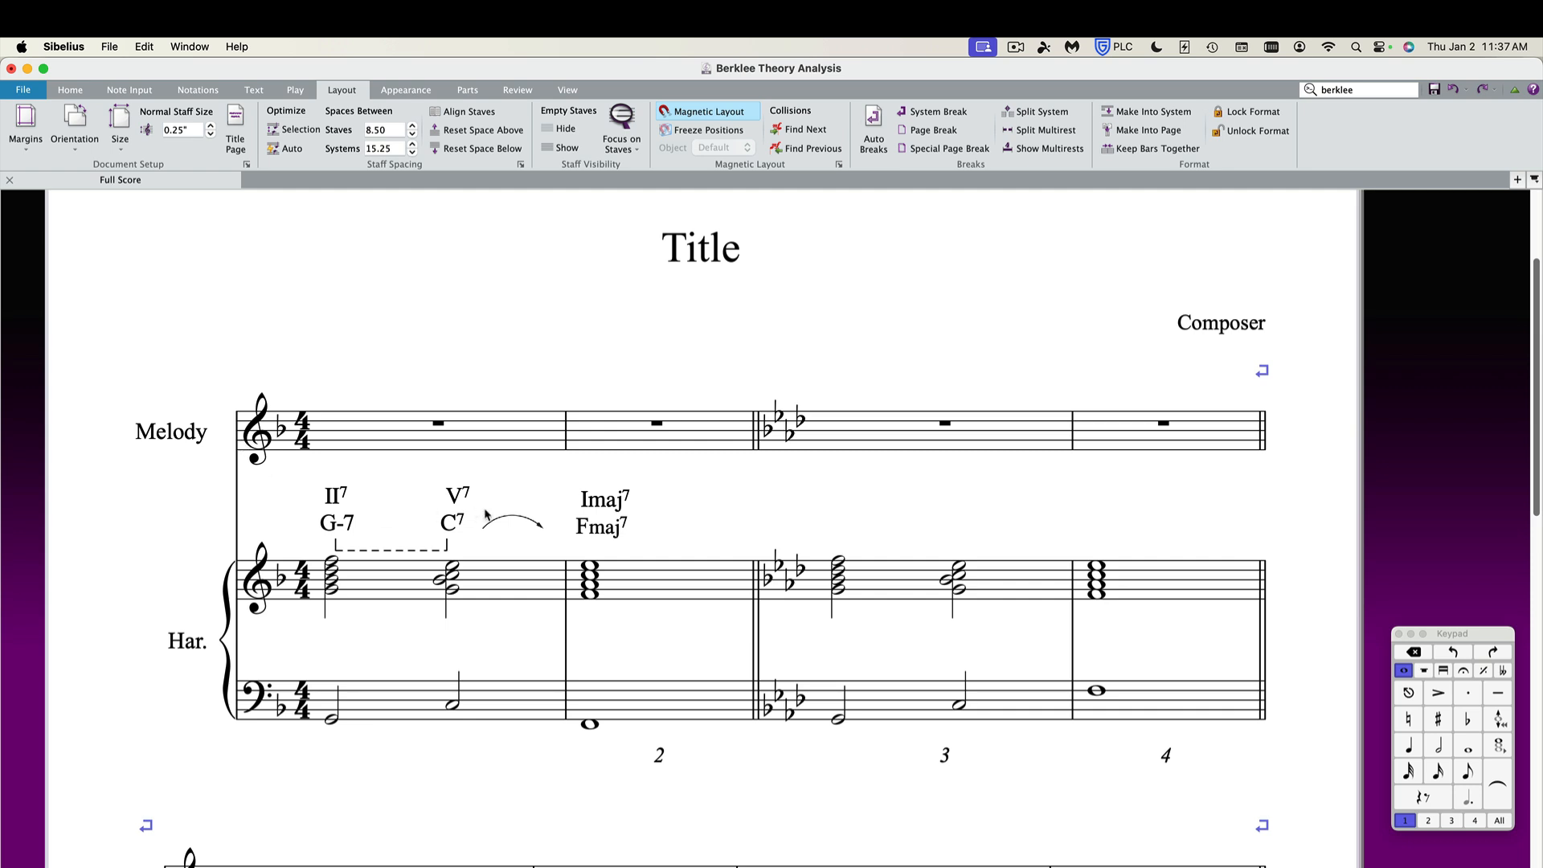
{"action": "left_click", "coordinate": [511, 521]}
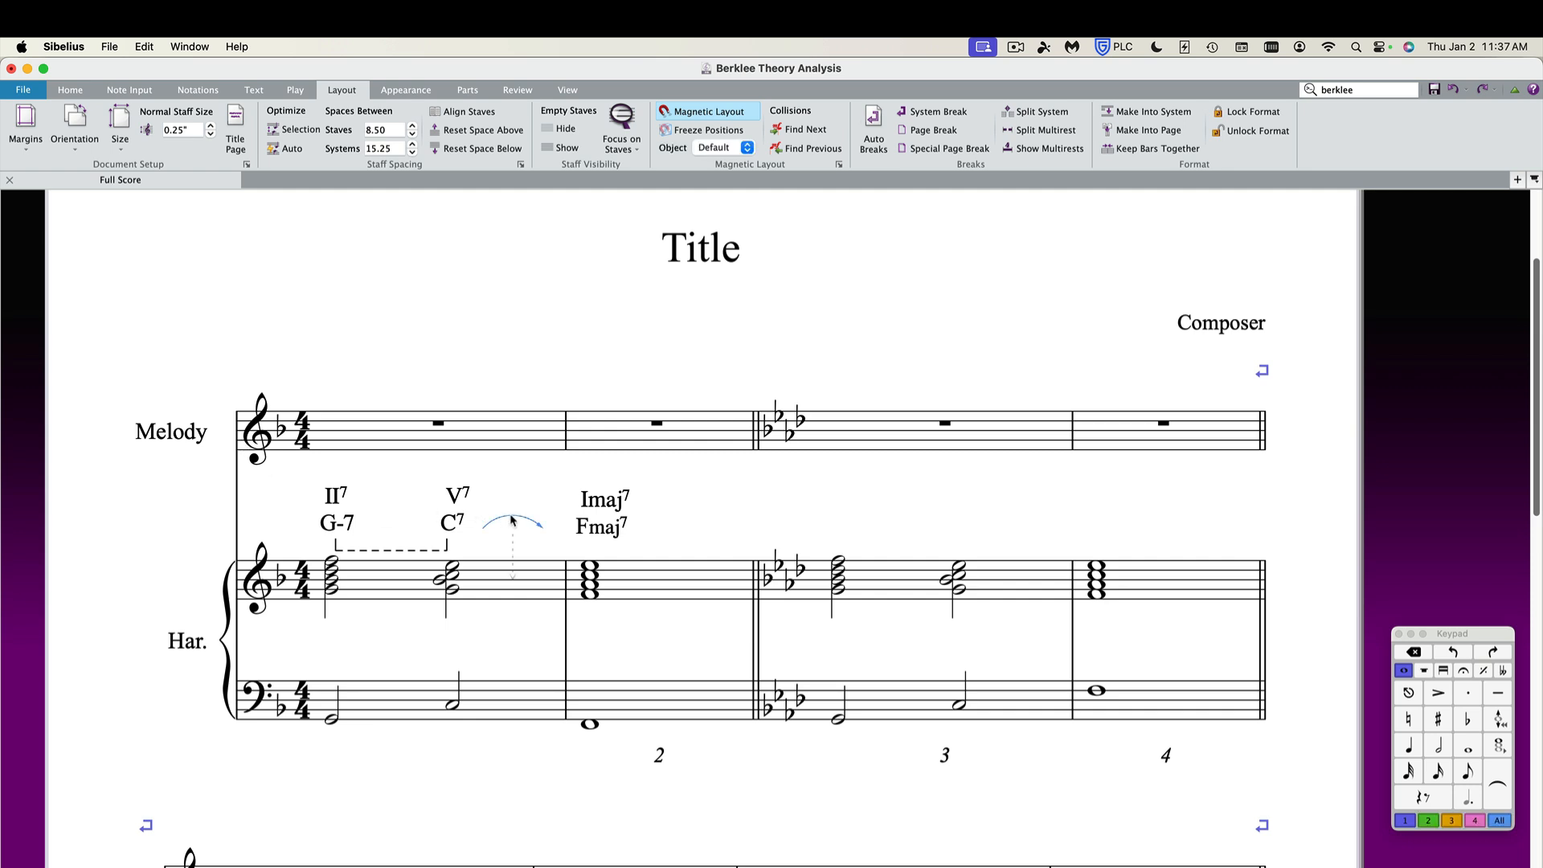
{"action": "key", "text": "Delete"}
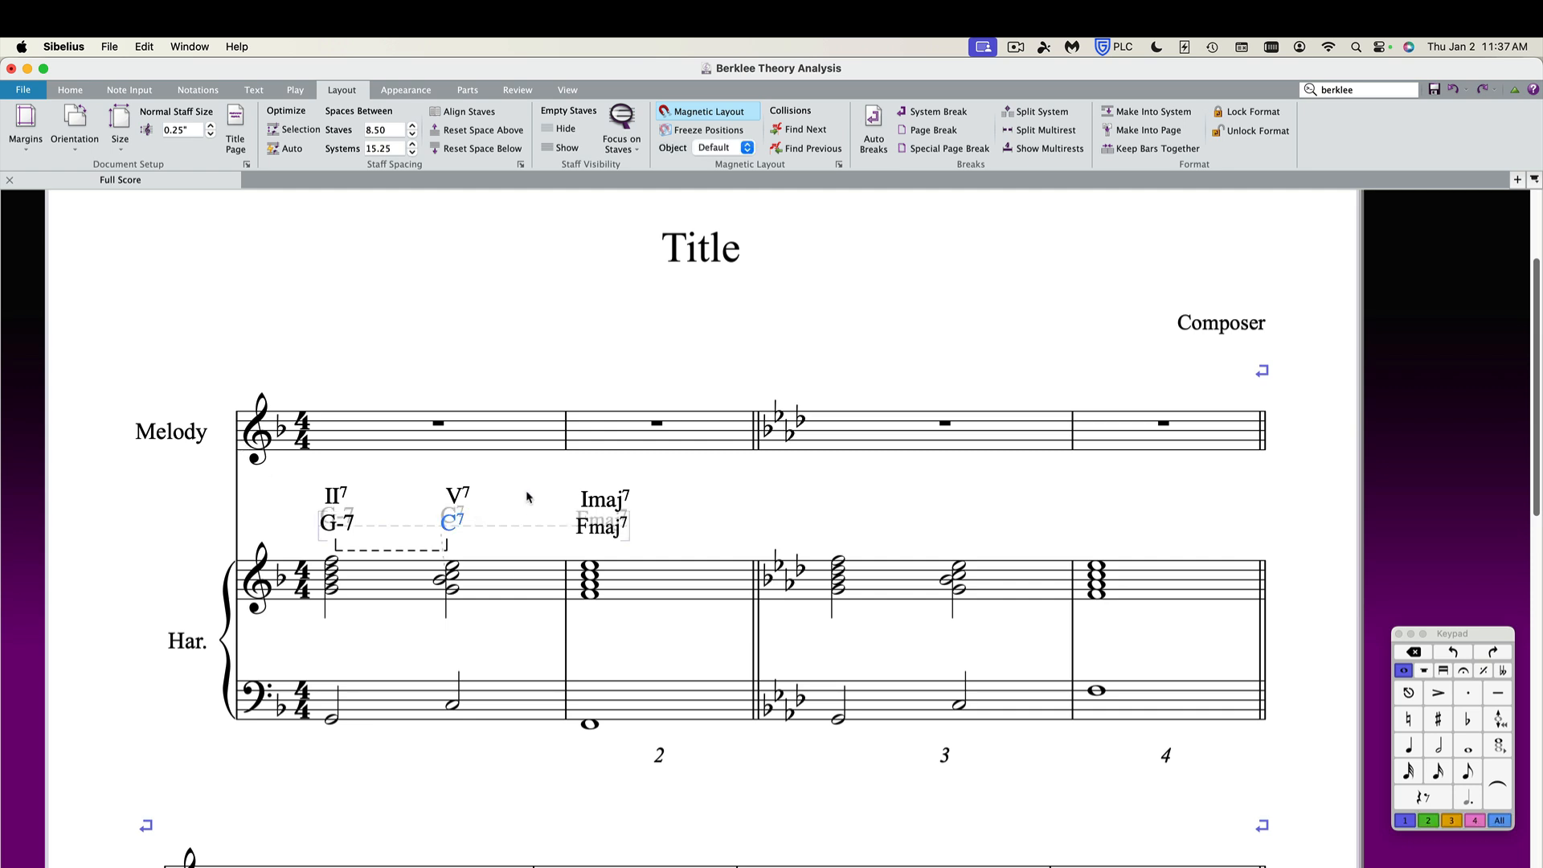
Place an Arrow Dashed Small symbol after the C7 chord, then delete it.
{"action": "key", "text": "z"}
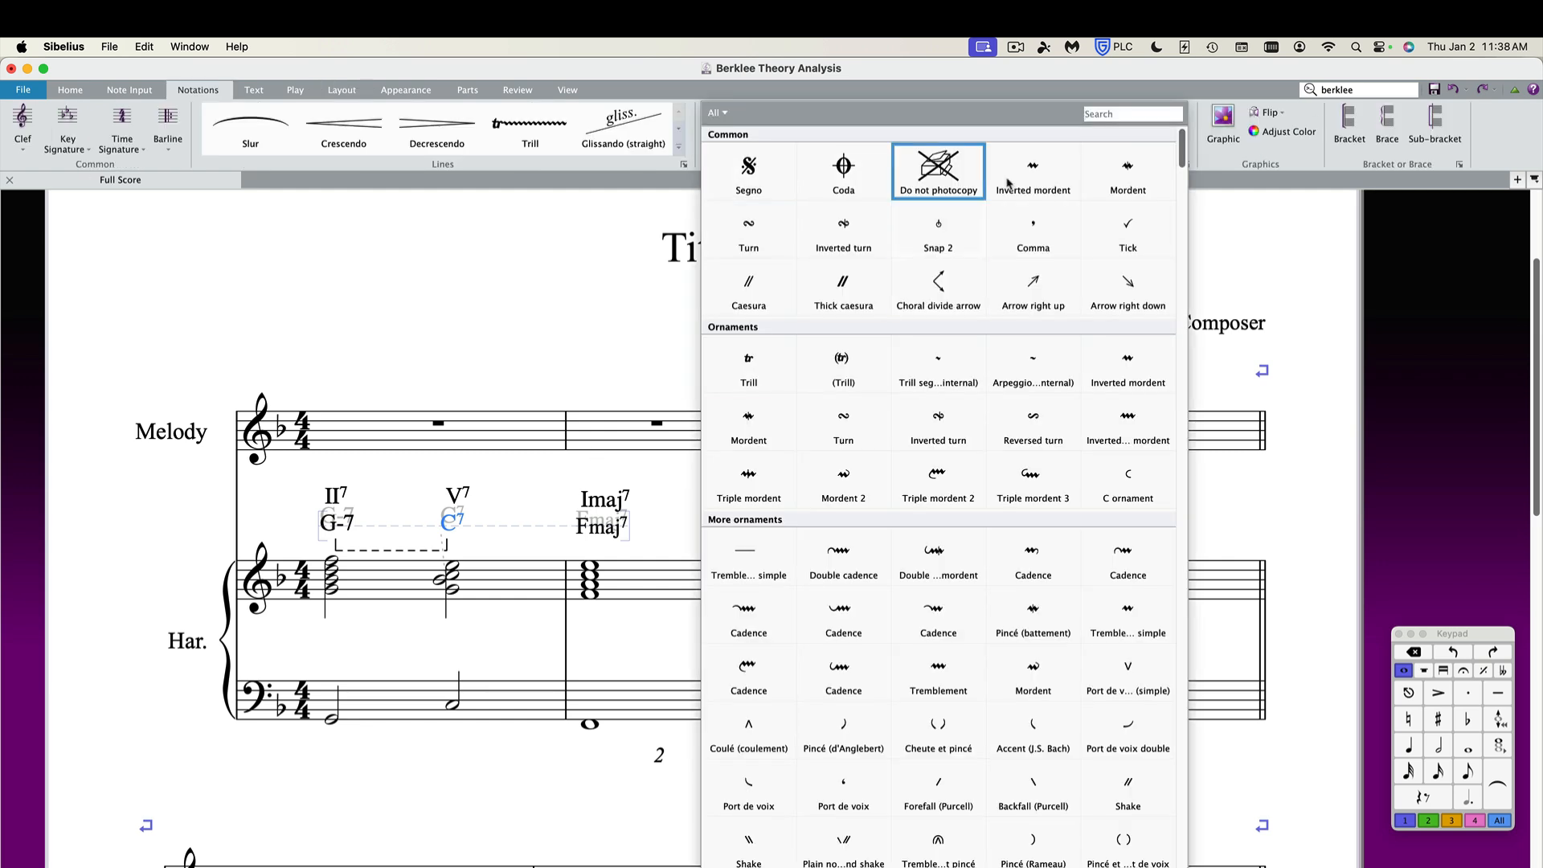
{"action": "type", "text": "arrow"}
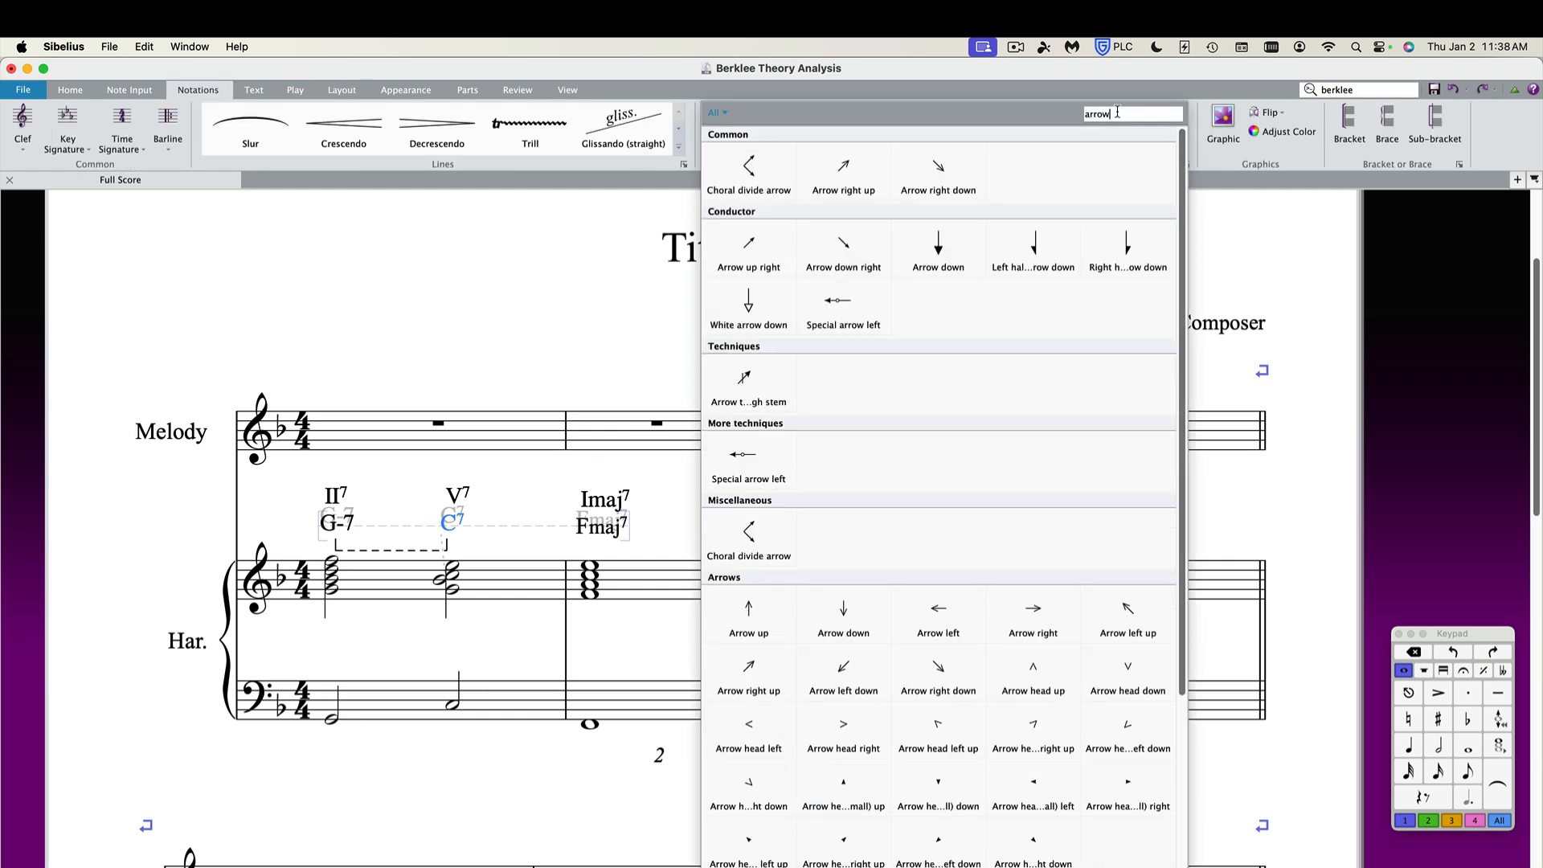
{"action": "scroll", "coordinate": [990, 750], "scroll_direction": "down", "scroll_amount": 3}
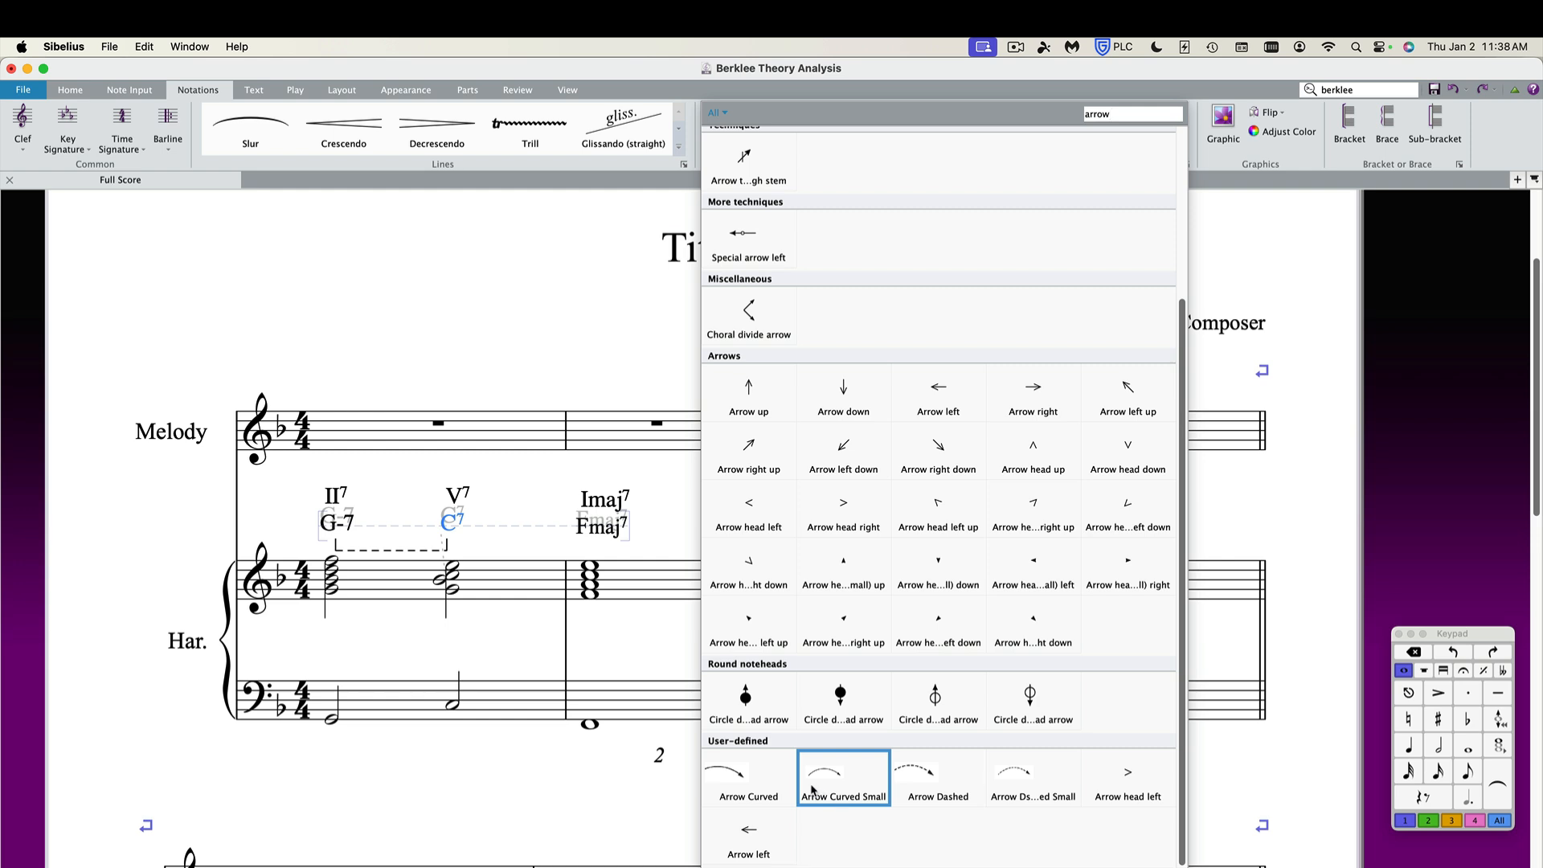
{"action": "left_click", "coordinate": [1014, 778]}
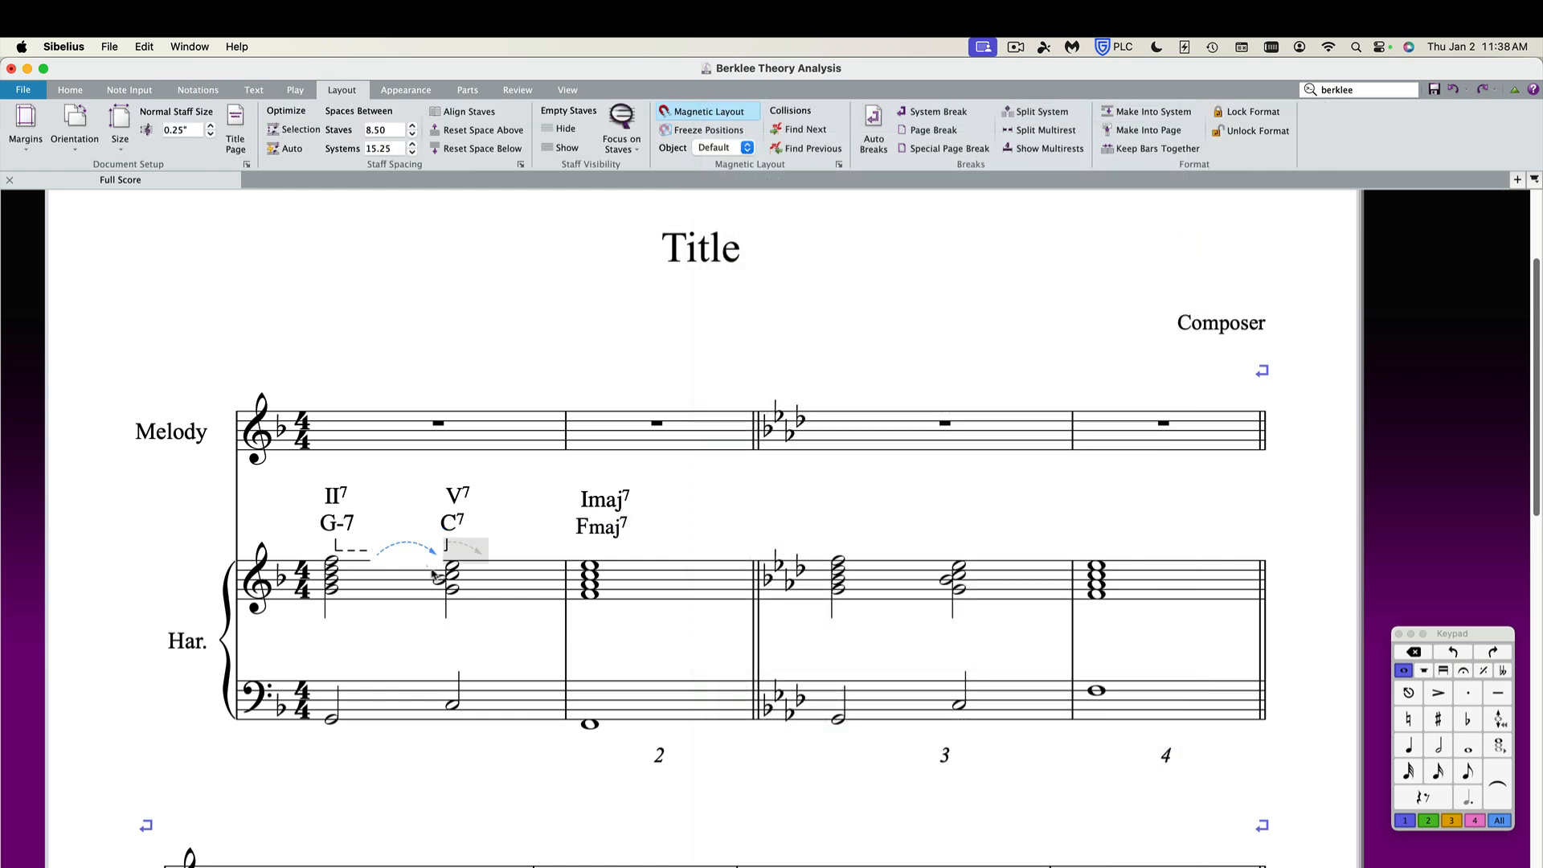
{"action": "left_click_drag", "start_coordinate": [399, 552], "coordinate": [467, 518]}
{"action": "left_click", "coordinate": [372, 484]}
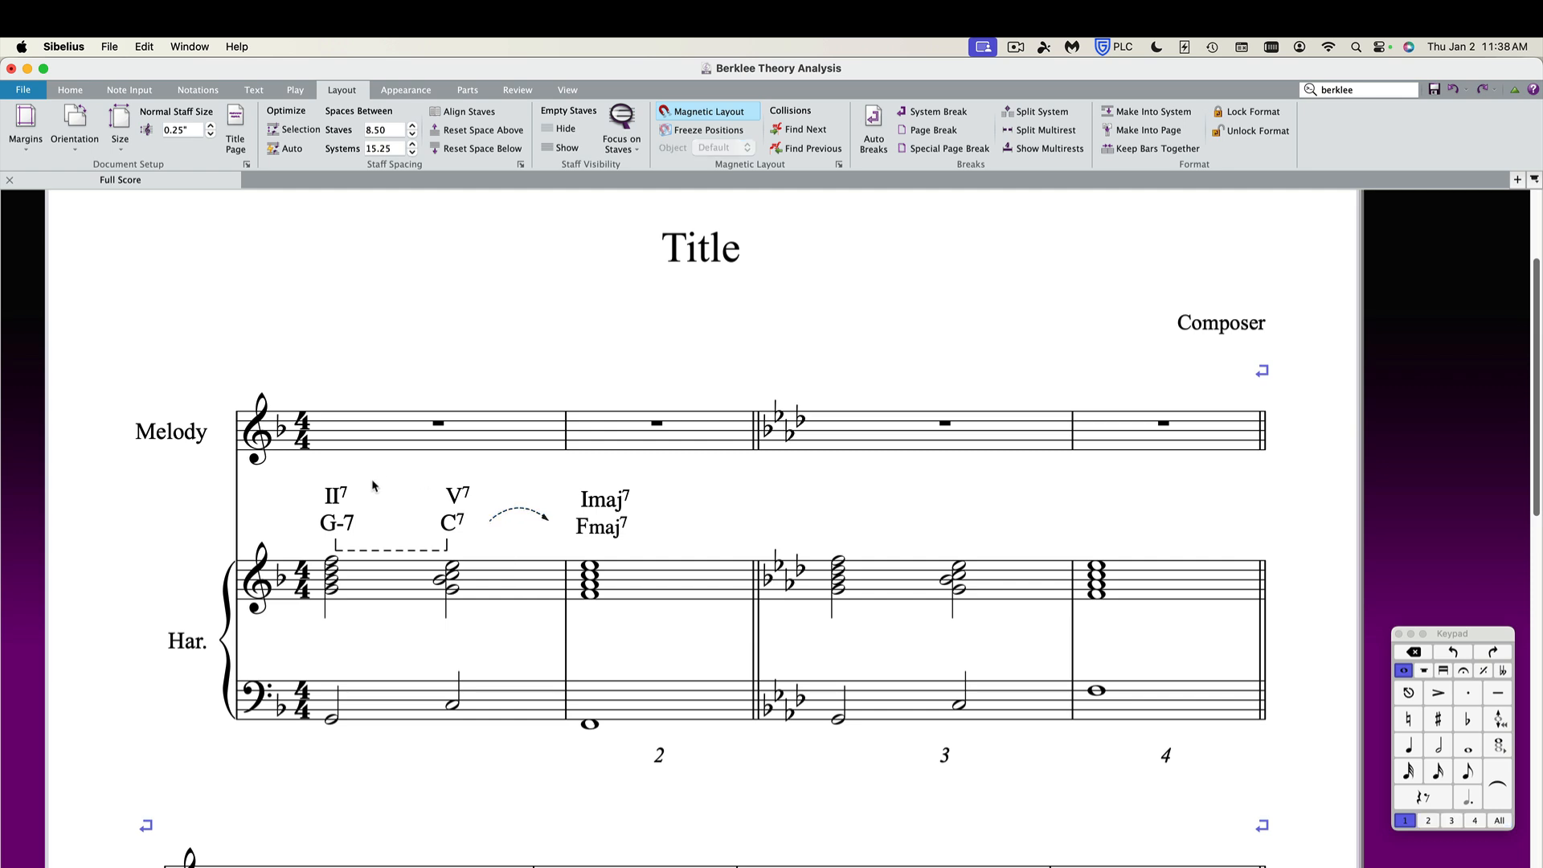
{"action": "left_click", "coordinate": [524, 514]}
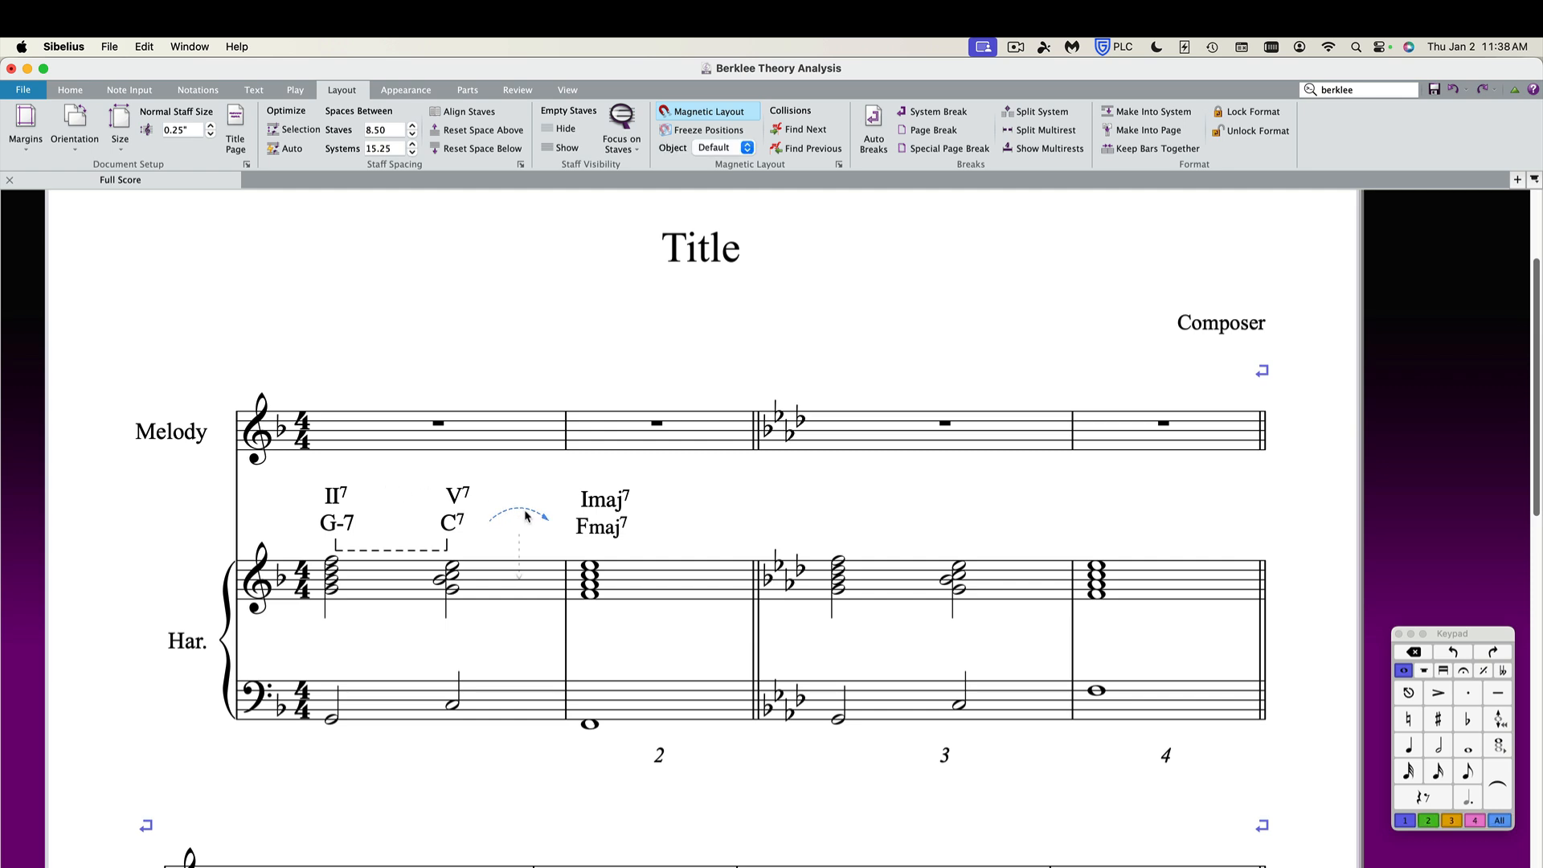
{"action": "key", "text": "Delete"}
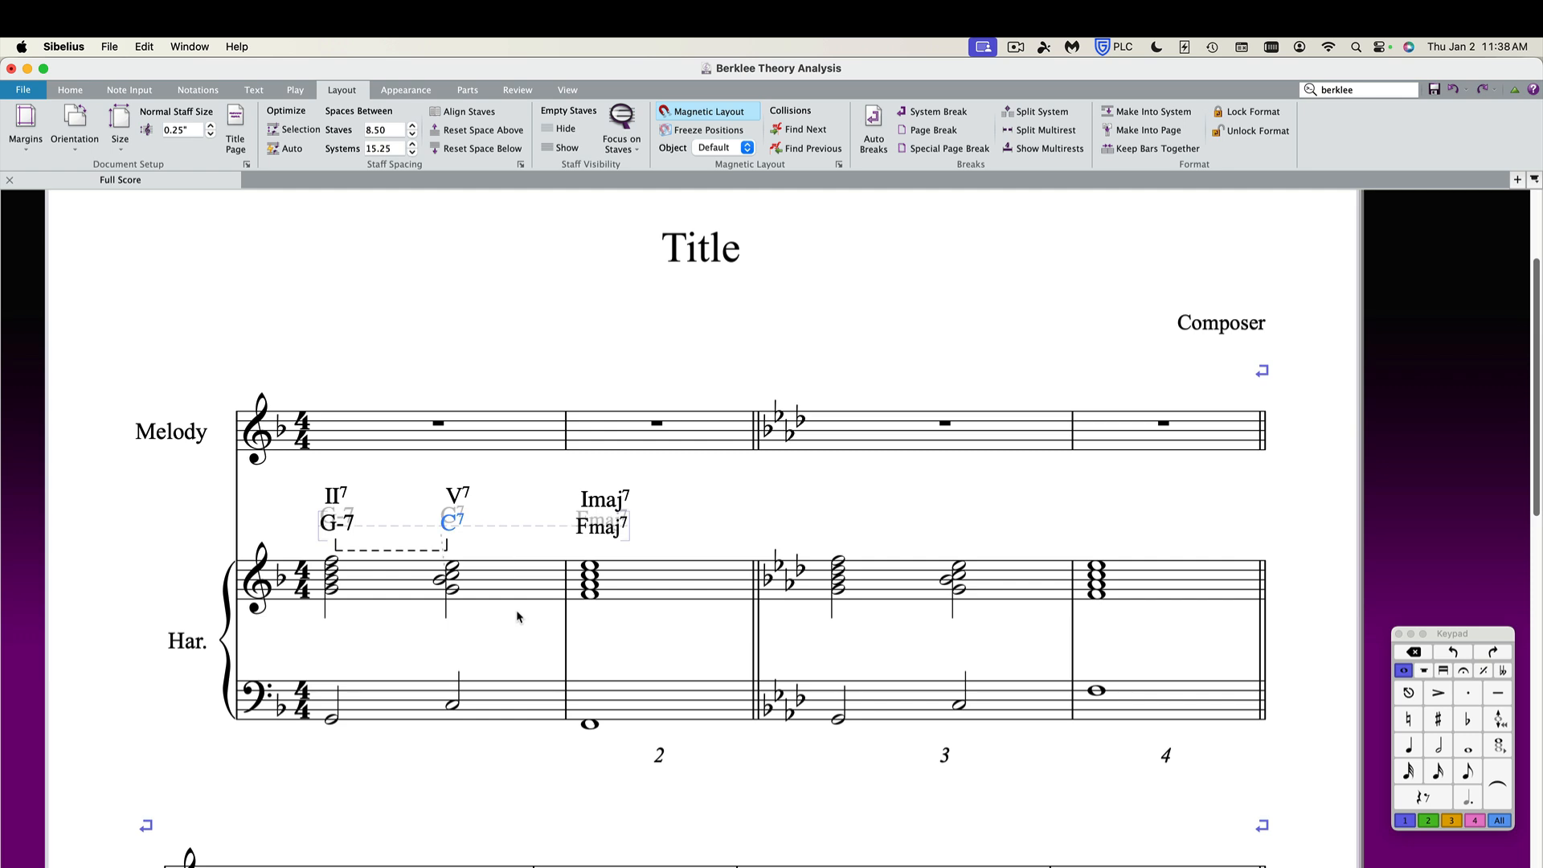
{"action": "left_click", "coordinate": [505, 645]}
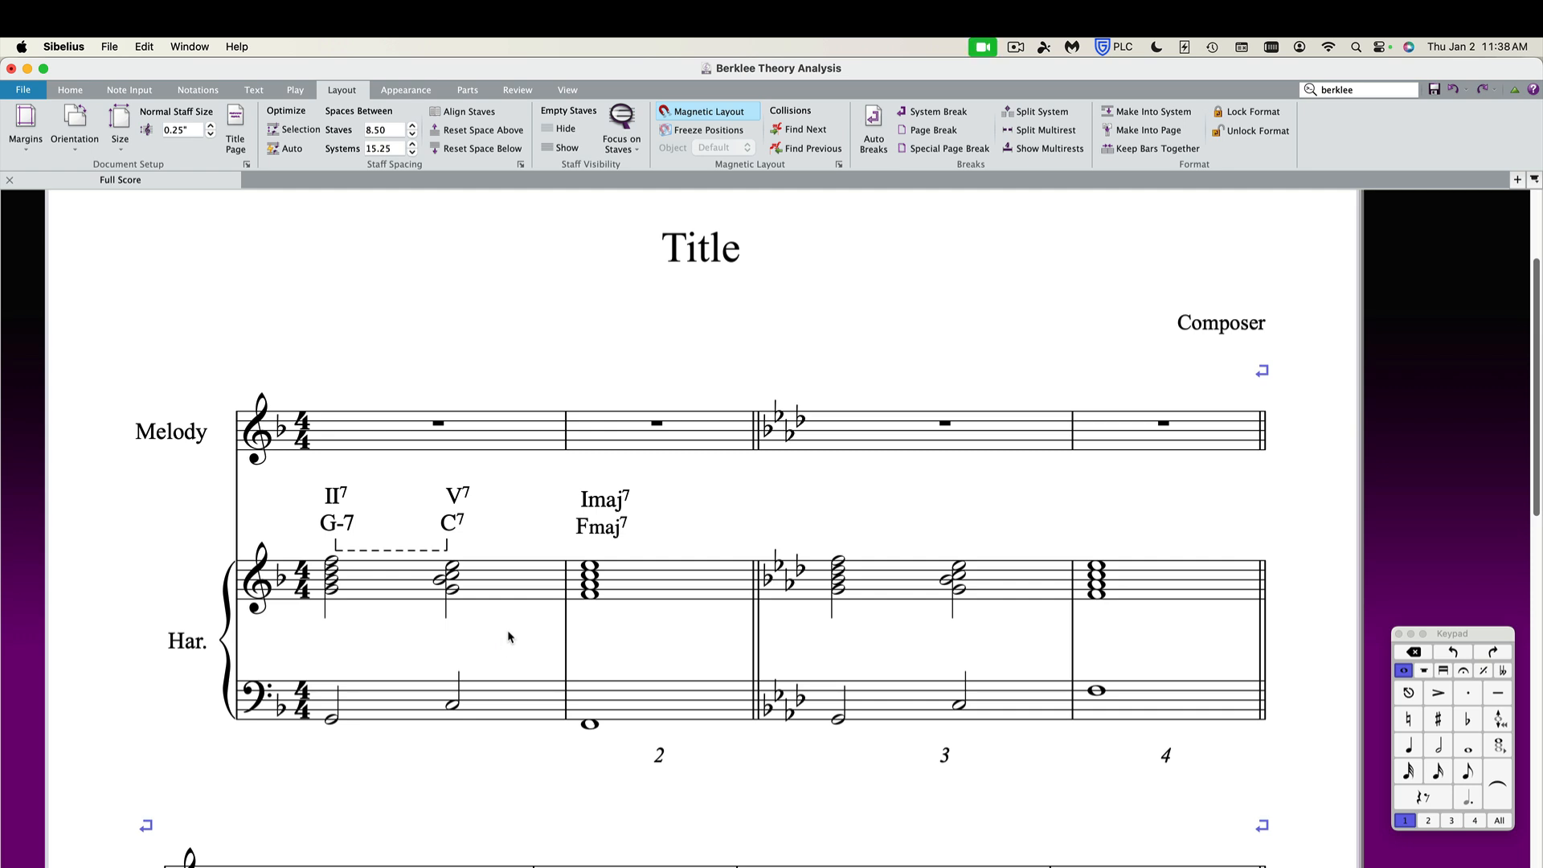
Switch to Finder and bring the Arrow graphic file from the Arrows folder into the score after bar 1.
{"action": "key", "text": "super+Tab"}
{"action": "key", "text": "super+Tab"}
{"action": "key", "text": "super+Tab"}
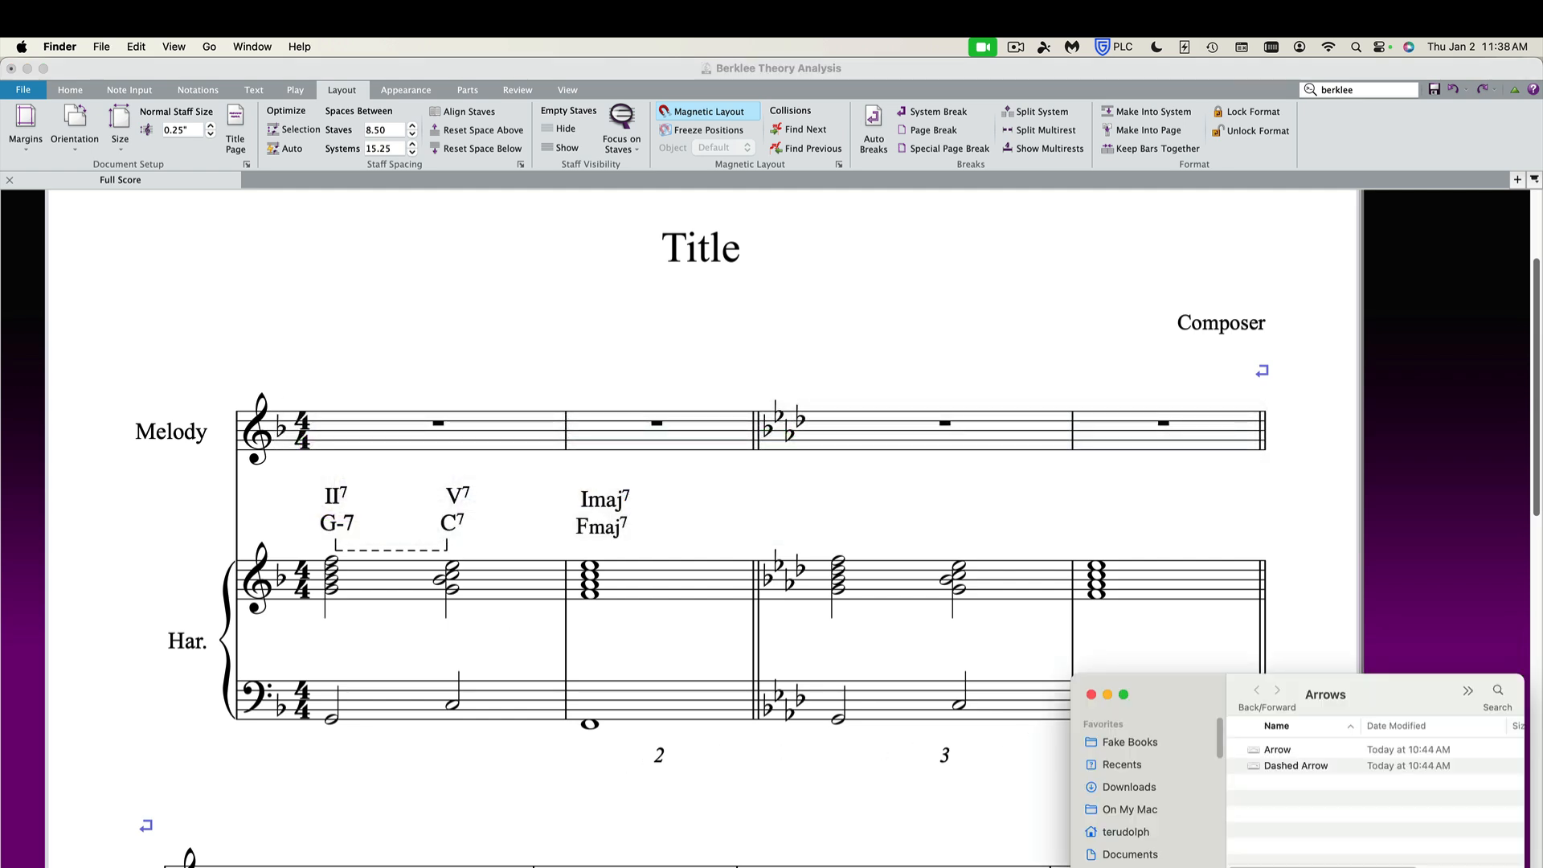
{"action": "left_click", "coordinate": [1279, 750]}
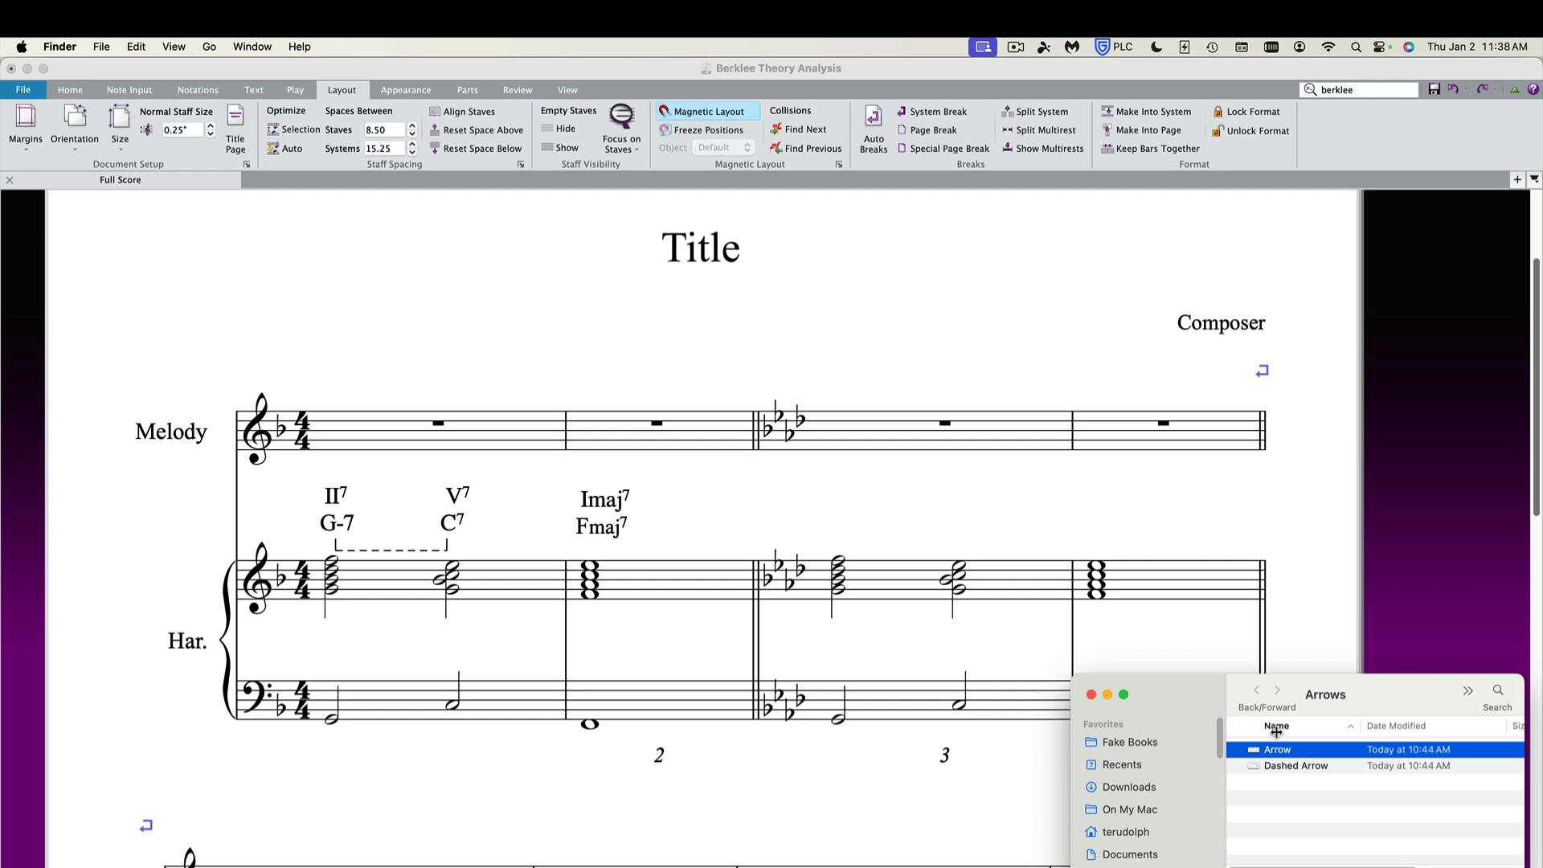
{"action": "left_click_drag", "start_coordinate": [1277, 751], "coordinate": [526, 514]}
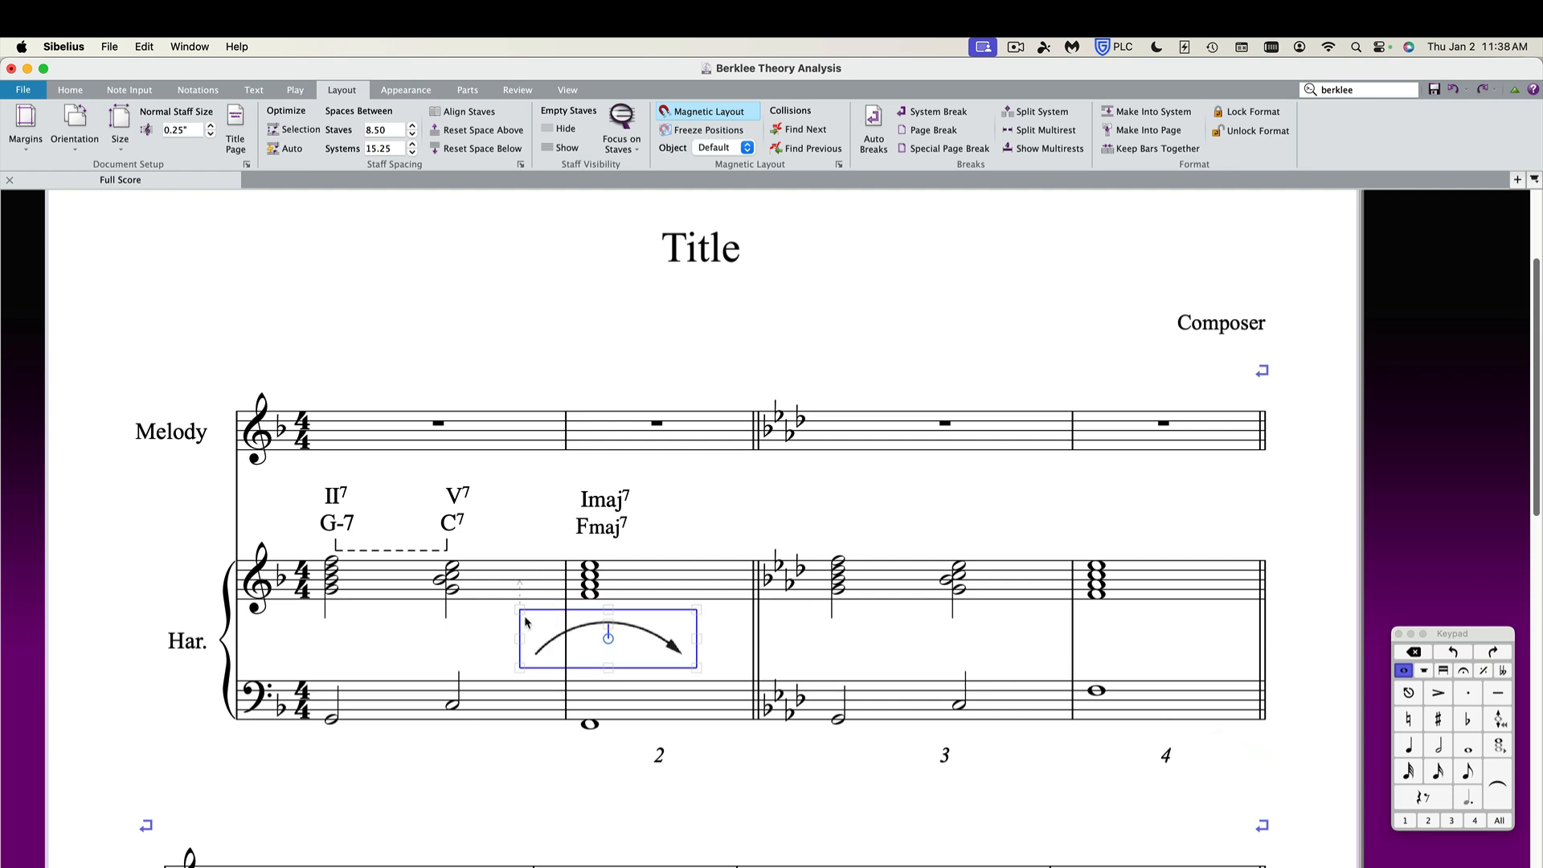
Move the arrow graphic up between the V7 and Imaj7 analysis symbols and shrink it to fit.
{"action": "left_click_drag", "start_coordinate": [551, 615], "coordinate": [500, 454]}
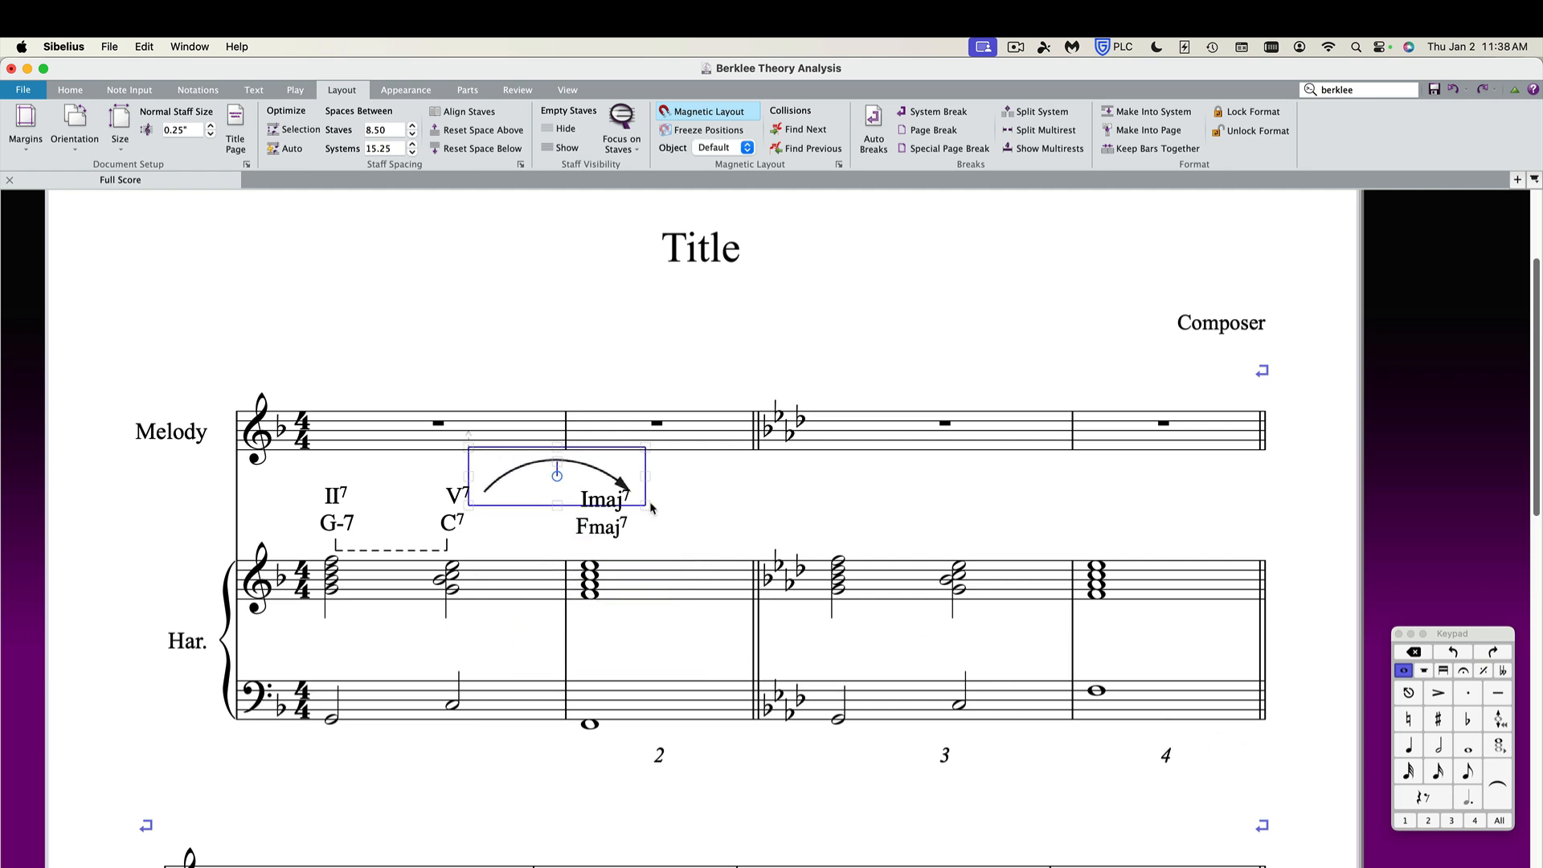
{"action": "left_click_drag", "start_coordinate": [644, 505], "coordinate": [579, 490]}
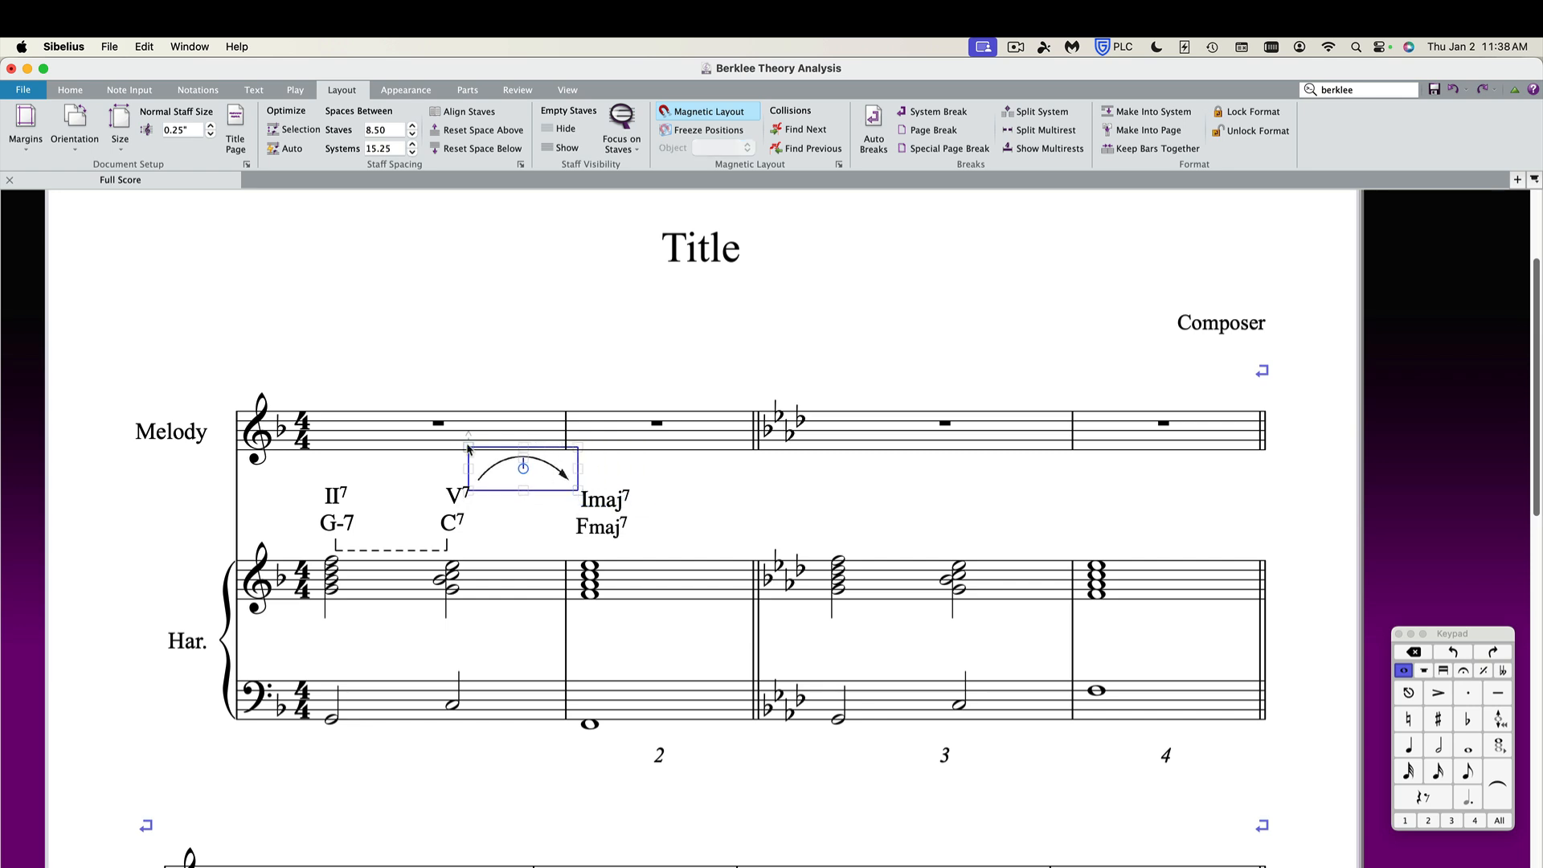
Reposition the solid arrow graphic between the V7 and Imaj7 symbols, nudging it down and left.
{"action": "left_click_drag", "start_coordinate": [469, 447], "coordinate": [510, 526]}
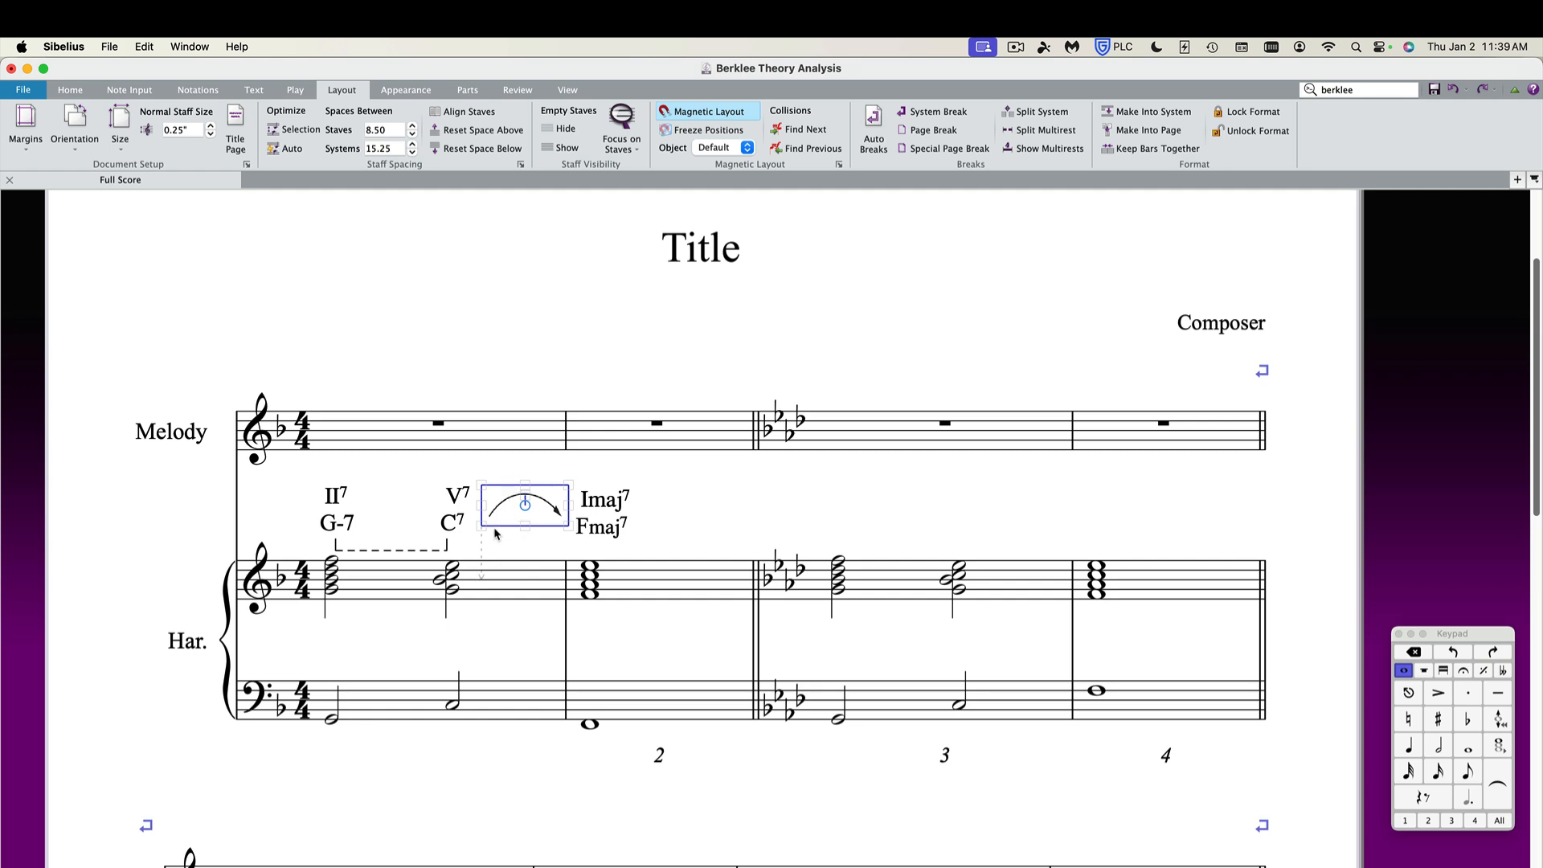
{"action": "key", "text": "Down"}
{"action": "key", "text": "Down"}
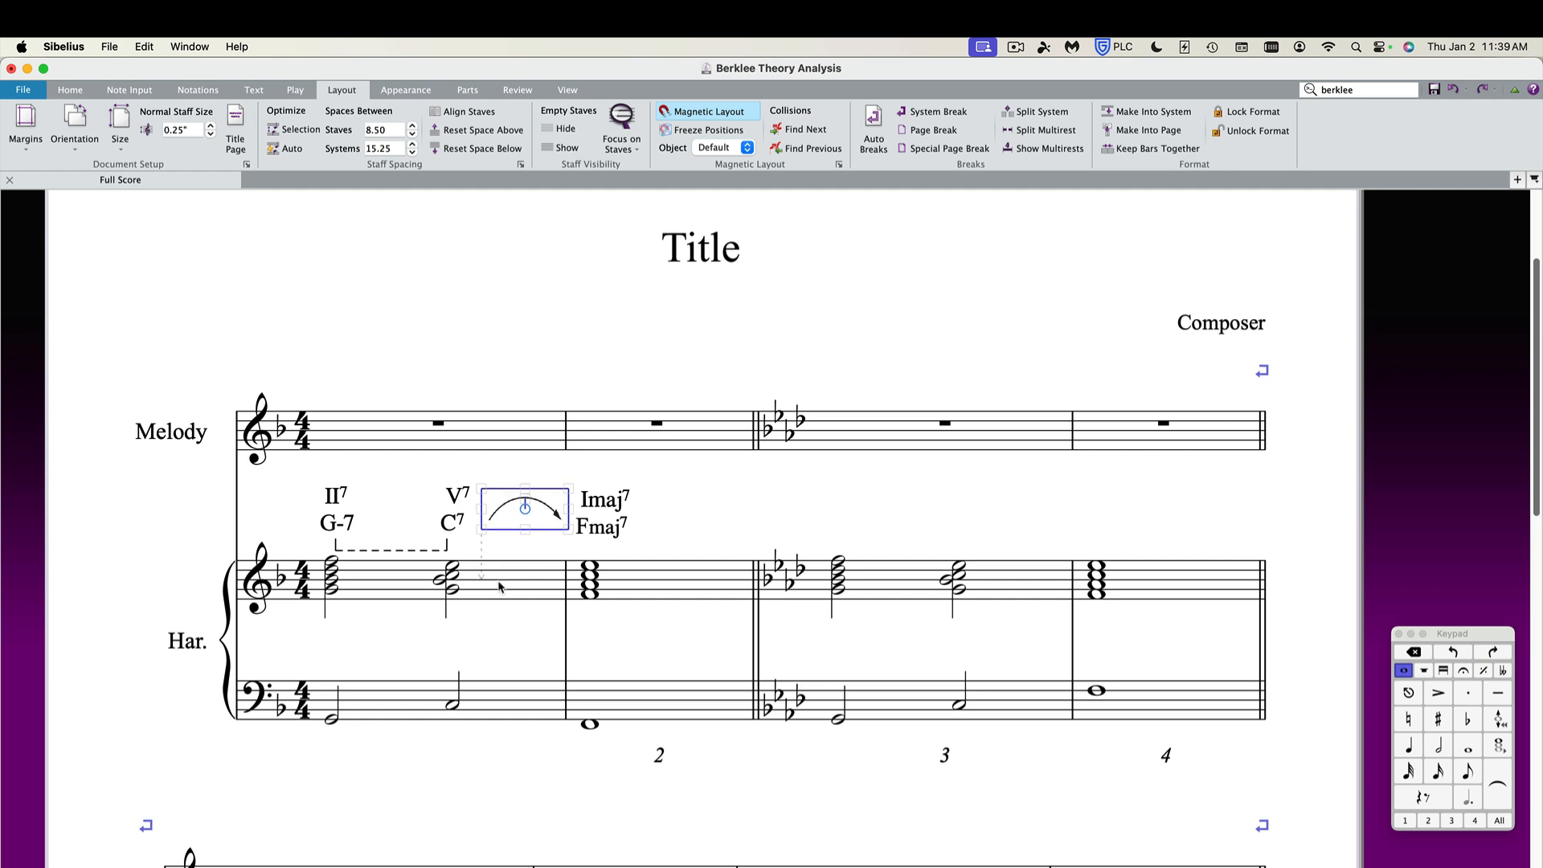
{"action": "key", "text": "Down"}
{"action": "key", "text": "Down"}
{"action": "key", "text": "Down"}
{"action": "key", "text": "Left"}
{"action": "key", "text": "Left"}
{"action": "key", "text": "Left"}
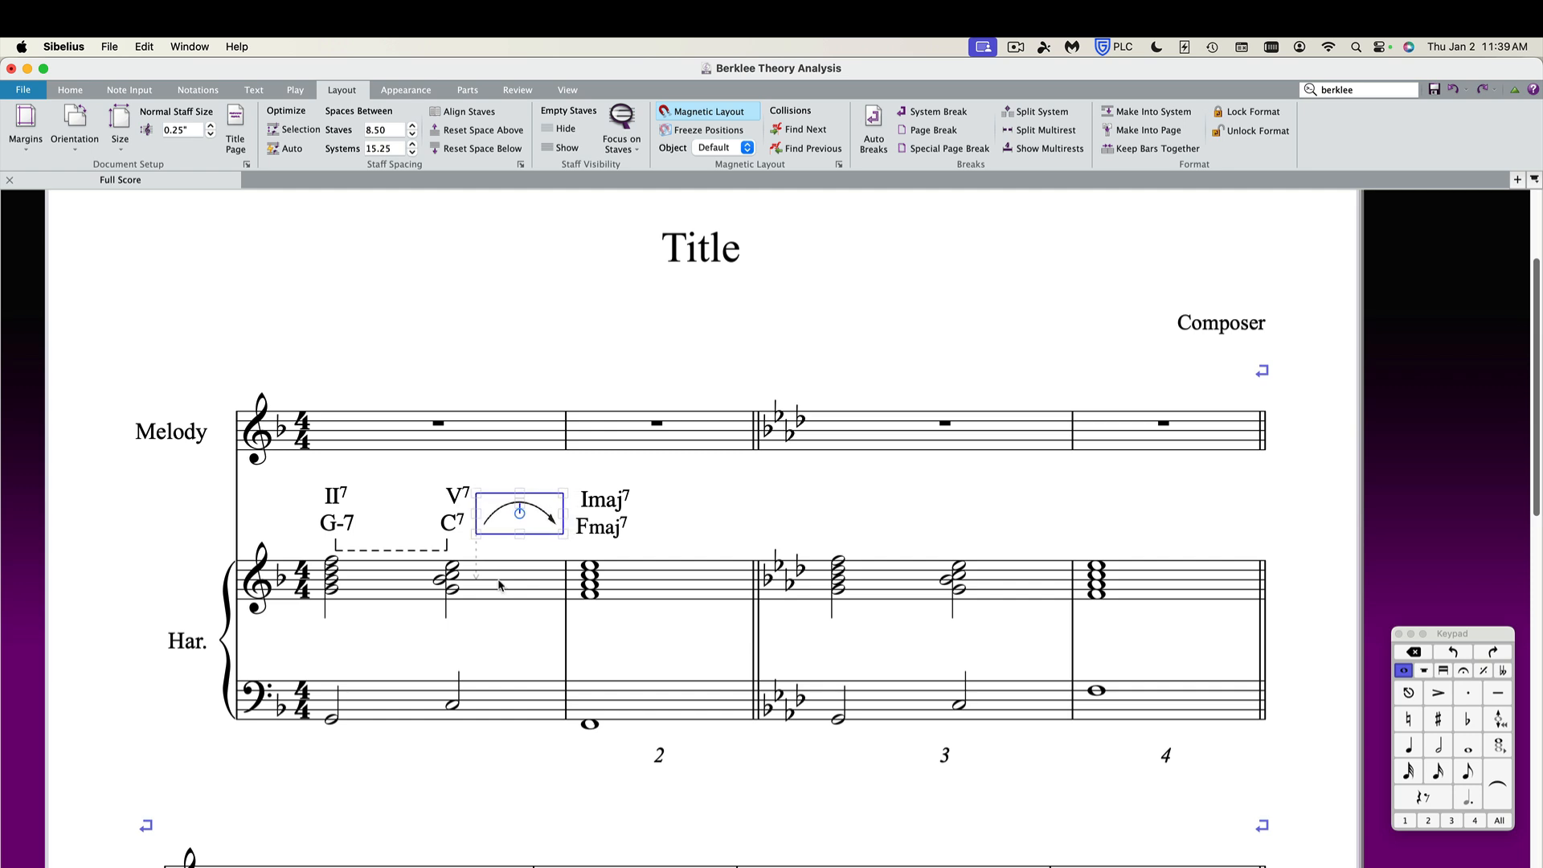
{"action": "key", "text": "Escape"}
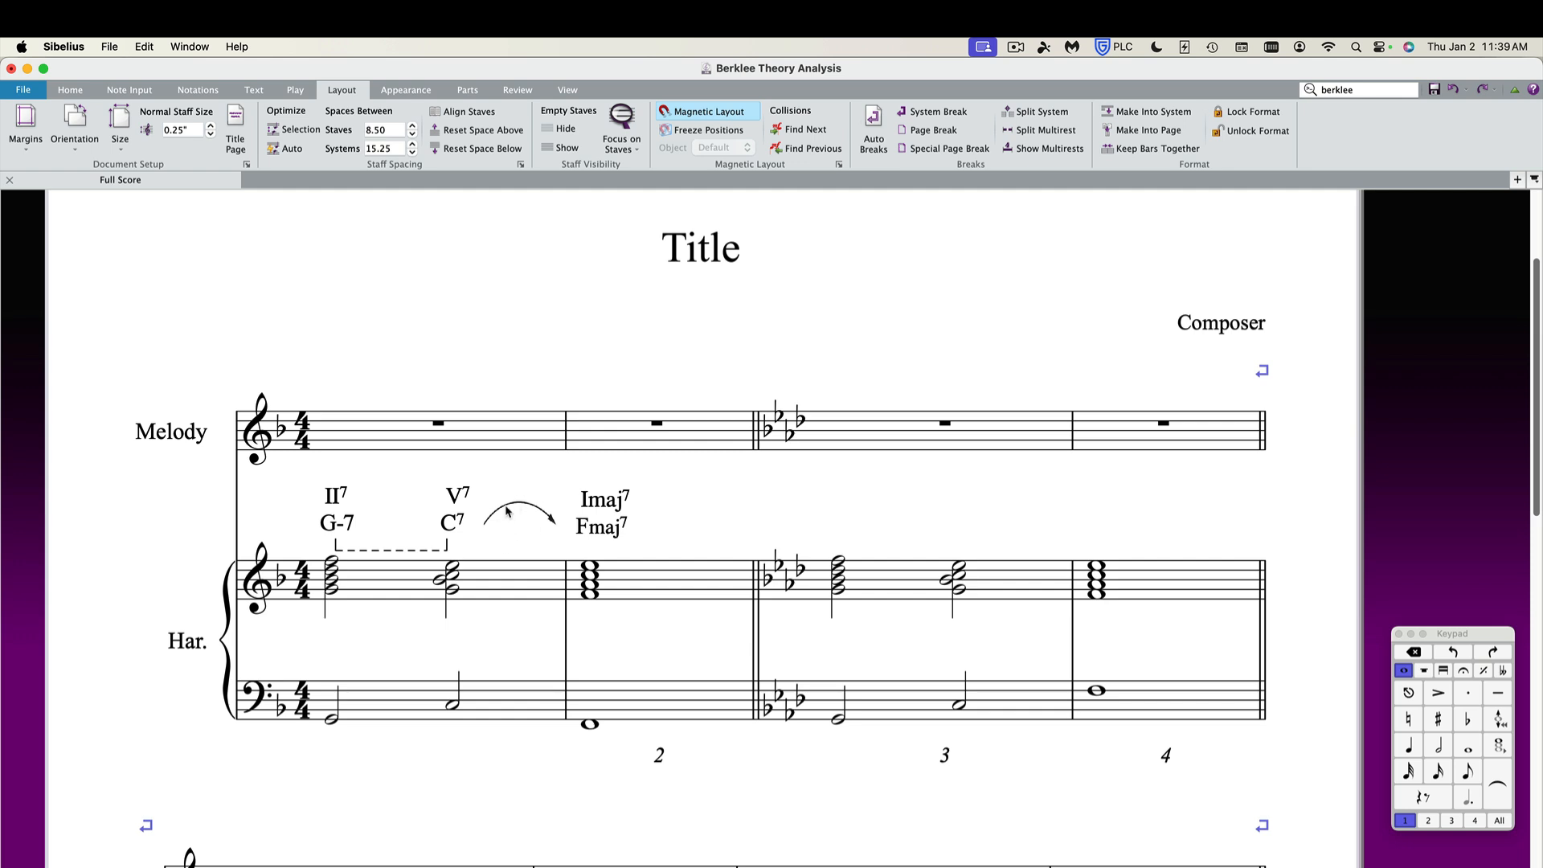
Switch to Finder and bring the Dashed Arrow graphic from the Arrows folder into the score.
{"action": "key", "text": "super+Tab"}
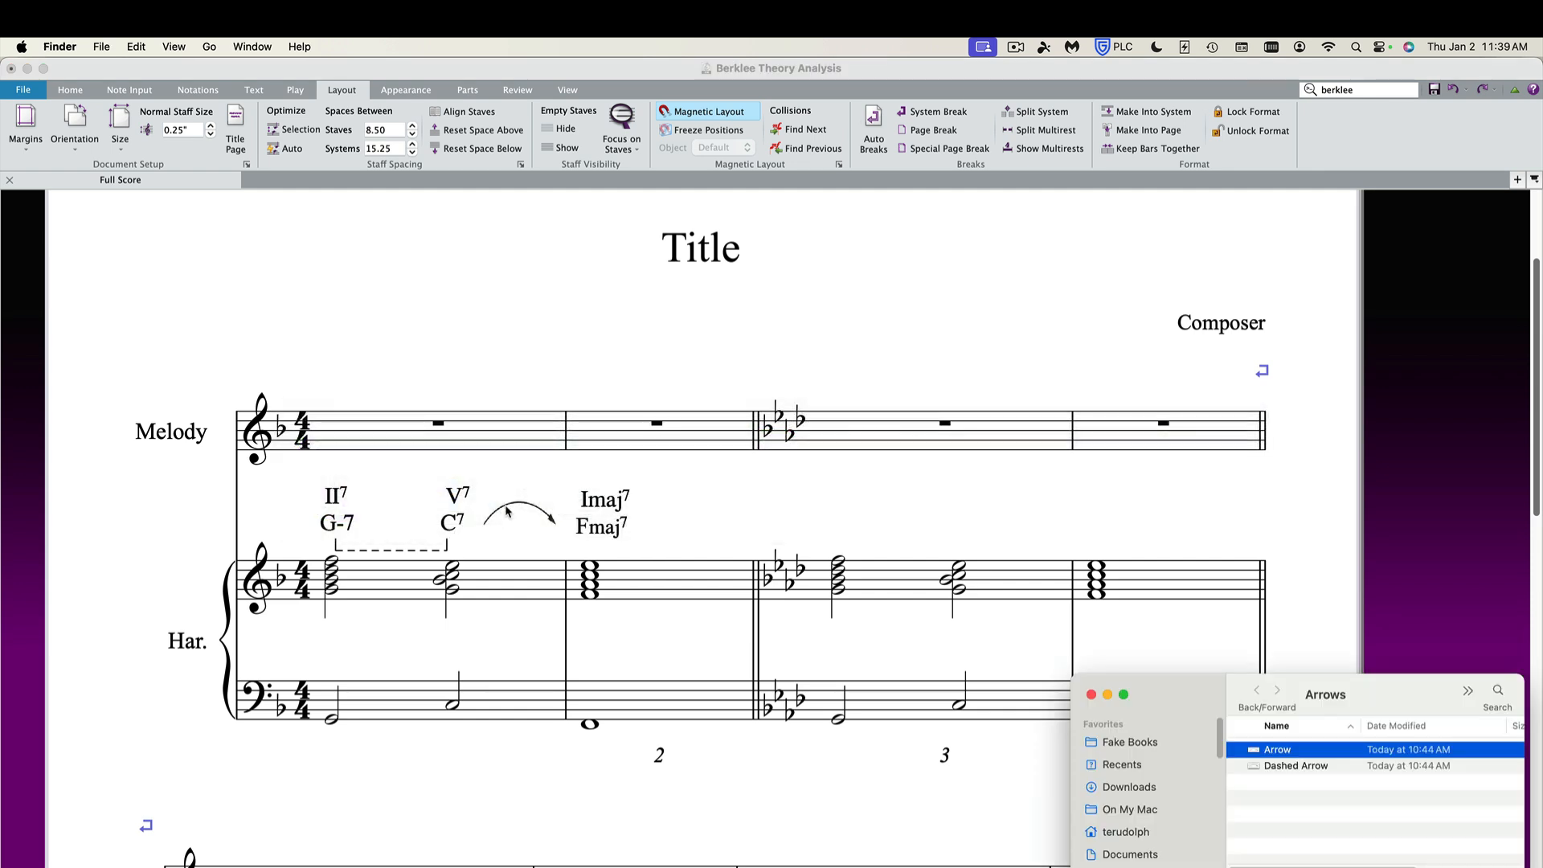
{"action": "left_click_drag", "start_coordinate": [1299, 769], "coordinate": [790, 519]}
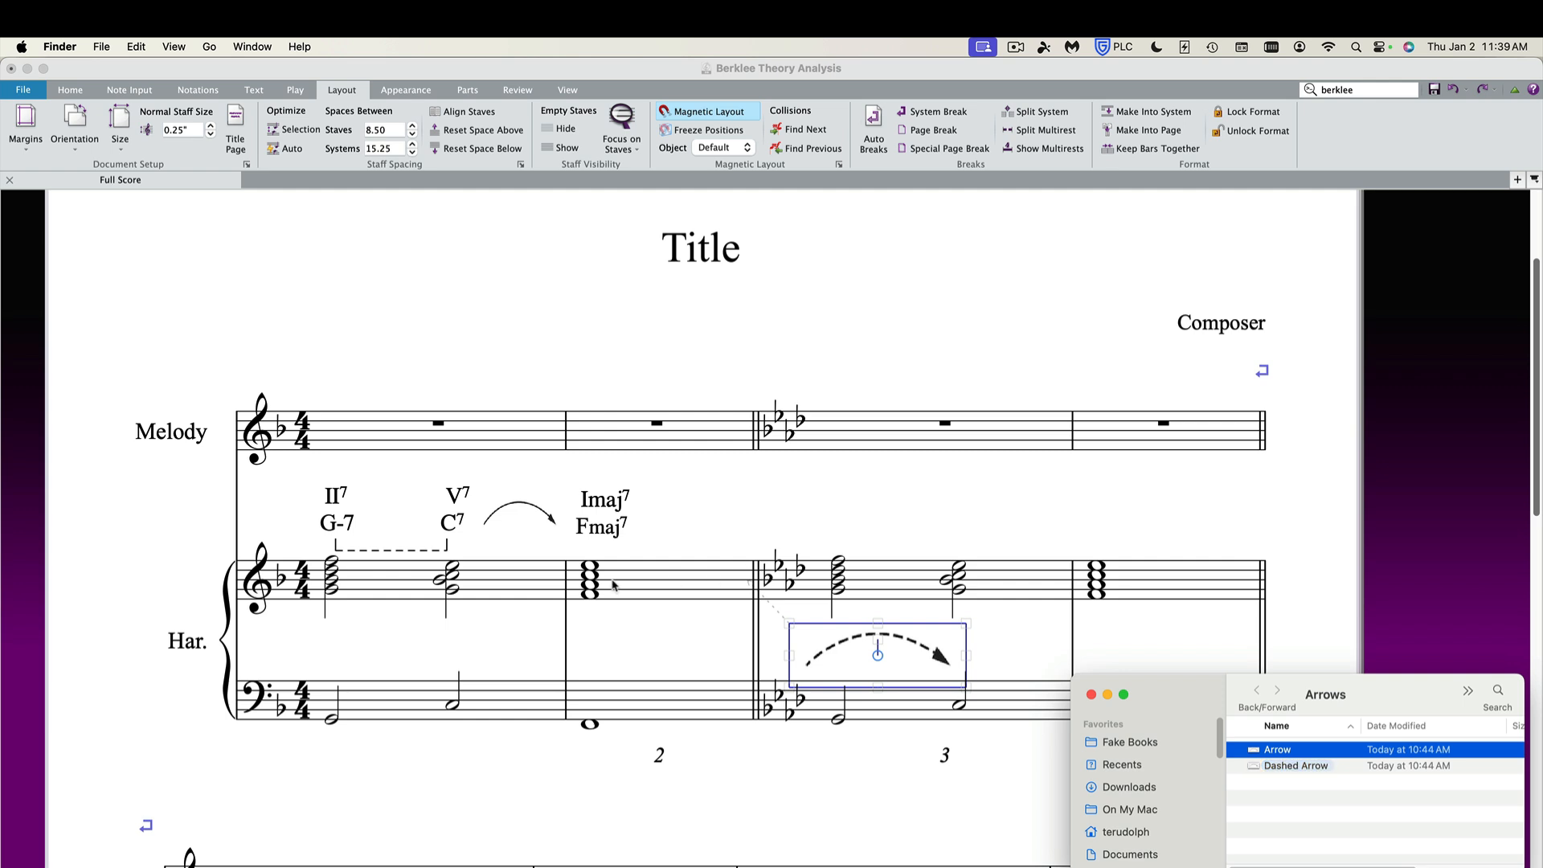
{"action": "left_click", "coordinate": [833, 651]}
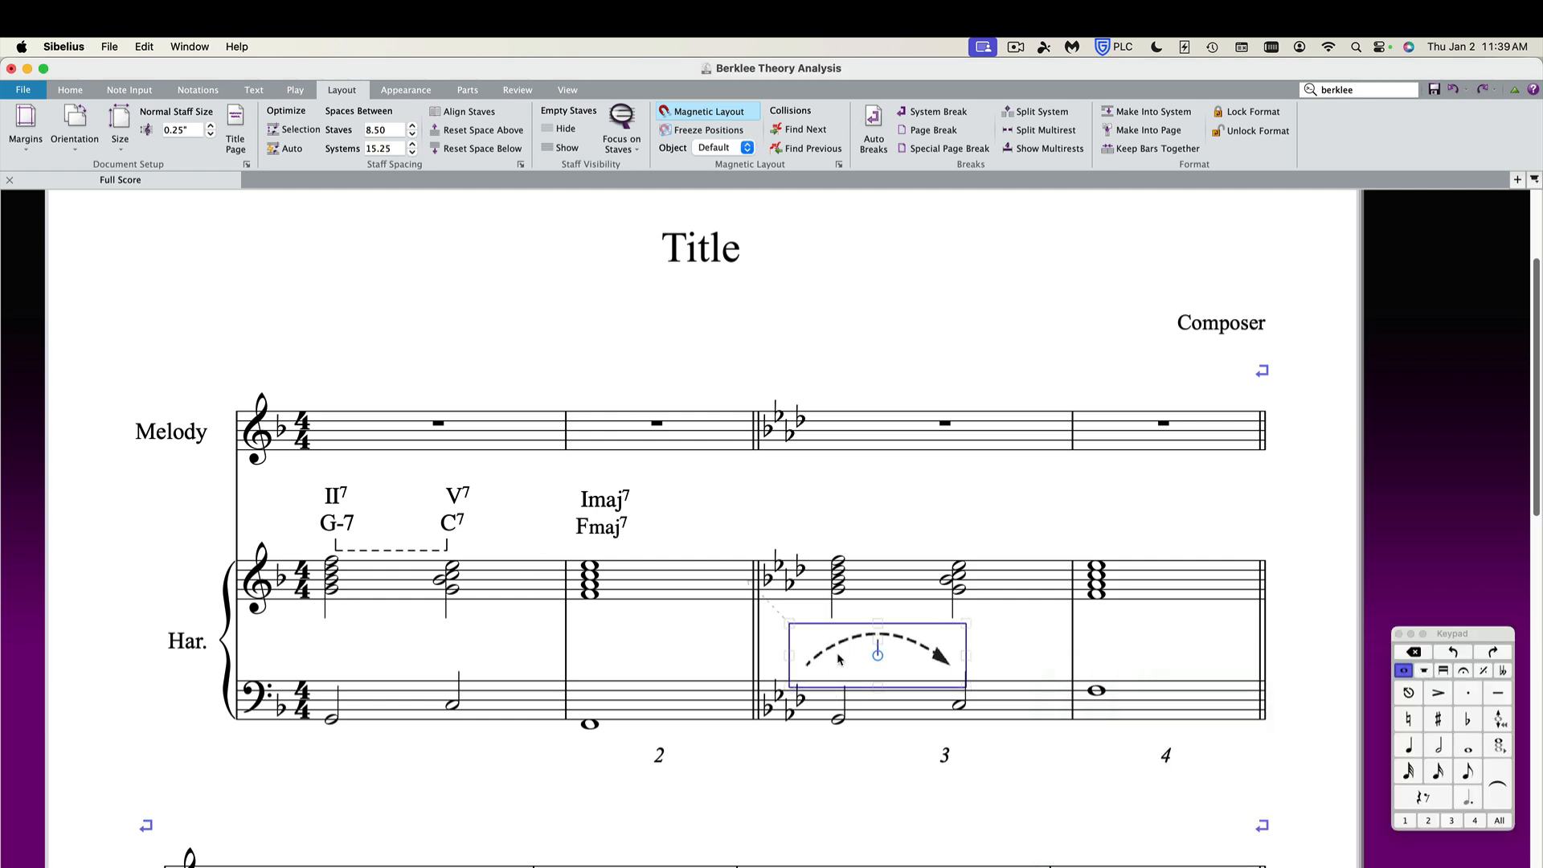
Move the dashed arrow graphic between the C7 and Fmaj7 chord symbols and nudge it right and down into place.
{"action": "left_click_drag", "start_coordinate": [852, 659], "coordinate": [517, 535]}
{"action": "left_click_drag", "start_coordinate": [630, 568], "coordinate": [567, 543]}
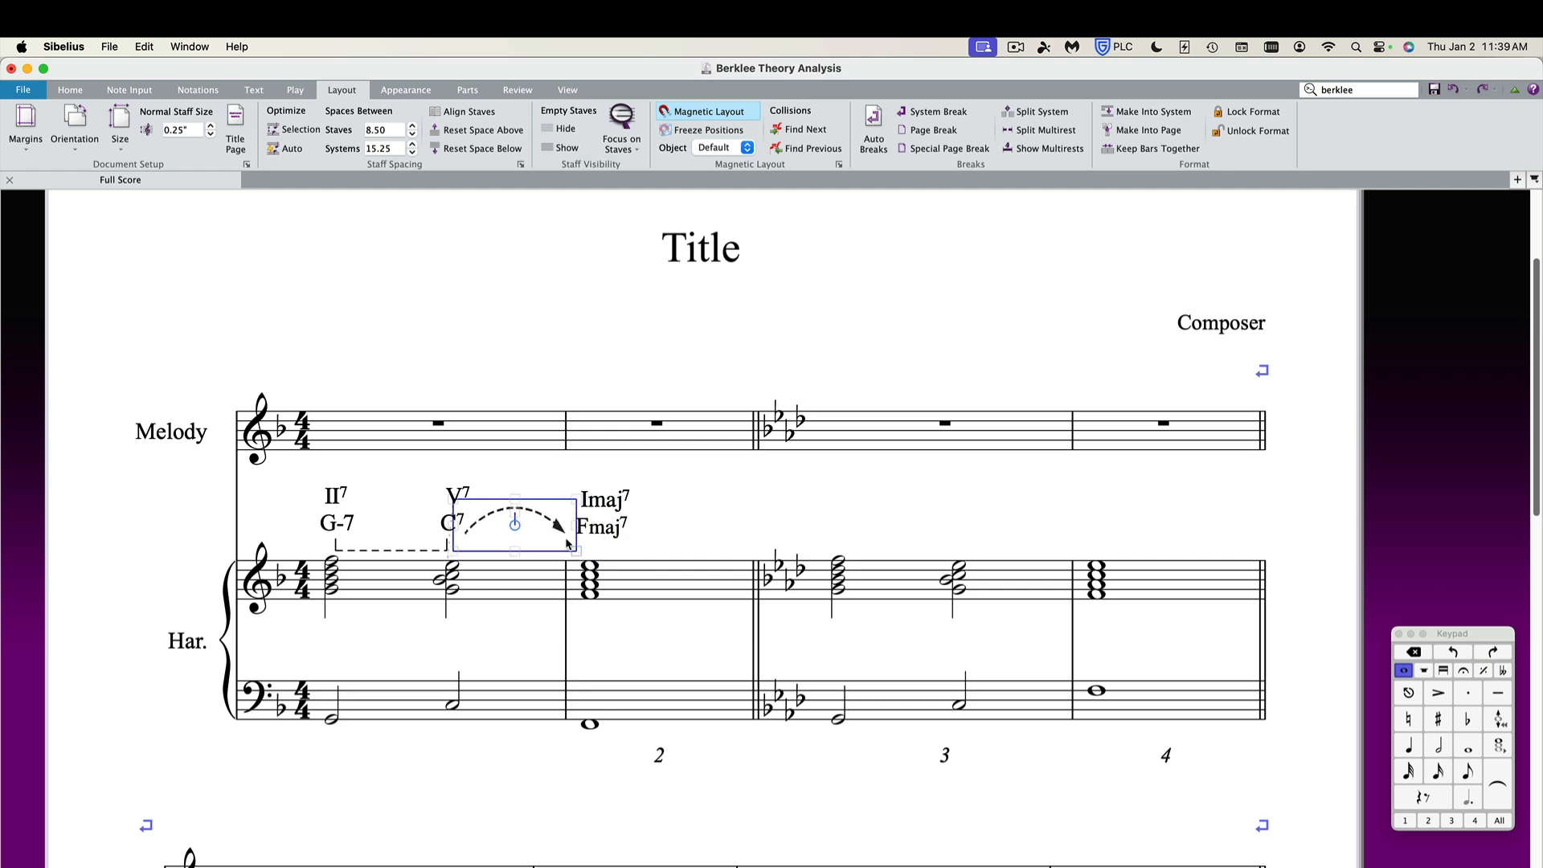
{"action": "left_click", "coordinate": [502, 466]}
{"action": "left_click", "coordinate": [502, 516]}
{"action": "key", "text": "Right"}
{"action": "key", "text": "Right"}
{"action": "key", "text": "Right"}
{"action": "key", "text": "Right"}
{"action": "key", "text": "Down"}
{"action": "key", "text": "Down"}
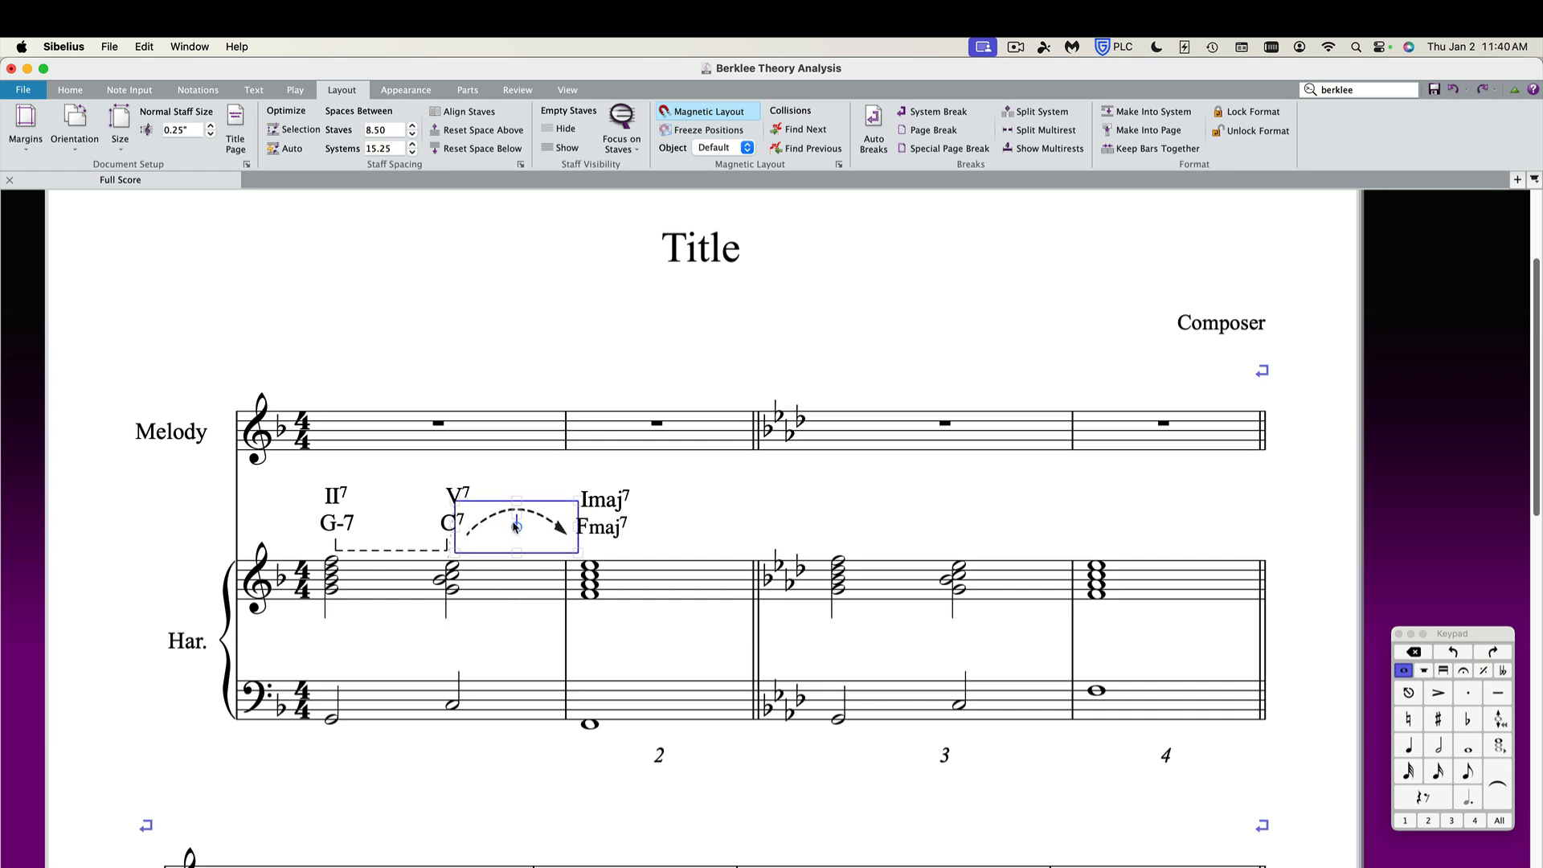
{"action": "key", "text": "Escape"}
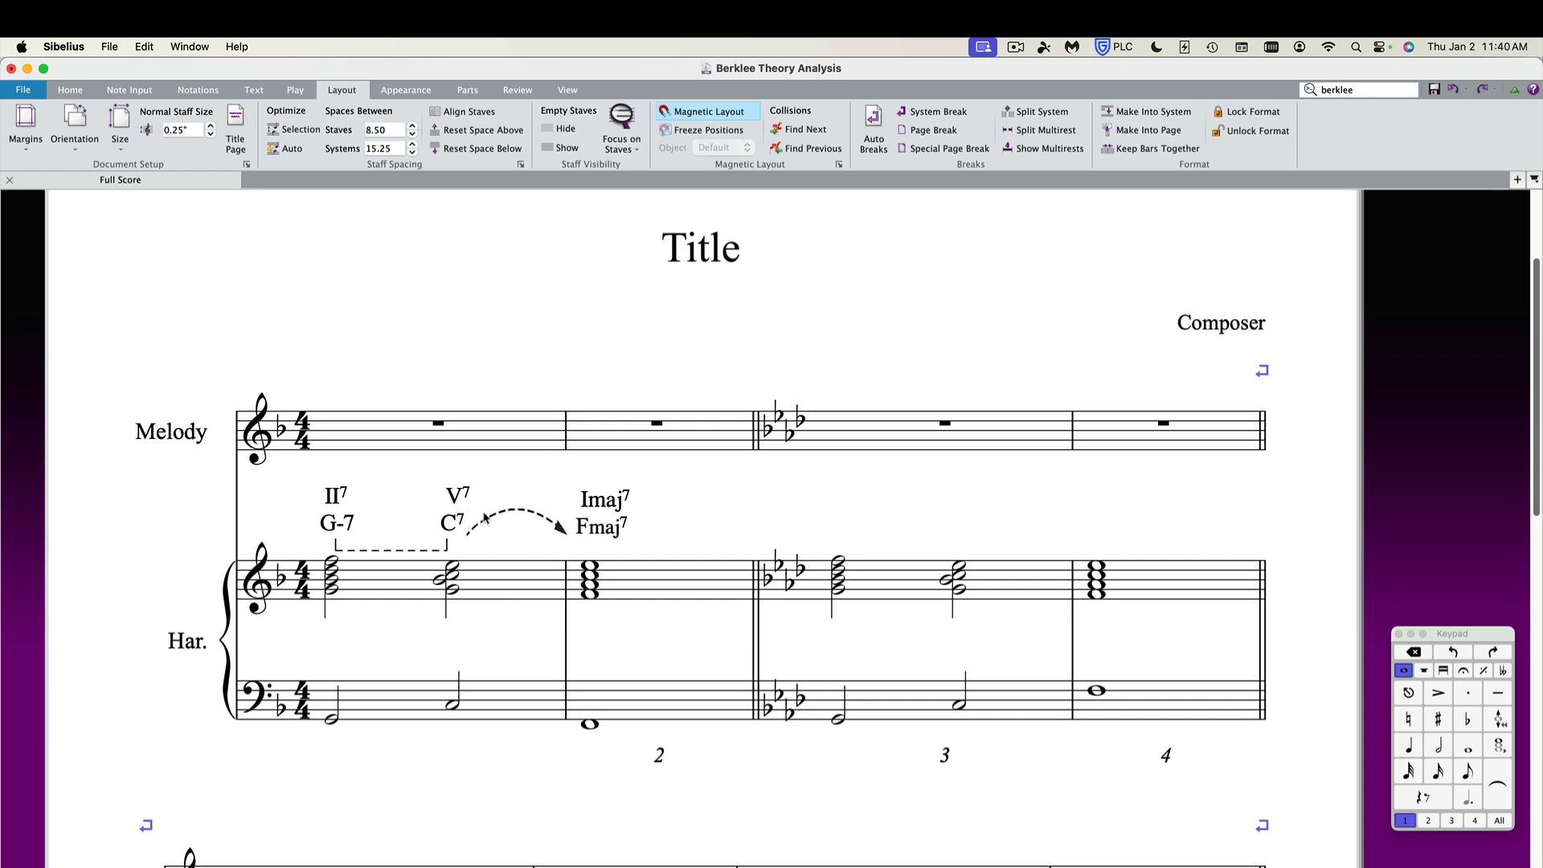